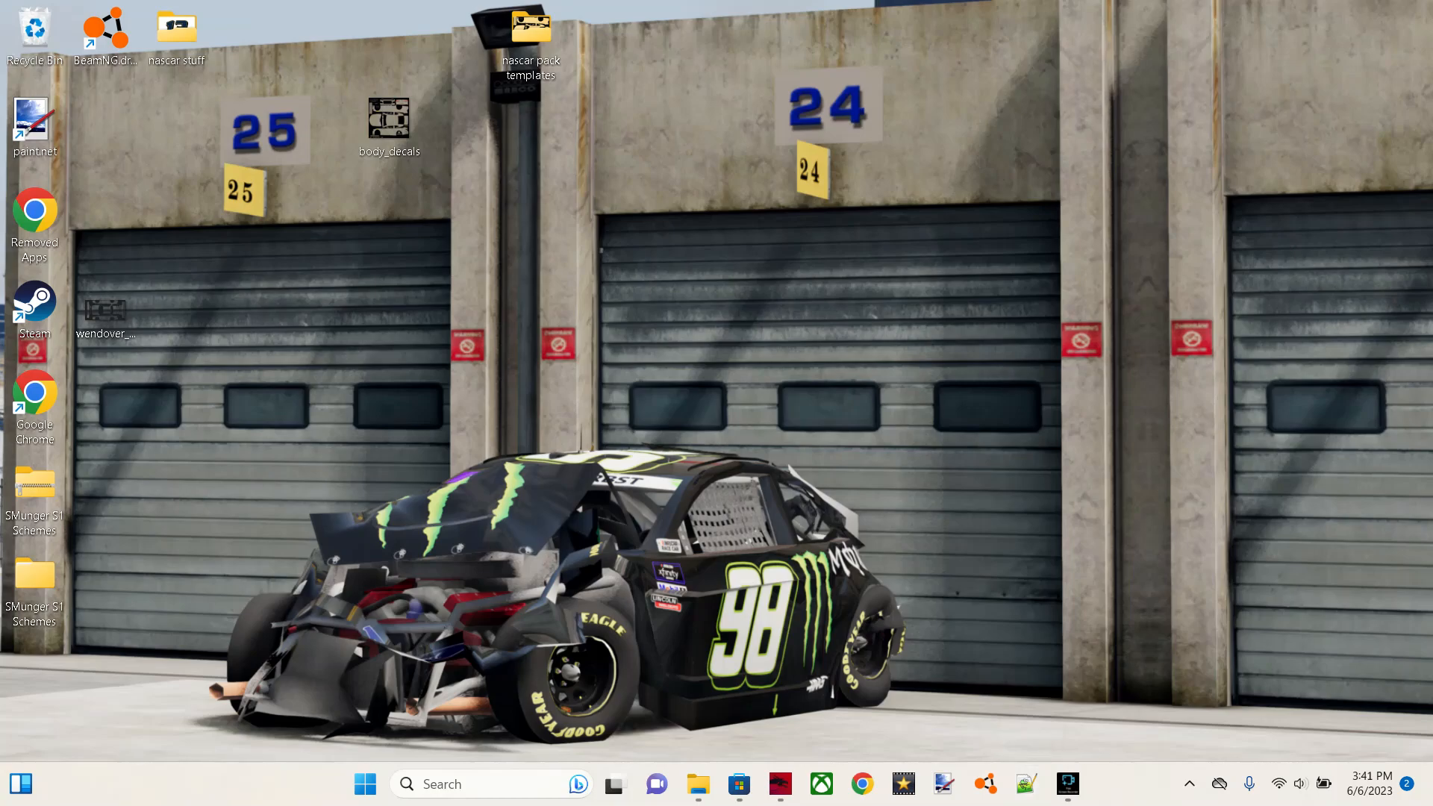
Step: Create a new folder named vehicles on the desktop
right_click(401, 165)
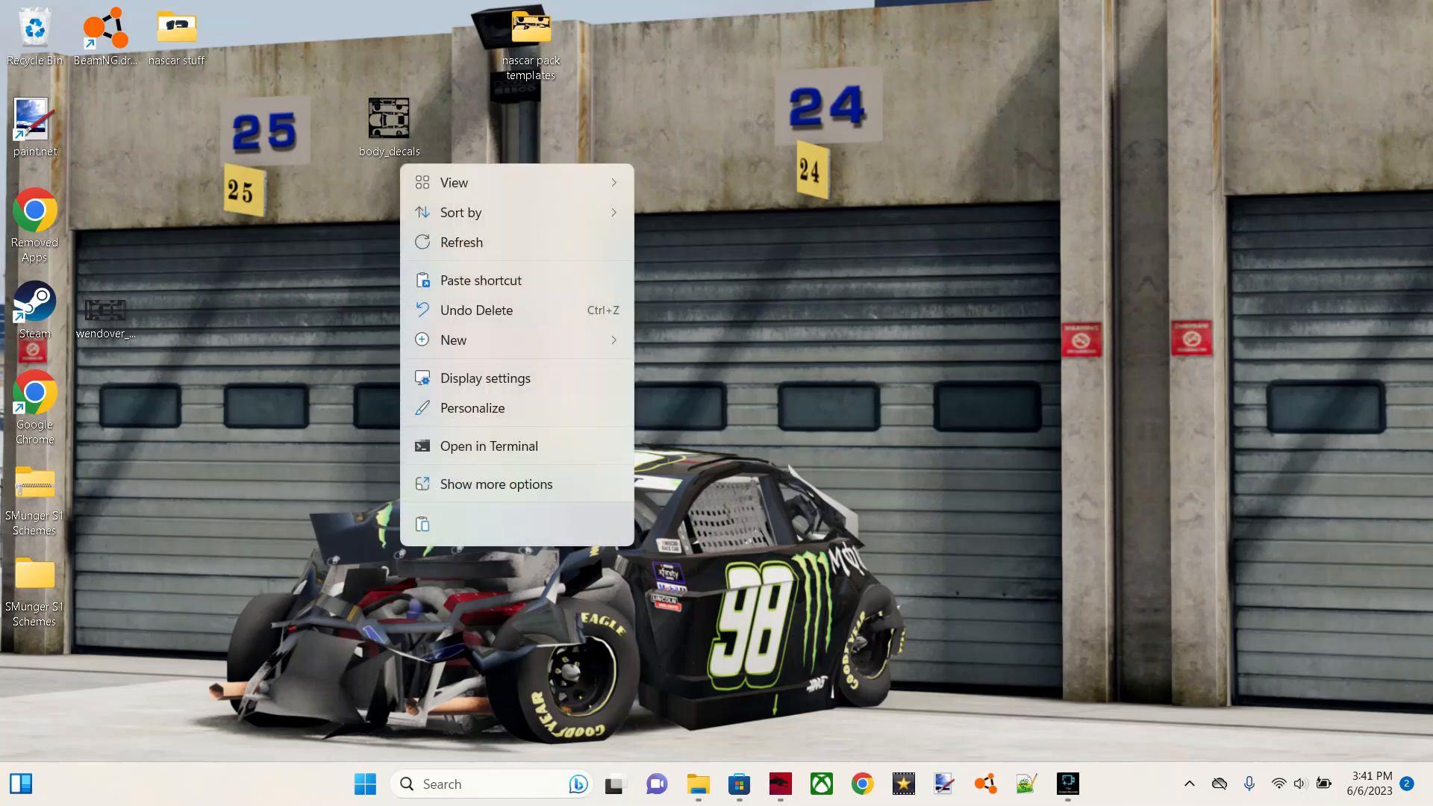
mouse_move(508, 340)
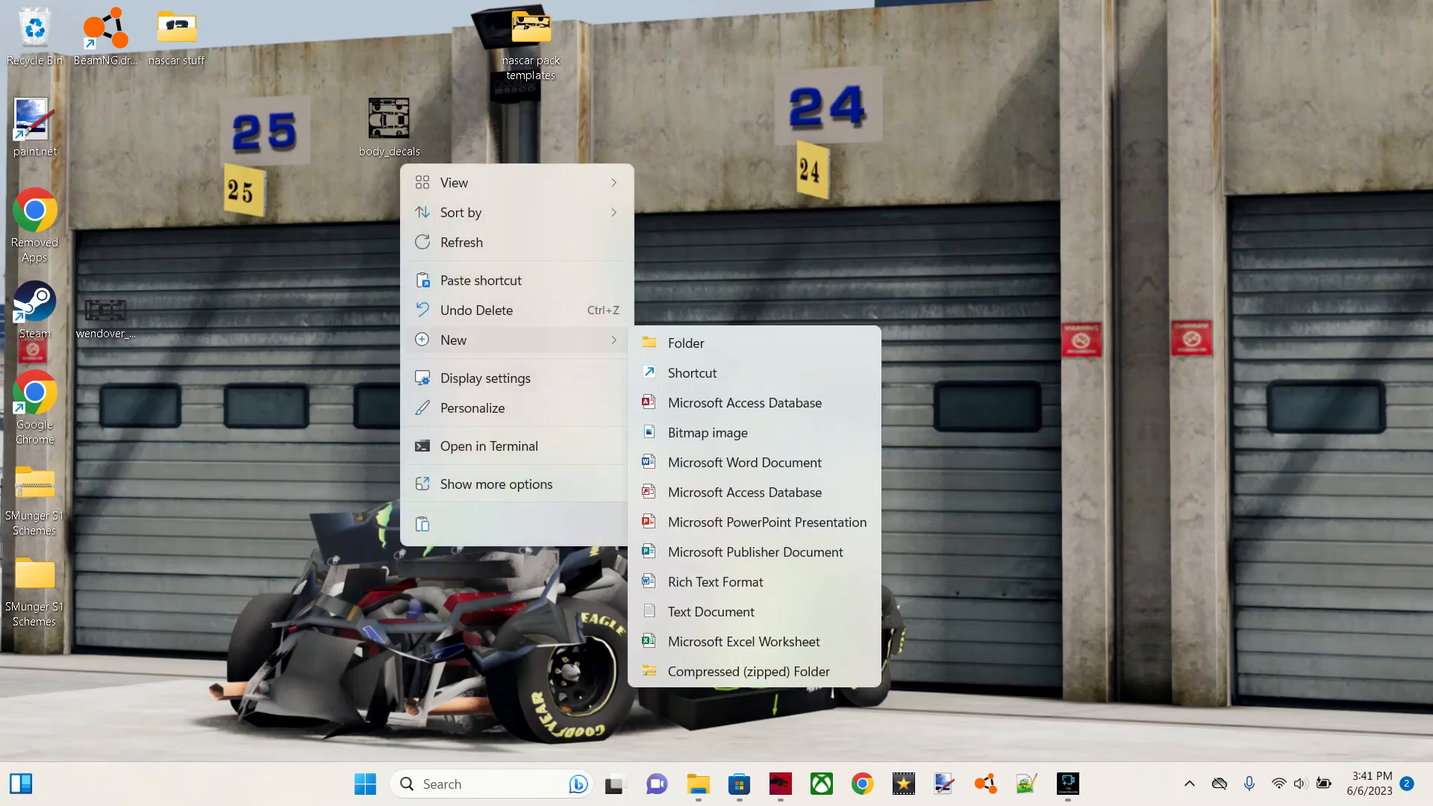
click(691, 333)
text(veh)
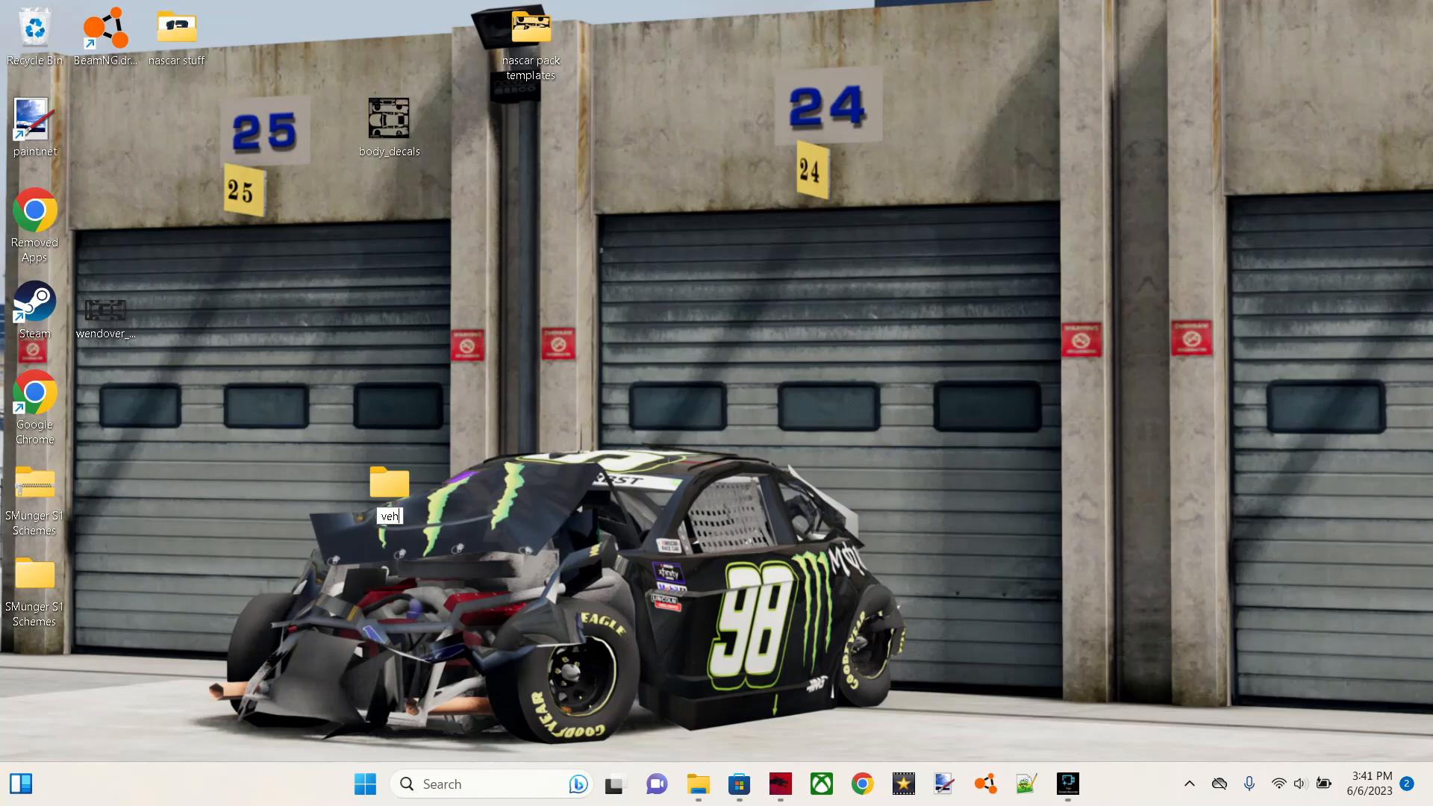
text(icles)
key(BackSpace)
text(s)
key(Return)
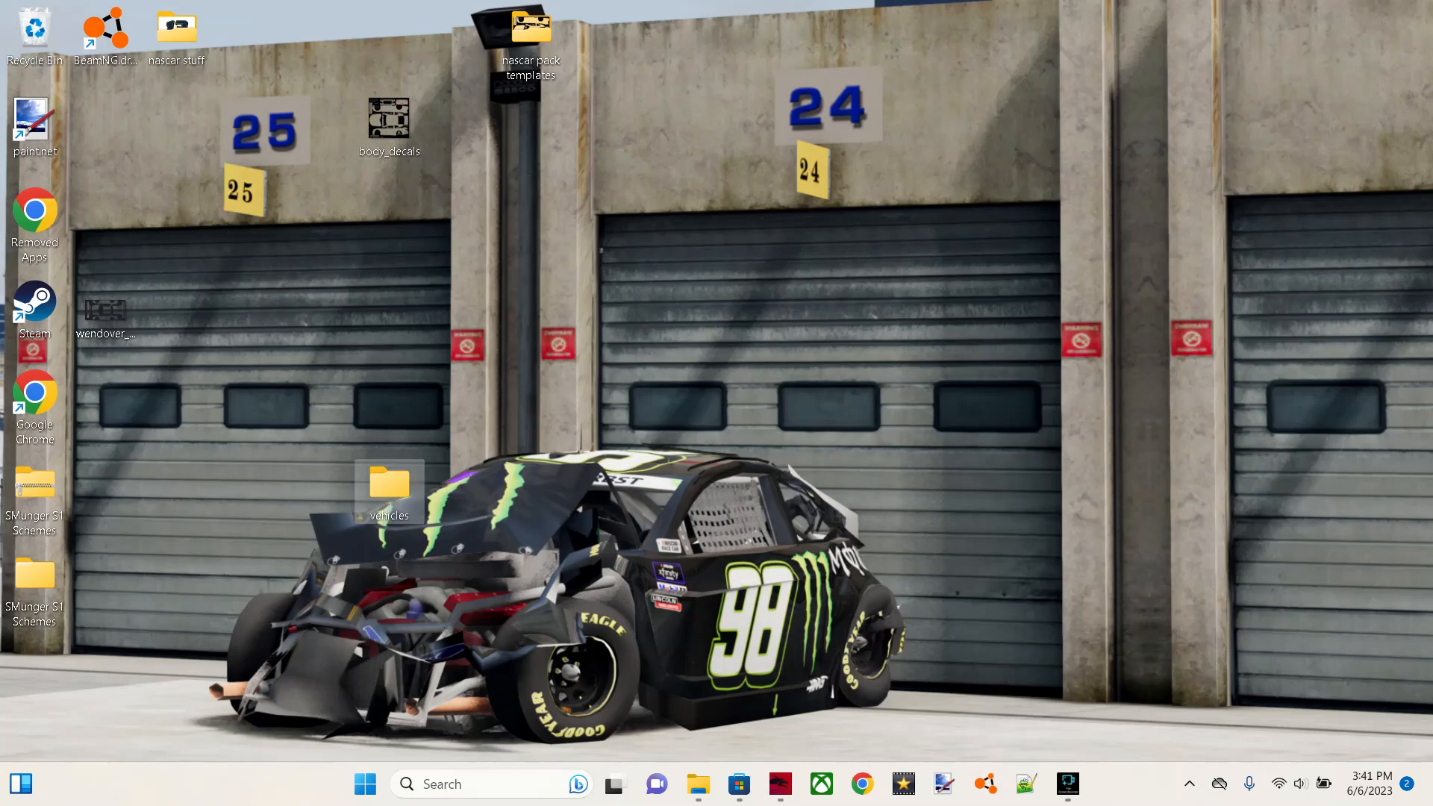
Step: Open the new desktop vehicles folder and create a folder named nascar inside it
click(35, 578)
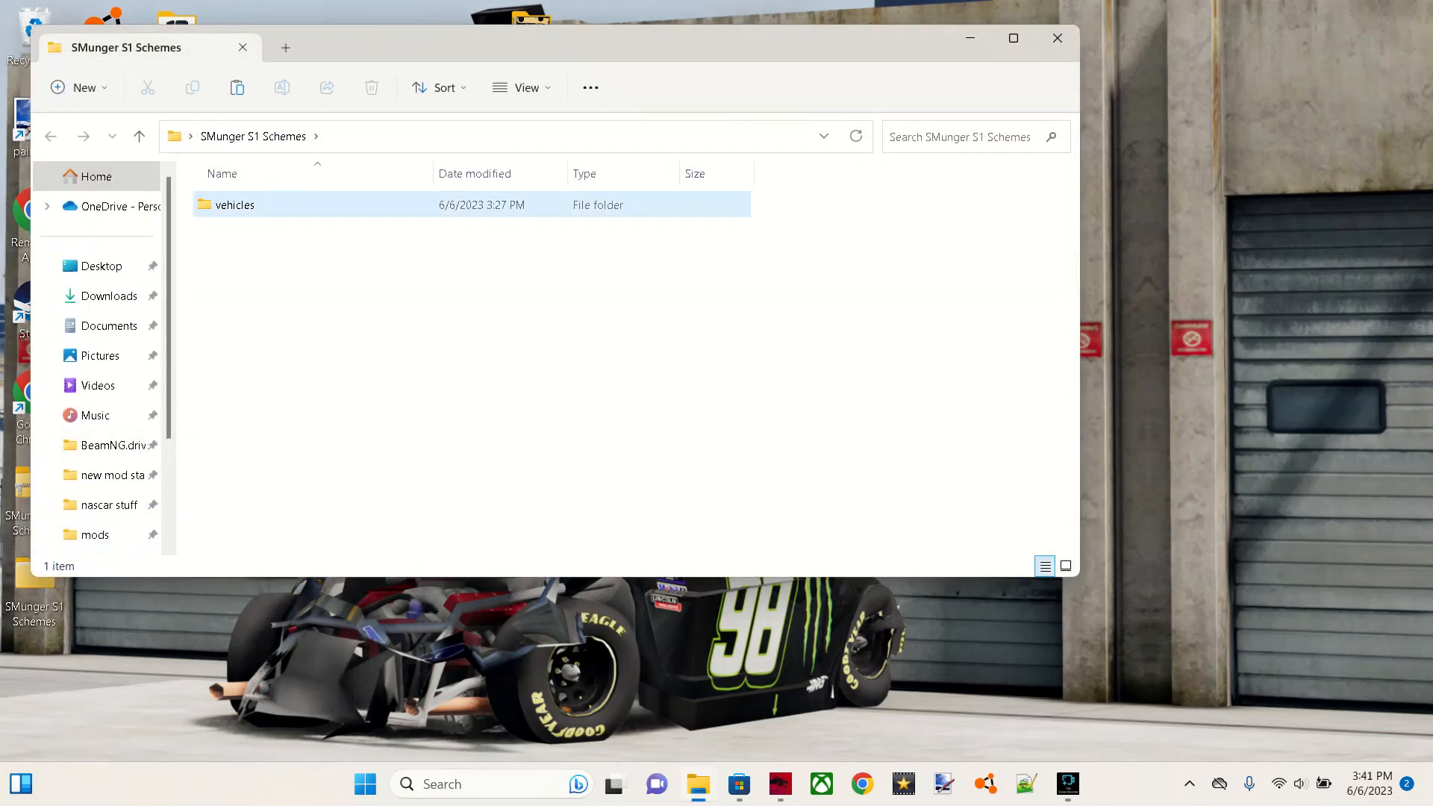
click(971, 38)
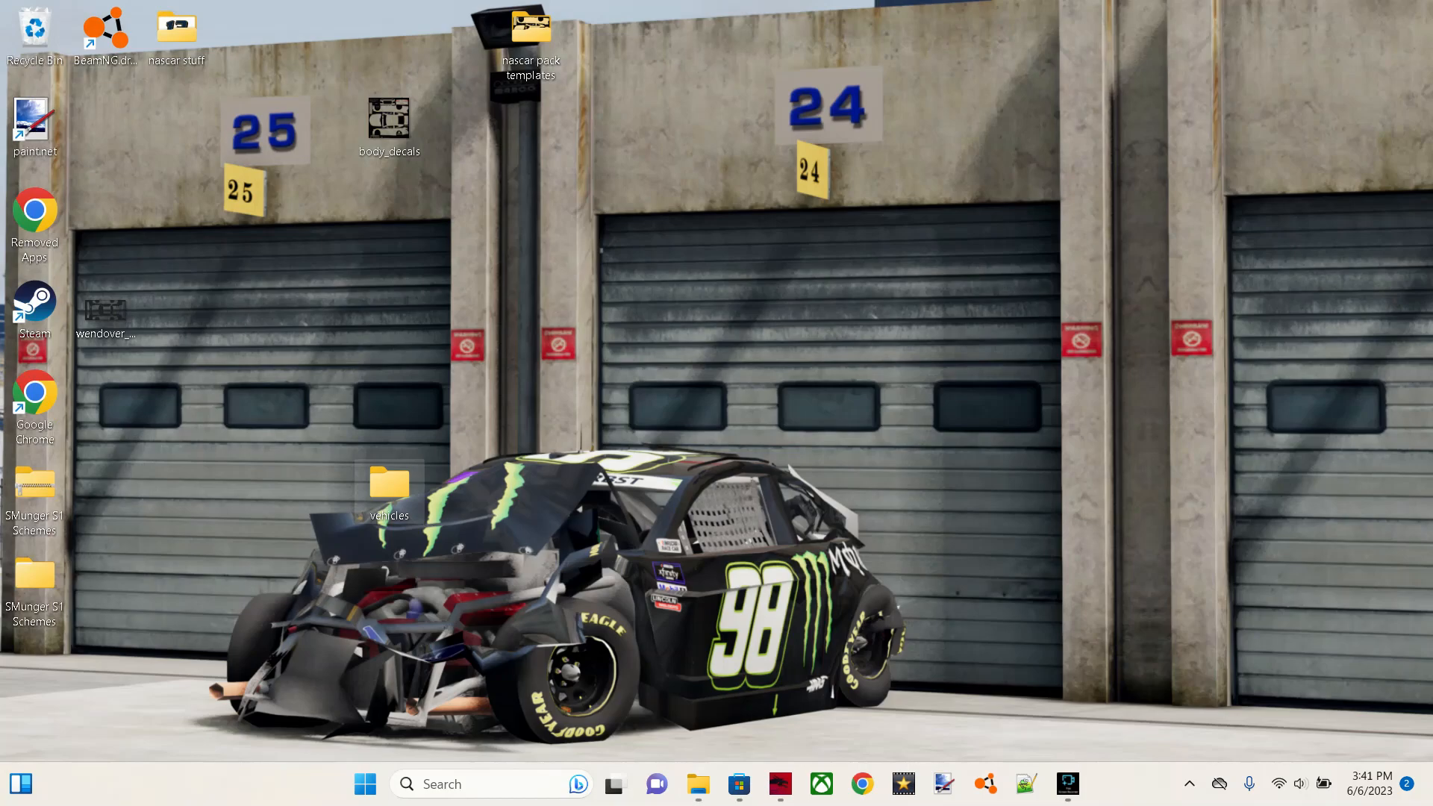
double_click(390, 489)
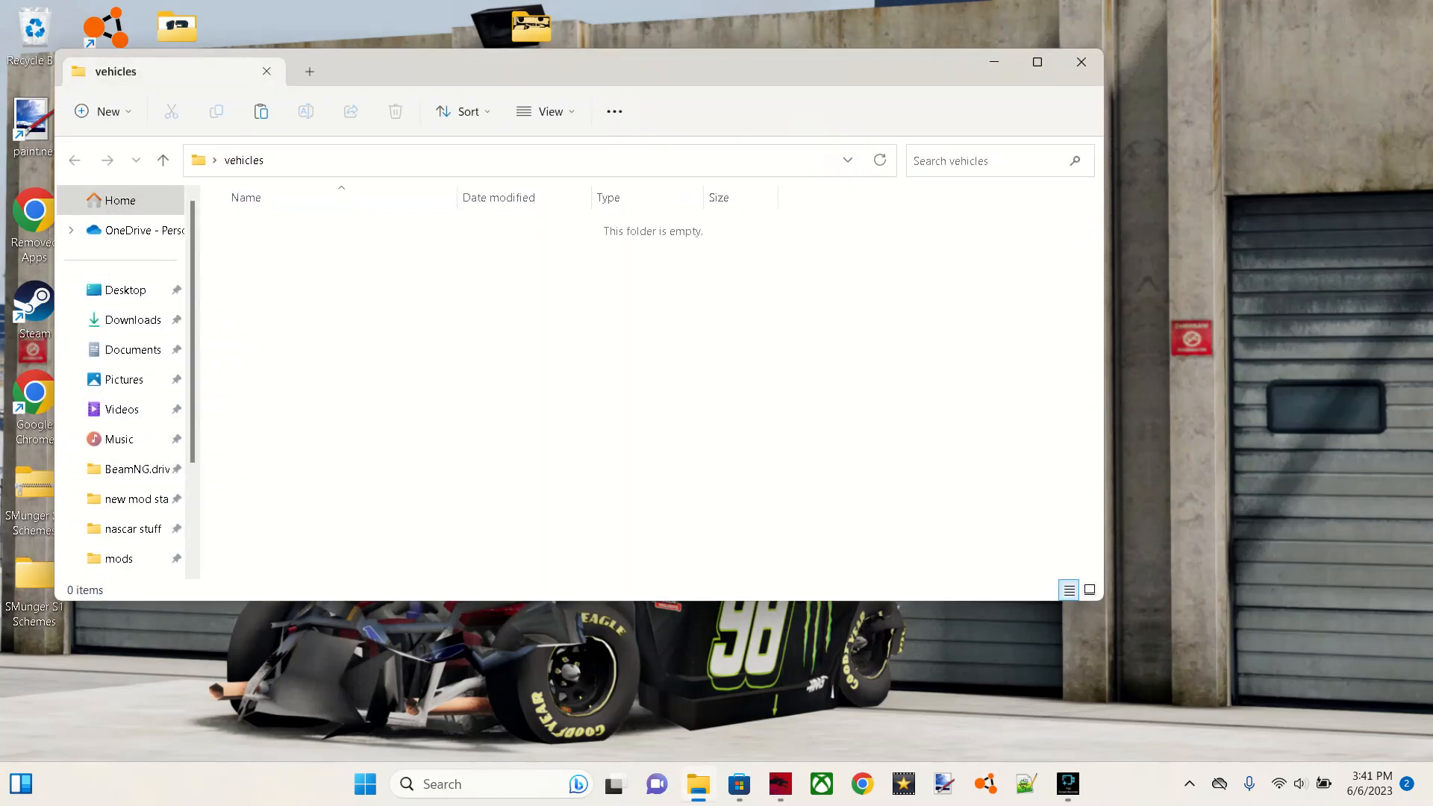
right_click(350, 341)
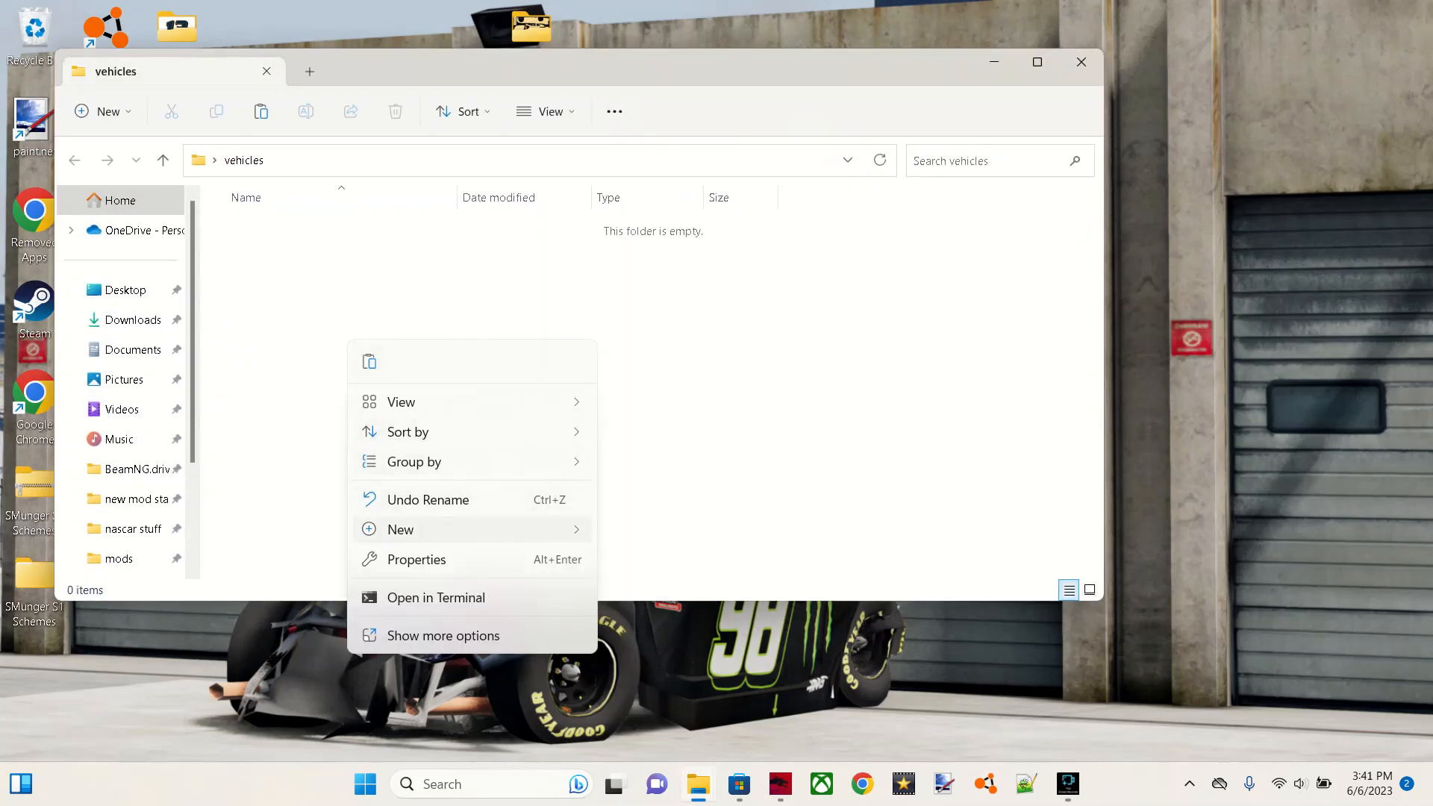
mouse_move(418, 529)
click(648, 199)
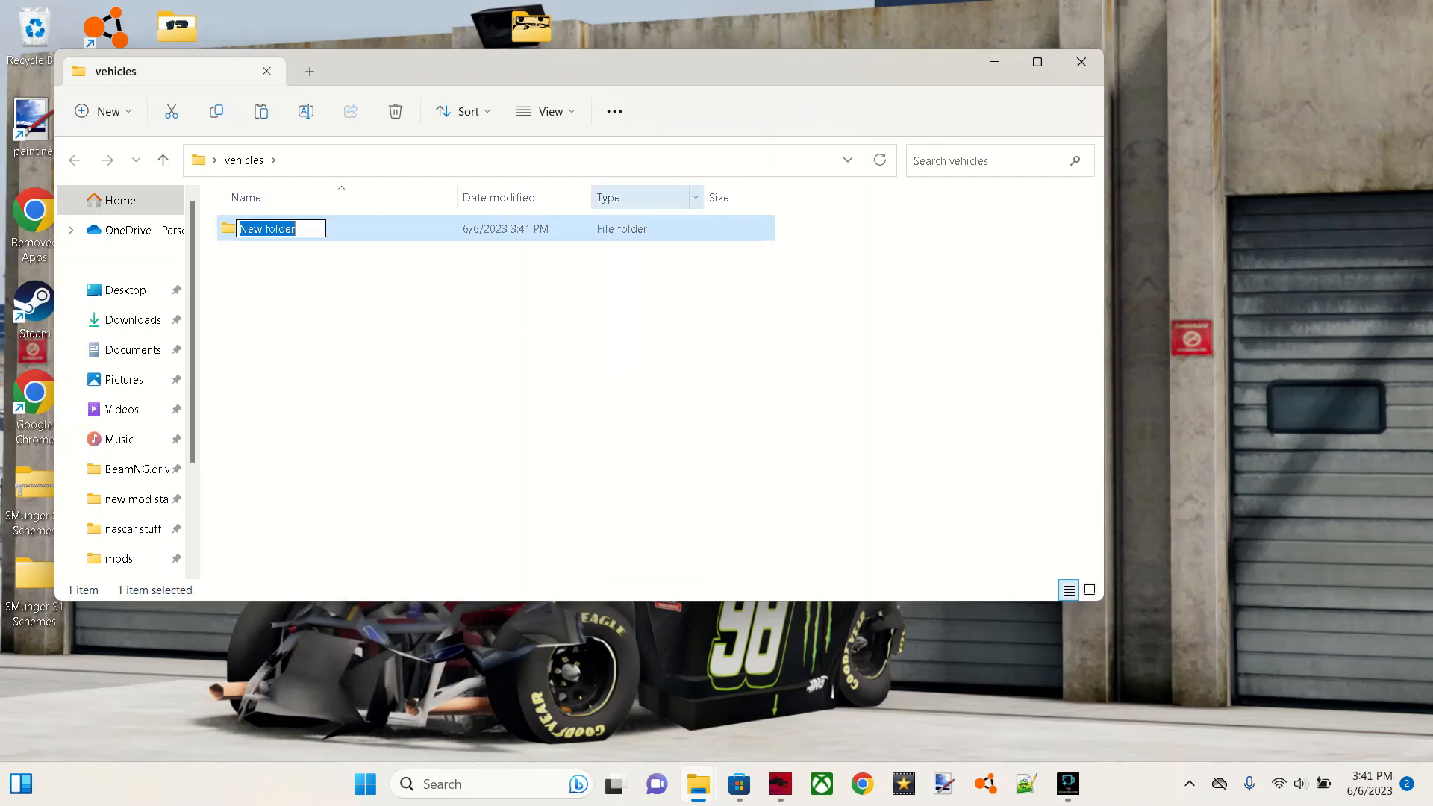
text(nas)
key(BackSpace)
text(scar)
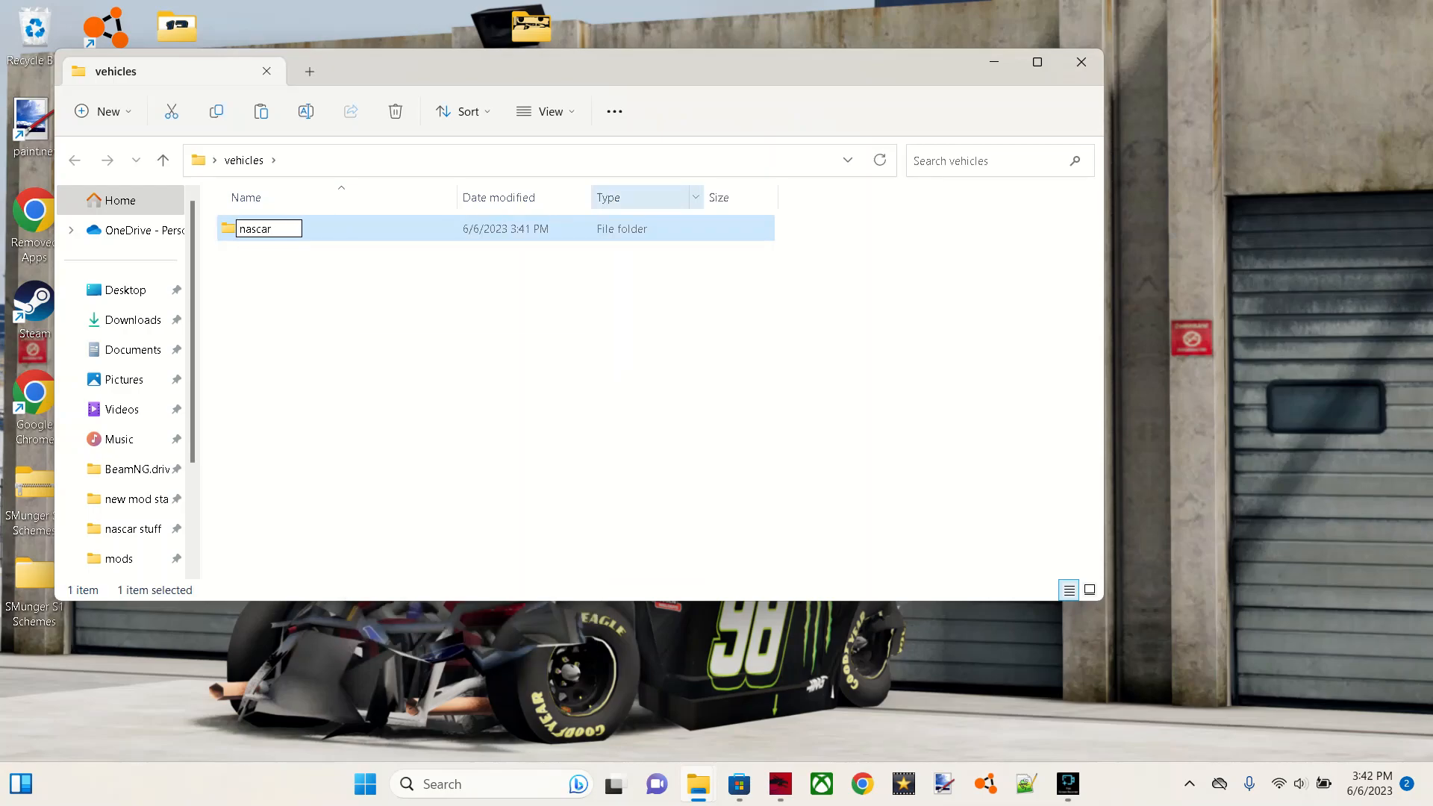
Step: Try the alternative folder names nascar_camry and nascar_mustang, and revert the name to nascar
text(_)
text(camry)
key(BackSpace)
key(BackSpace)
key(BackSpace)
key(BackSpace)
key(BackSpace)
text(mustang)
key(BackSpace)
key(BackSpace)
key(BackSpace)
key(BackSpace)
key(BackSpace)
key(BackSpace)
key(BackSpace)
key(BackSpace)
key(BackSpace)
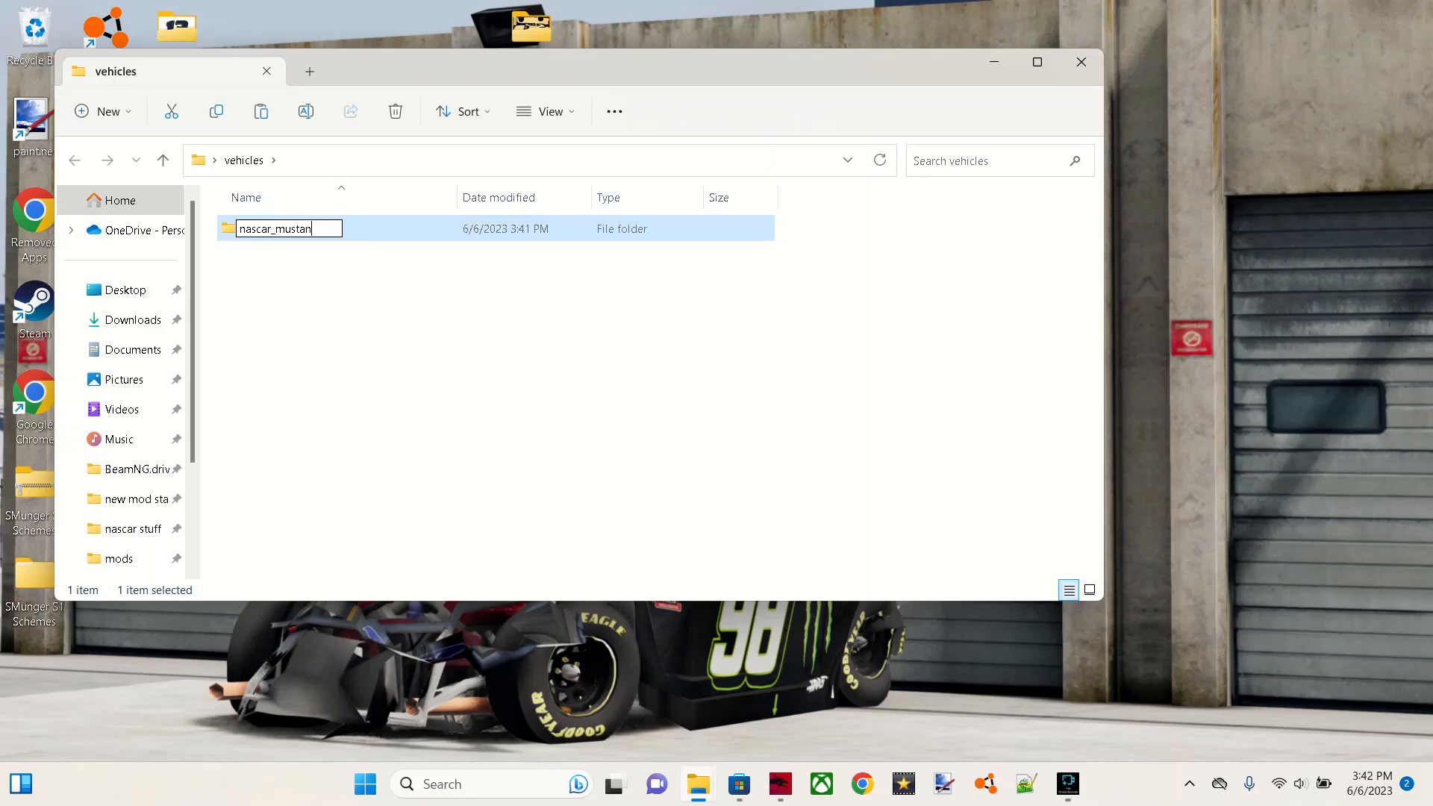
text(r)
Step: Accept the nascar folder name and create a subfolder named guy2 inside it
click(508, 329)
double_click(478, 229)
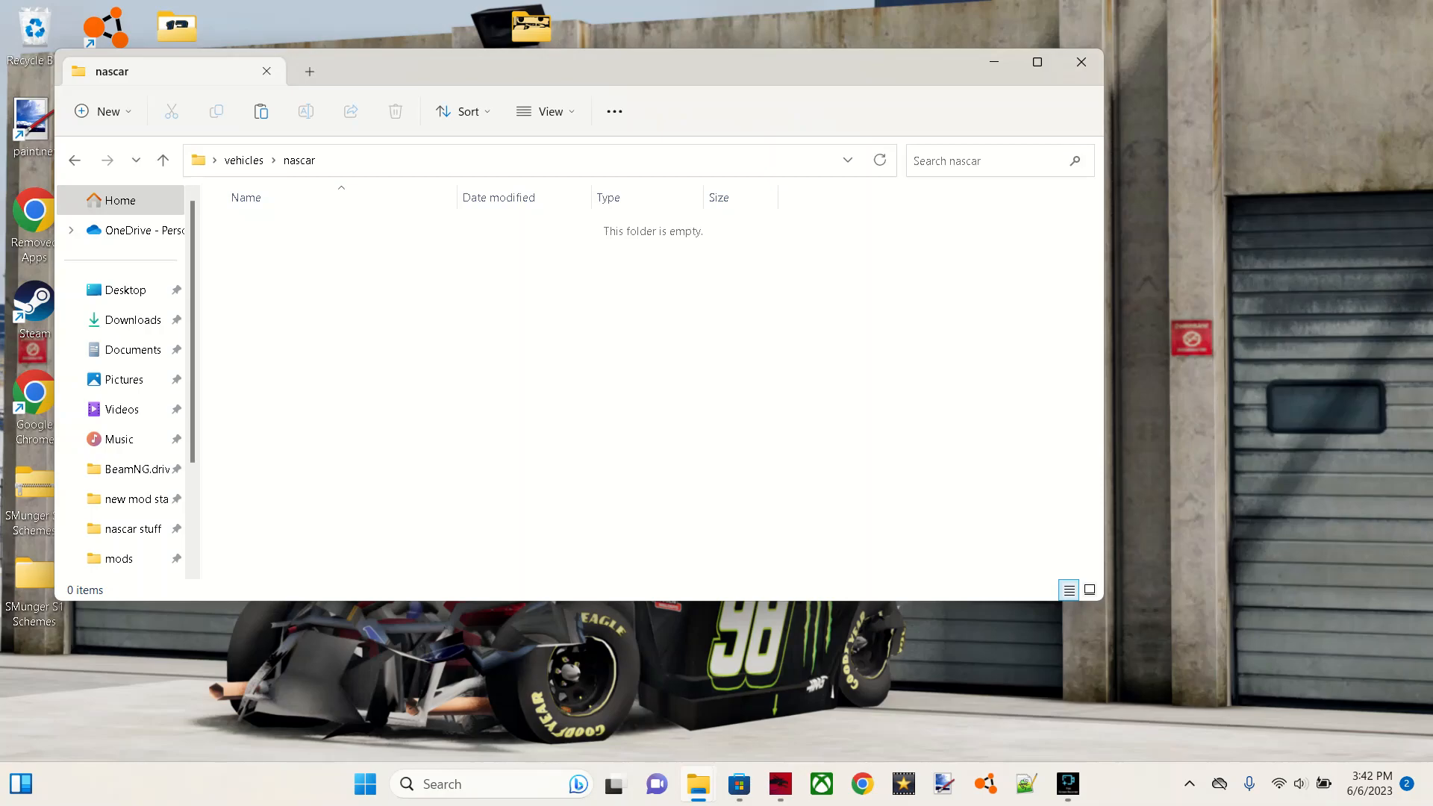
right_click(347, 283)
mouse_move(448, 472)
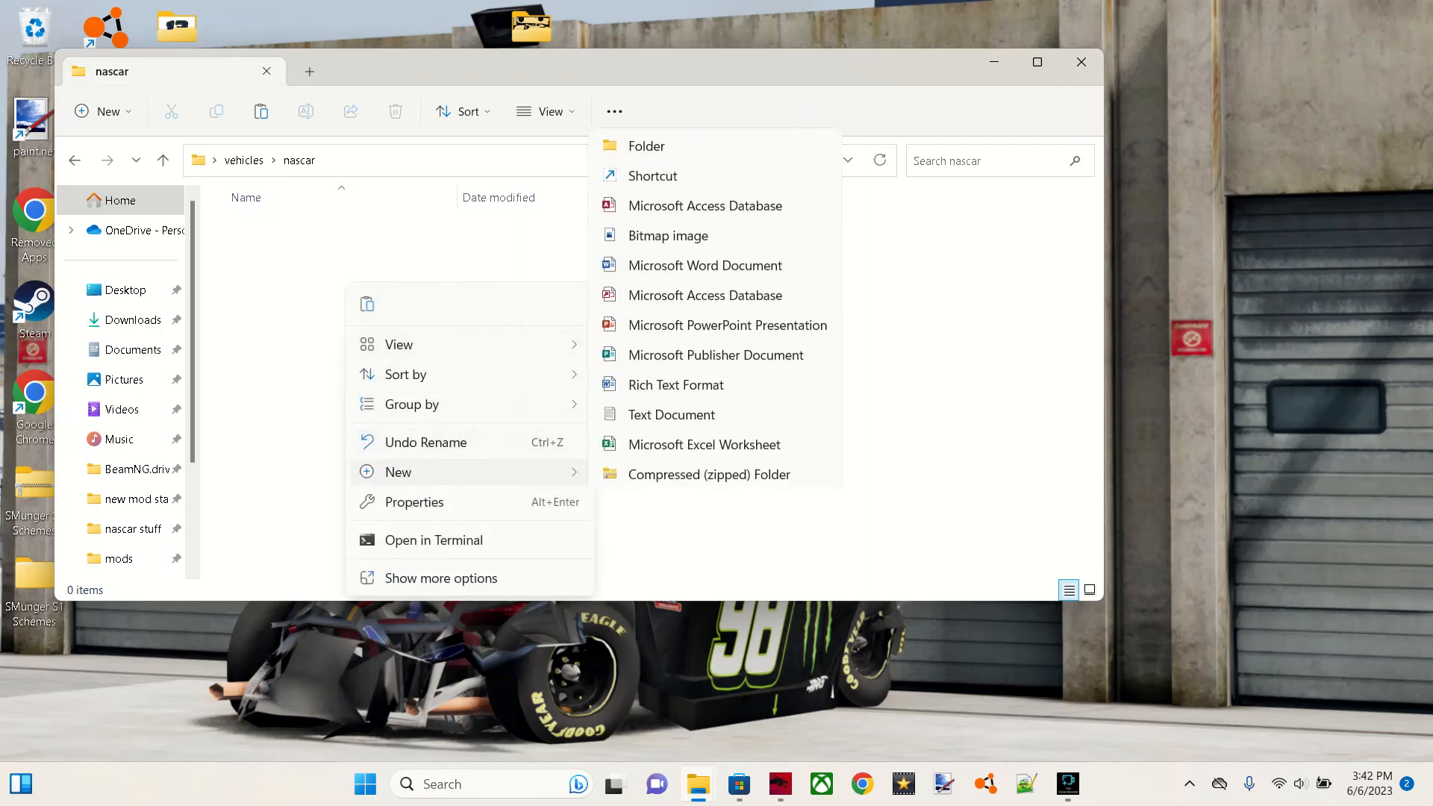
click(646, 141)
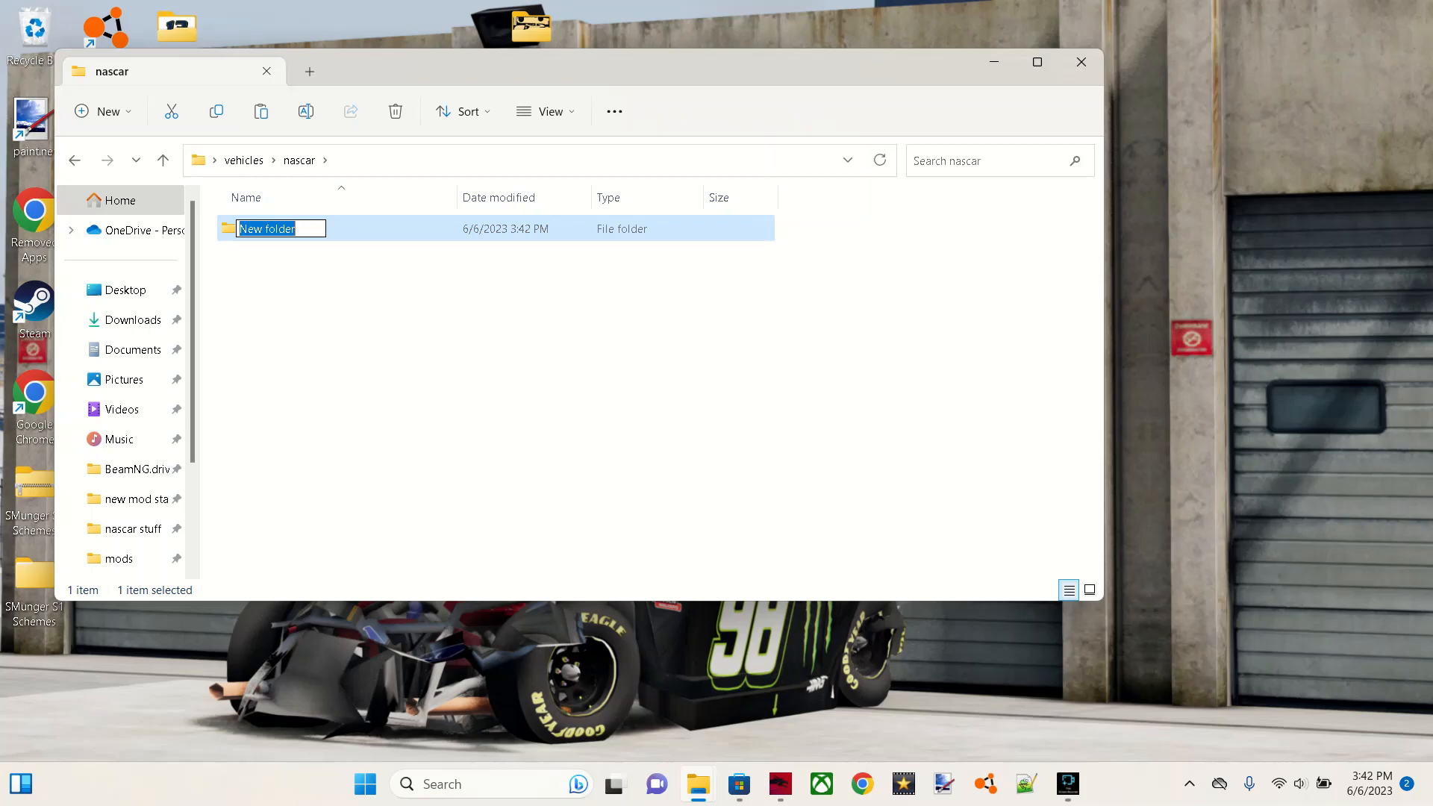
text(guy2)
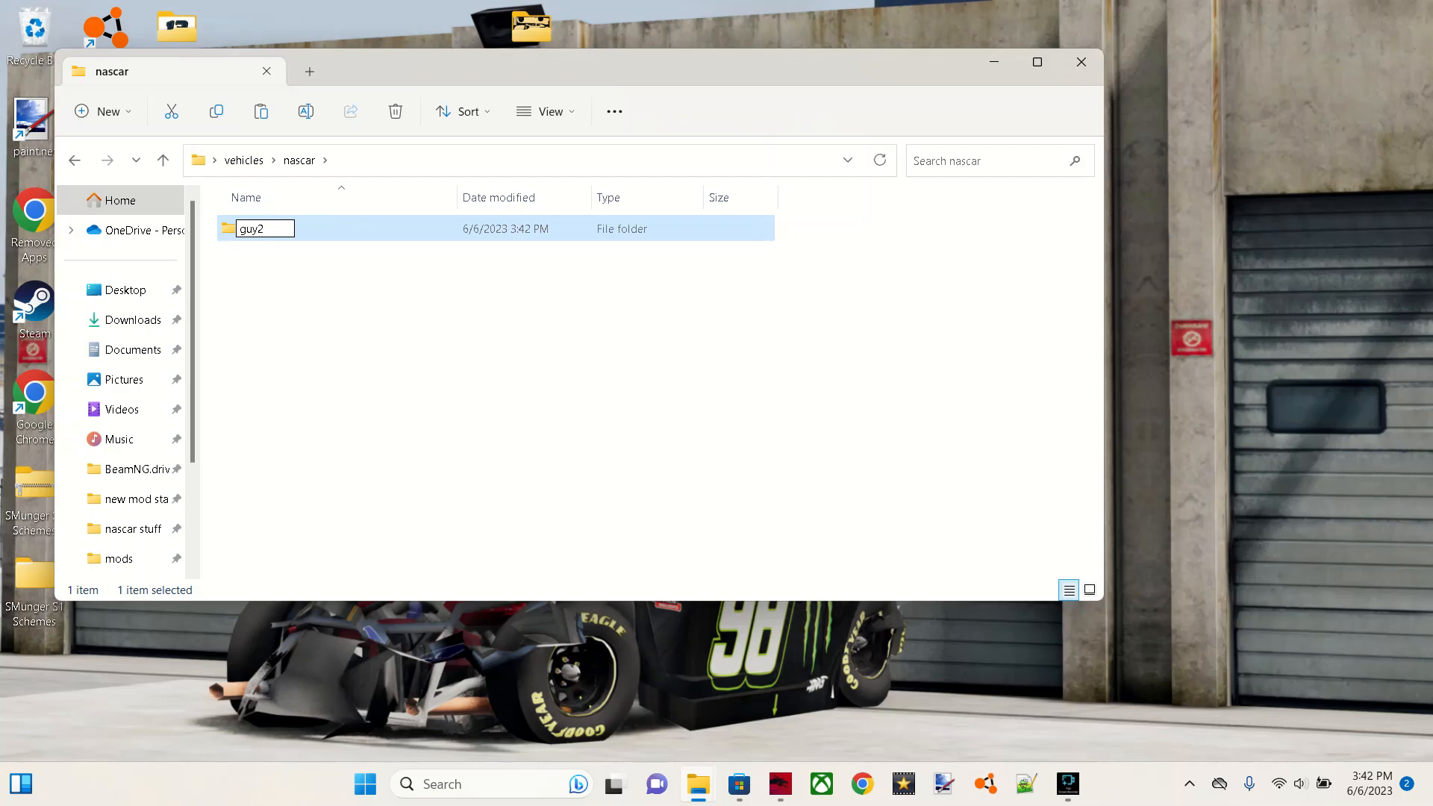
click(433, 314)
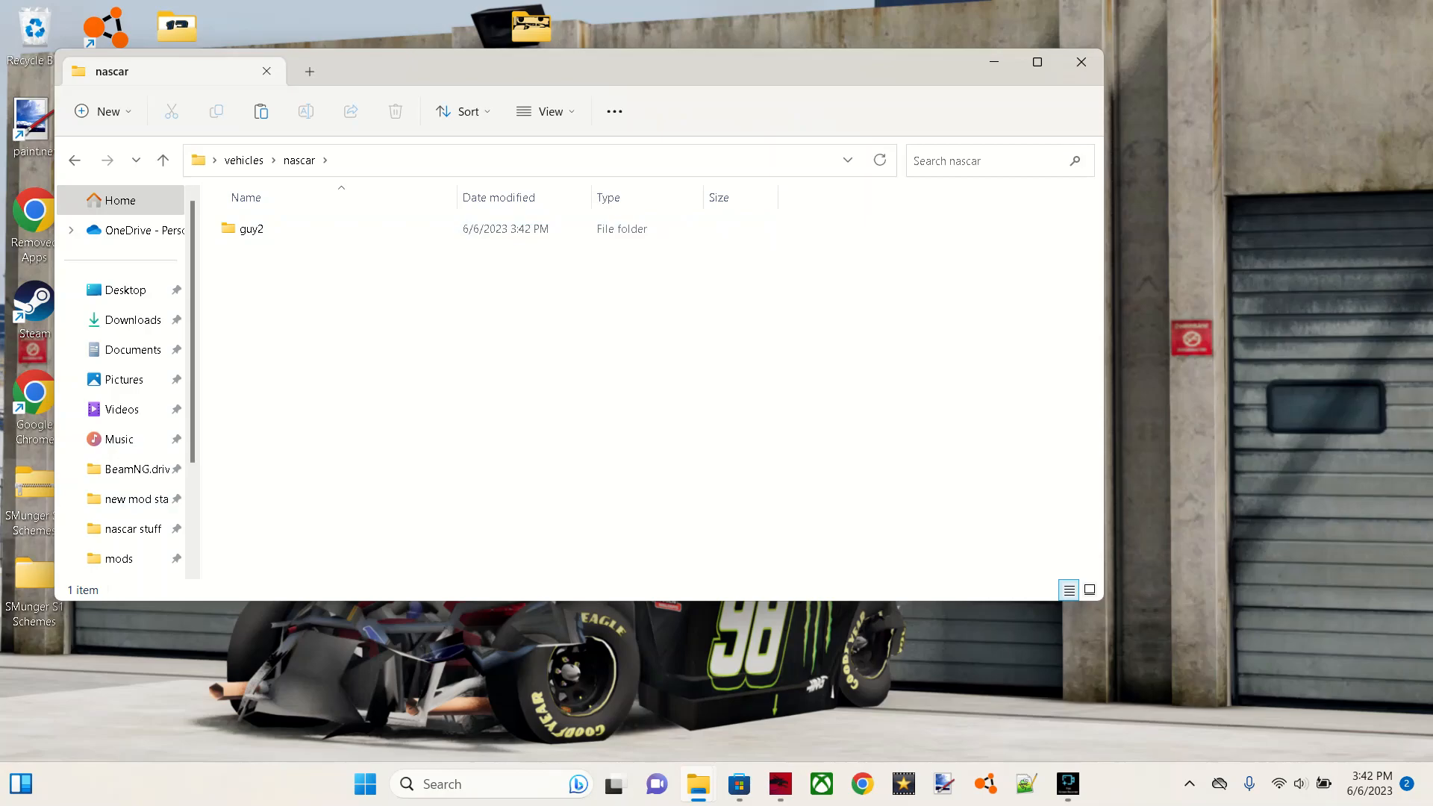
Step: Copy everything from vehicles/nascar/guy in the desktop's S1 Schemes folder into the new guy2 folder
double_click(288, 230)
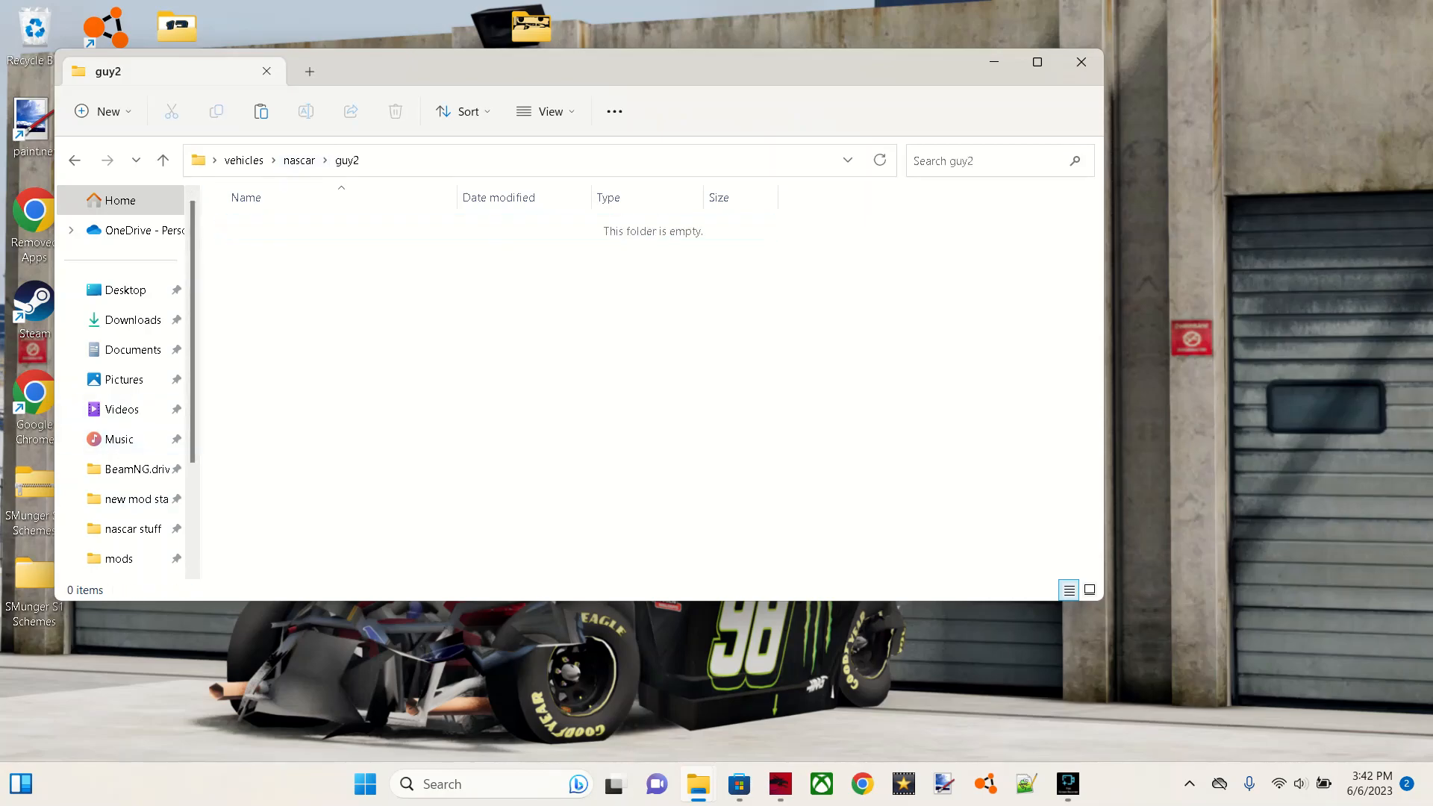
double_click(34, 583)
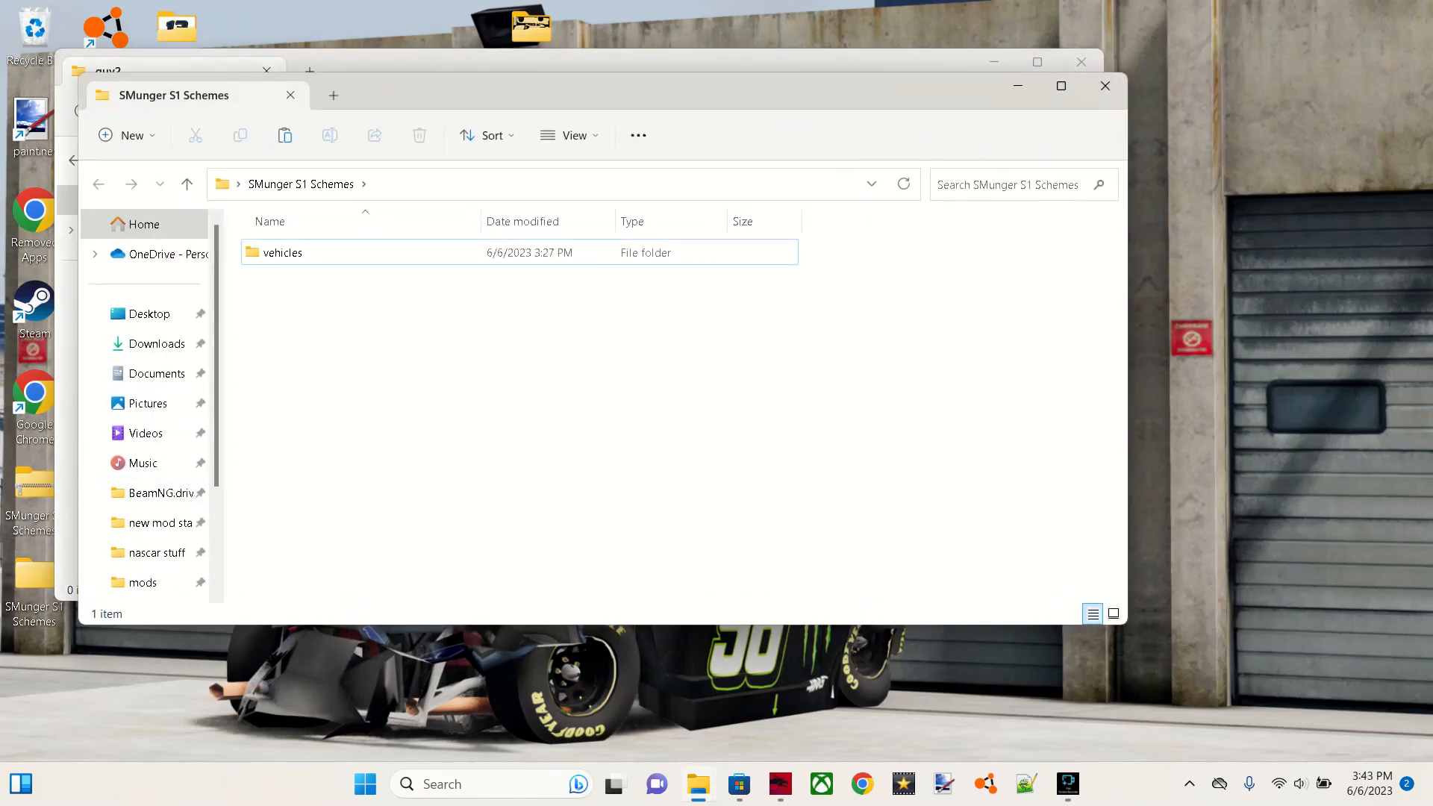
double_click(288, 253)
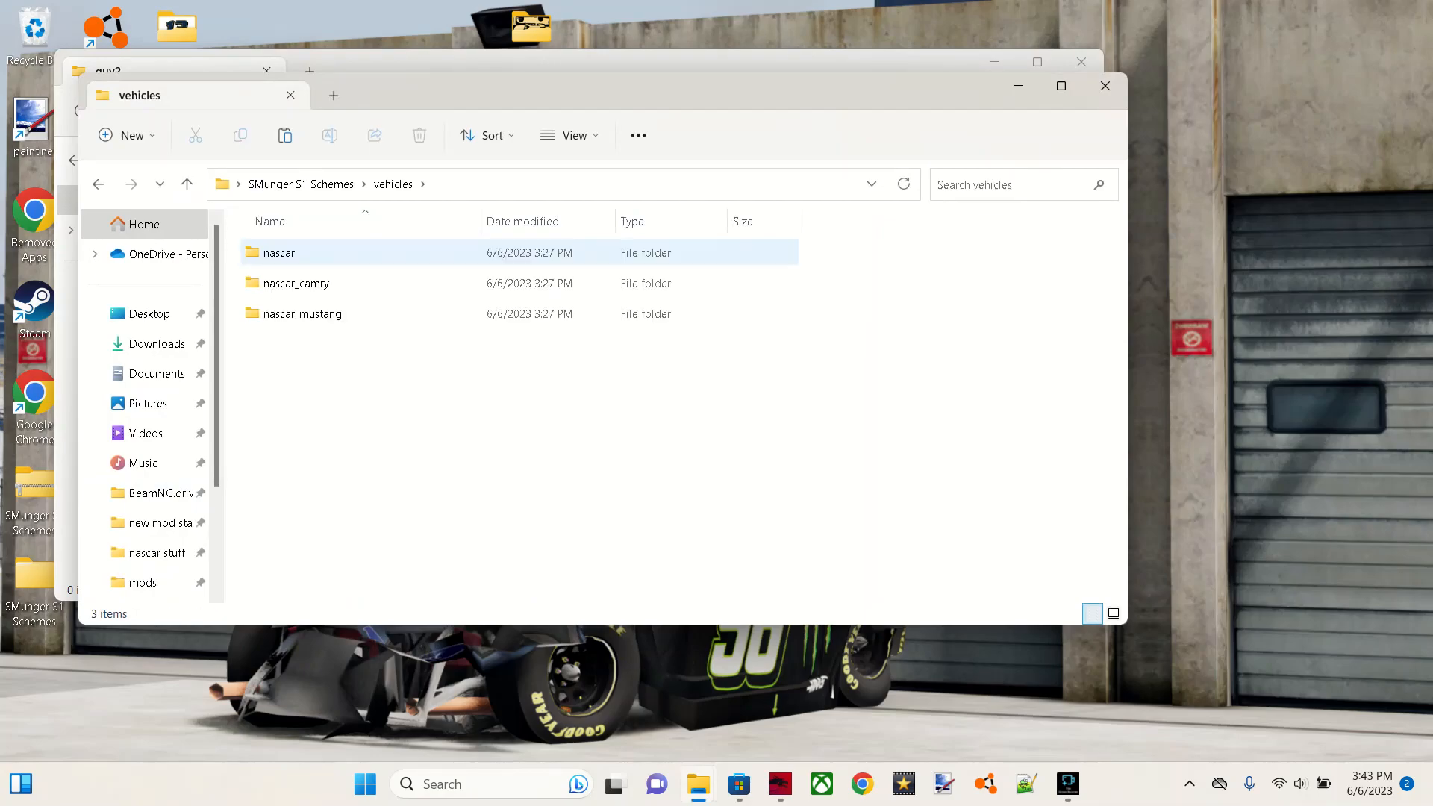
double_click(288, 253)
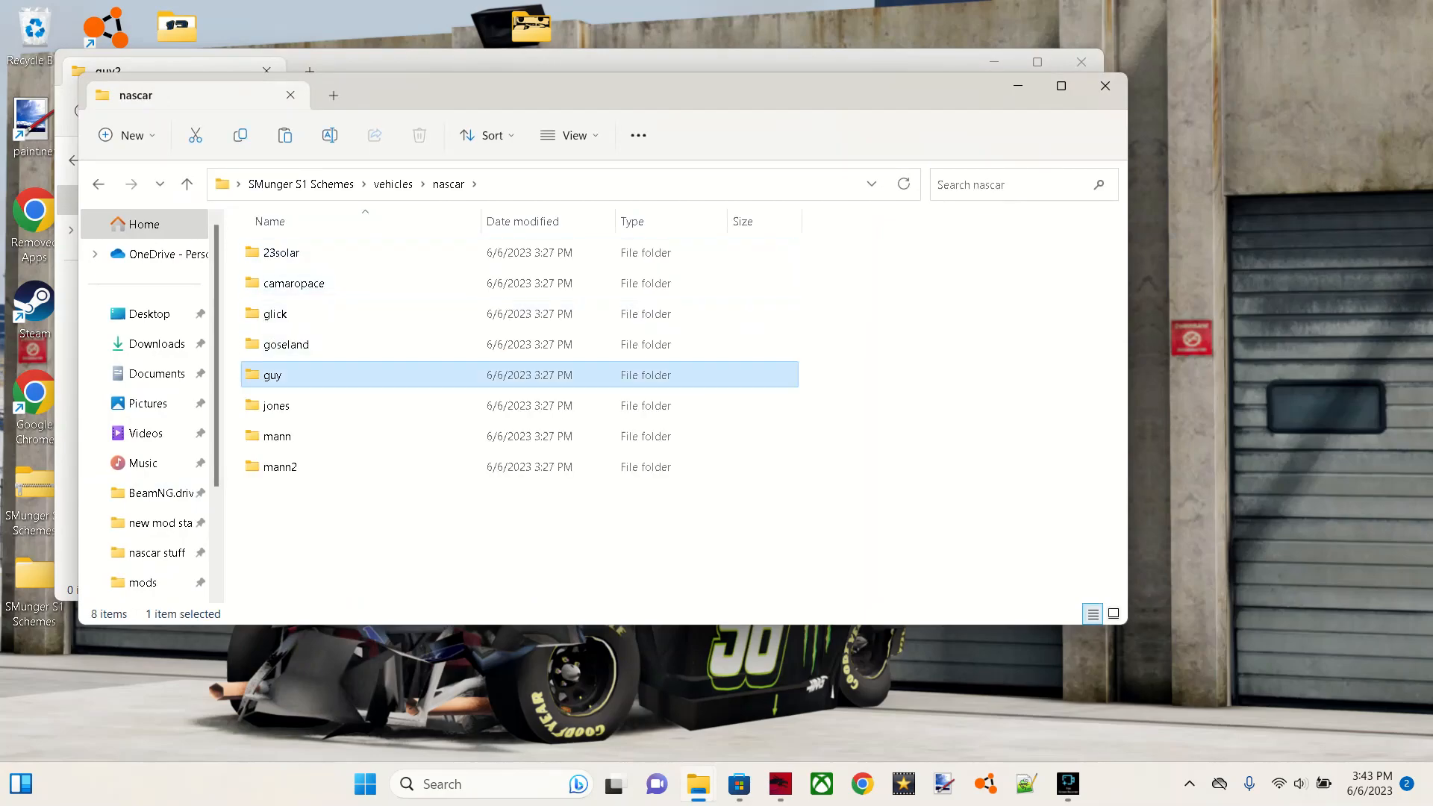
double_click(287, 374)
key(ctrl+a)
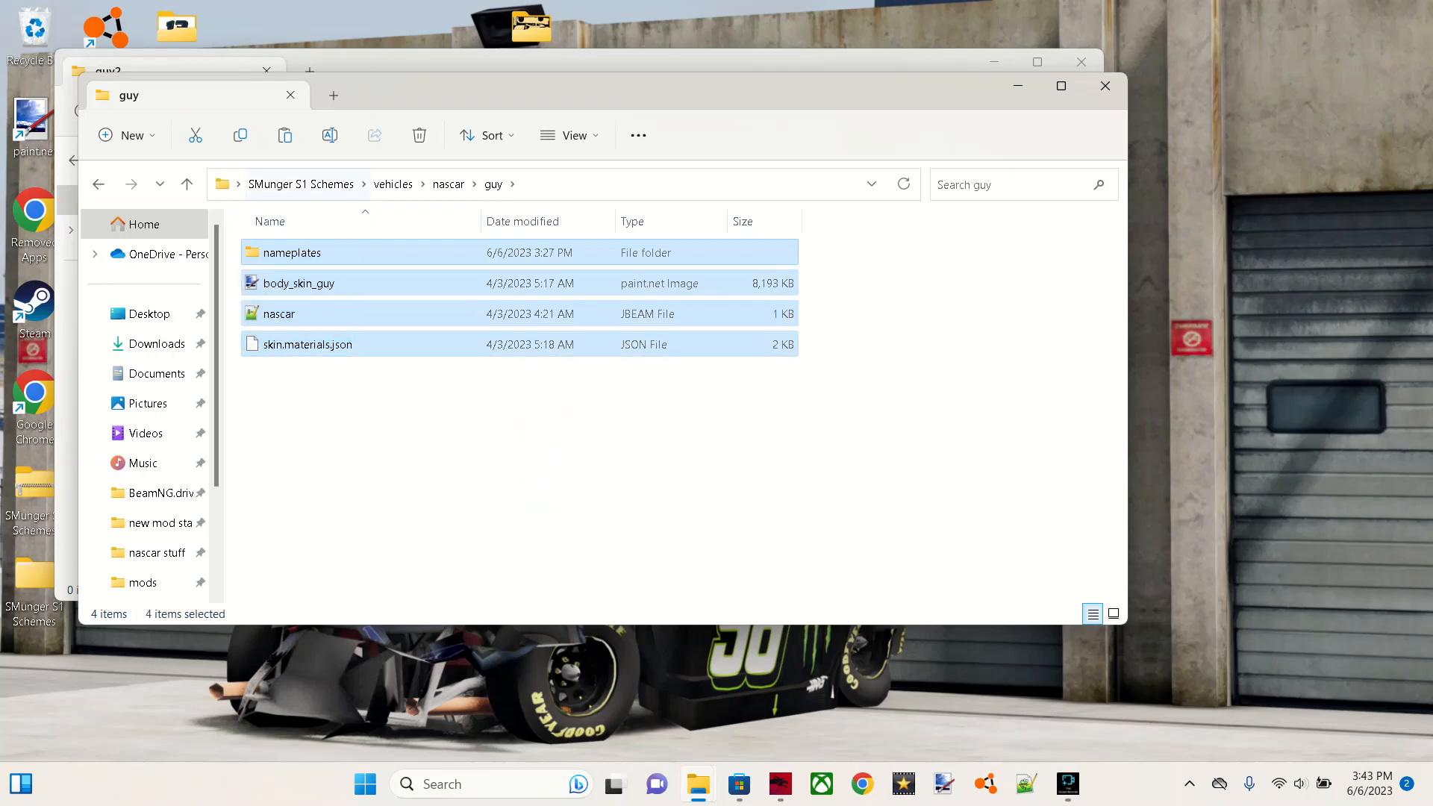
click(241, 135)
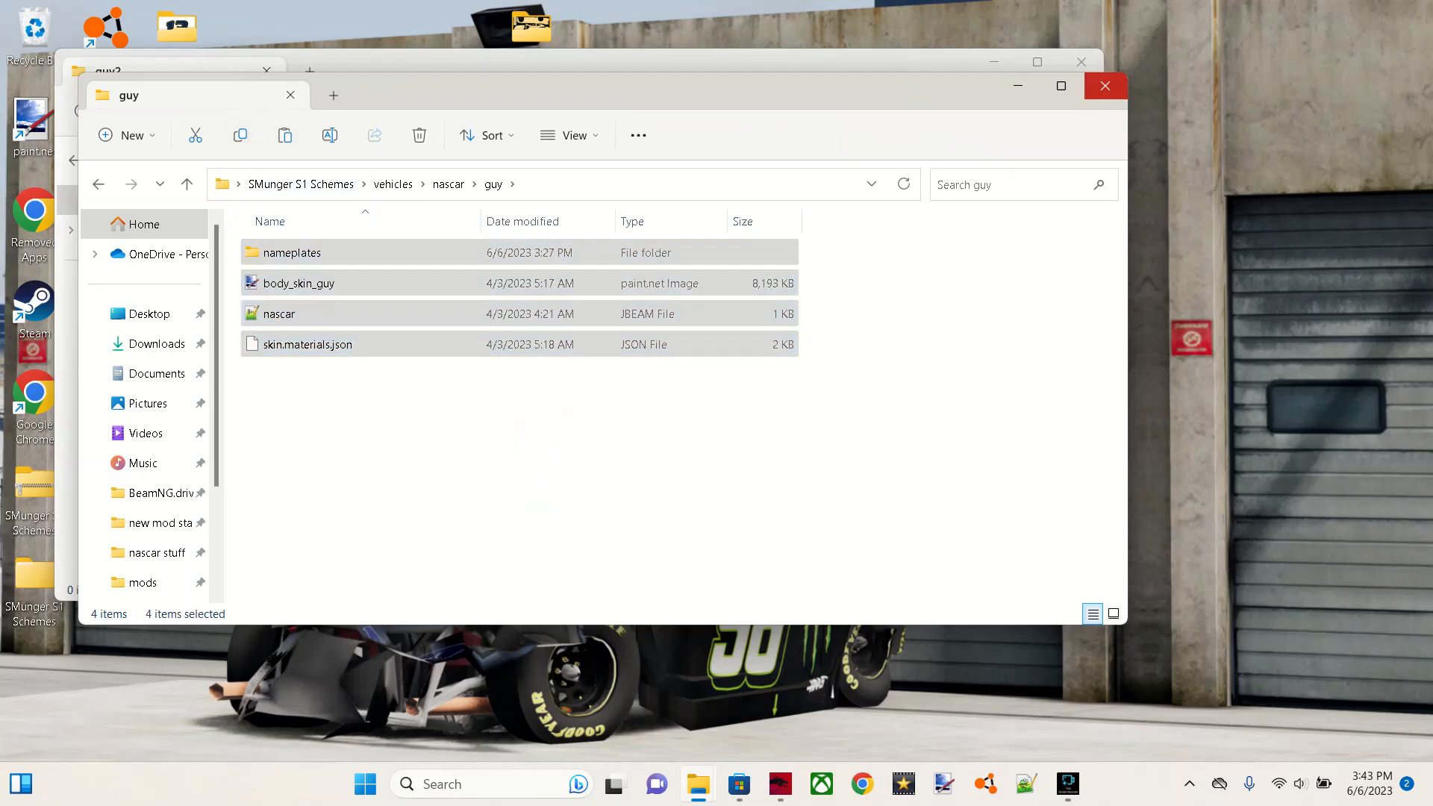
click(1106, 85)
right_click(321, 385)
click(340, 401)
click(404, 422)
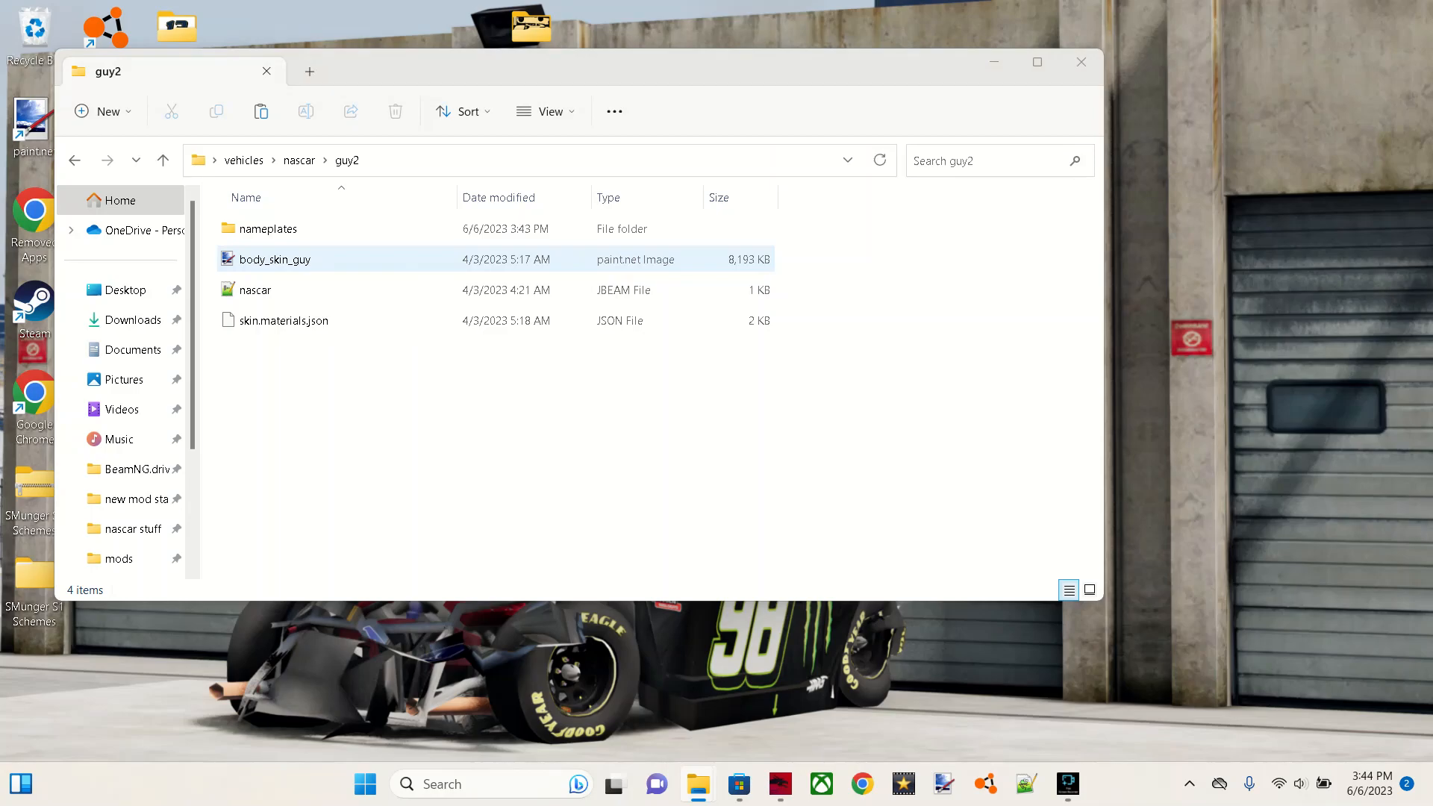
Step: Rename the body_skin_guy image in the guy2 folder as body_skin_guy2
right_click(309, 255)
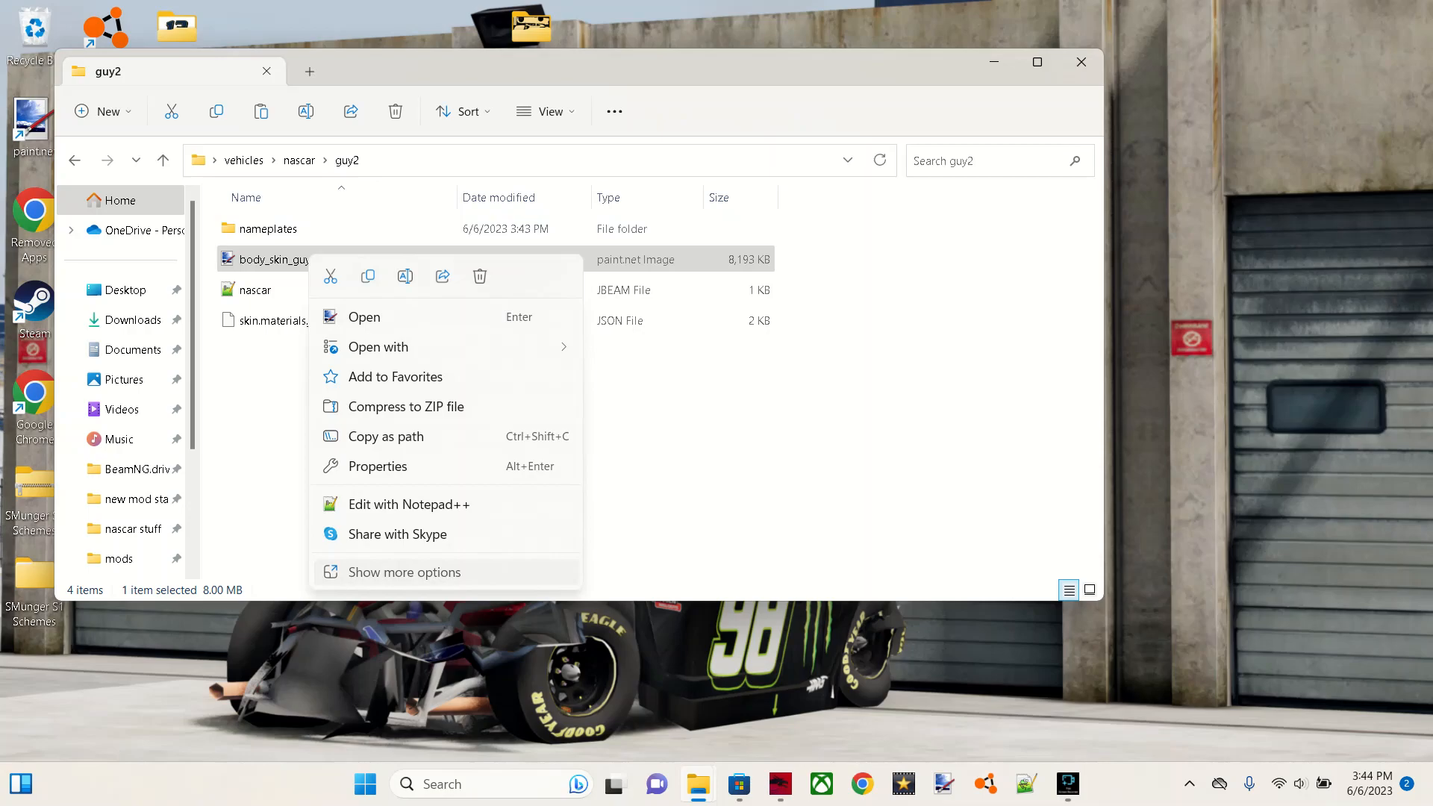
click(404, 572)
click(434, 498)
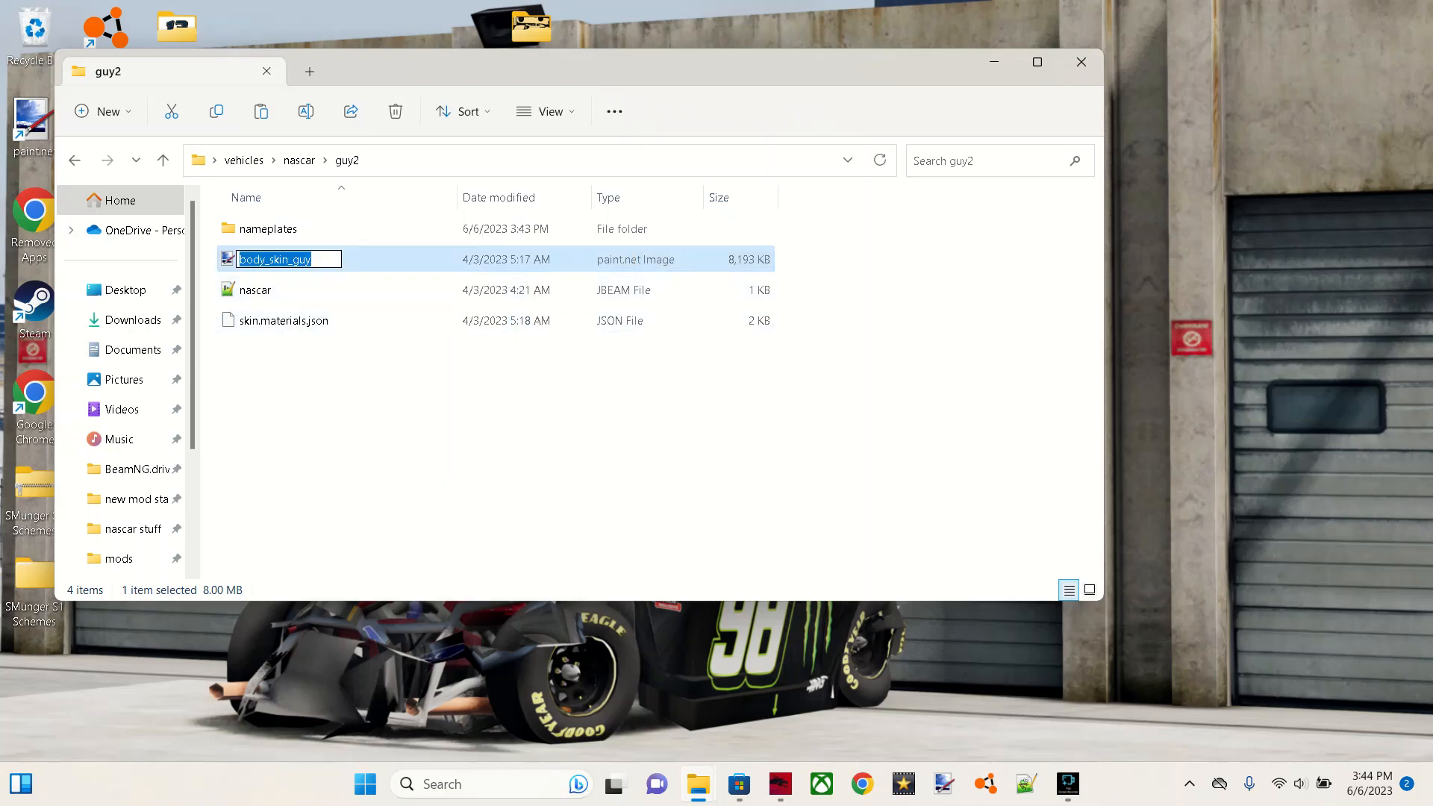
text(2)
key(Return)
Step: Open the nameplates subfolder and rename the nameplate_skin_guy image as nameplate_skin_guy2
key(Up)
key(Return)
right_click(376, 286)
click(453, 598)
click(507, 533)
click(372, 307)
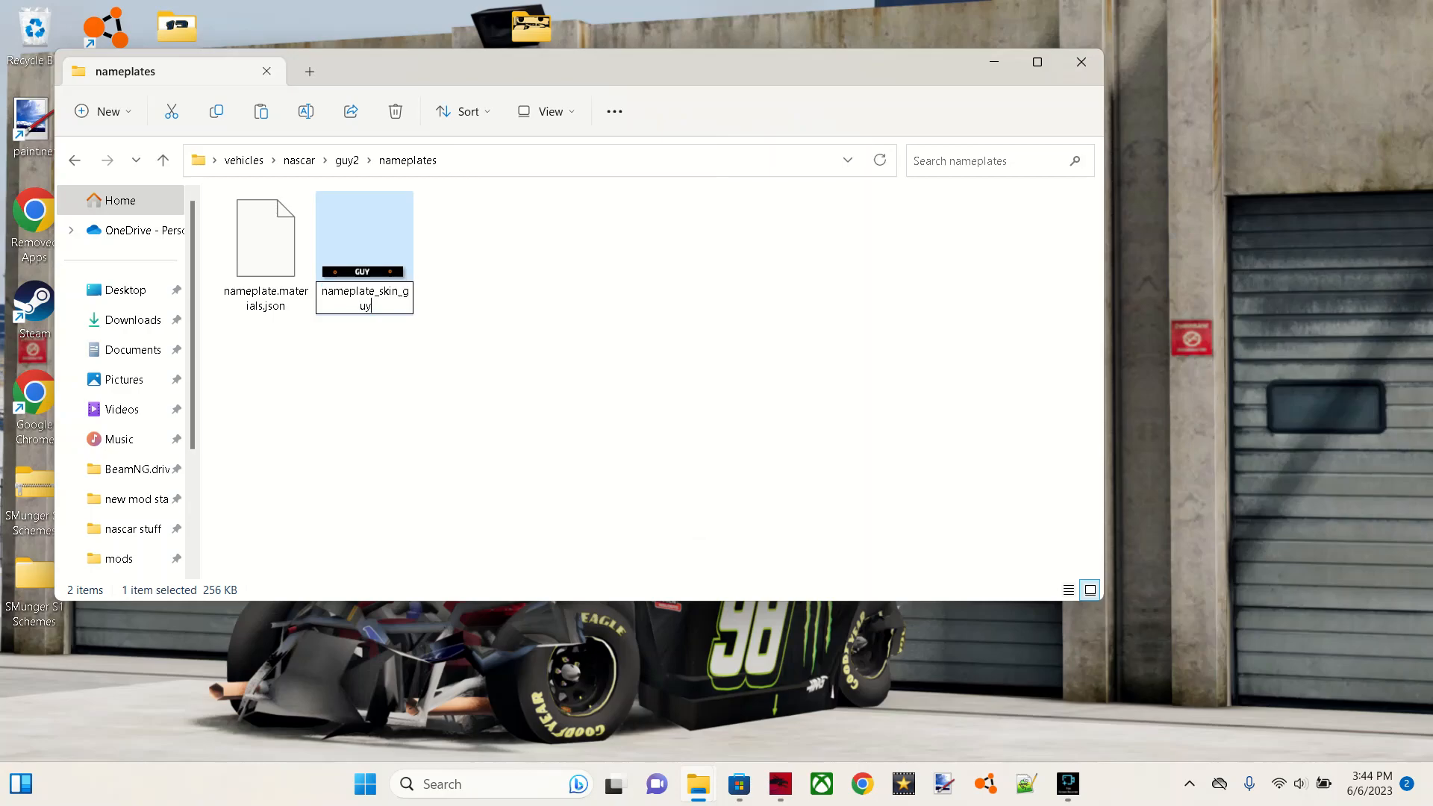
text(2)
key(Return)
Step: Open nameplate.materials.json from the nameplates folder in Notepad++
key(Left)
key(Return)
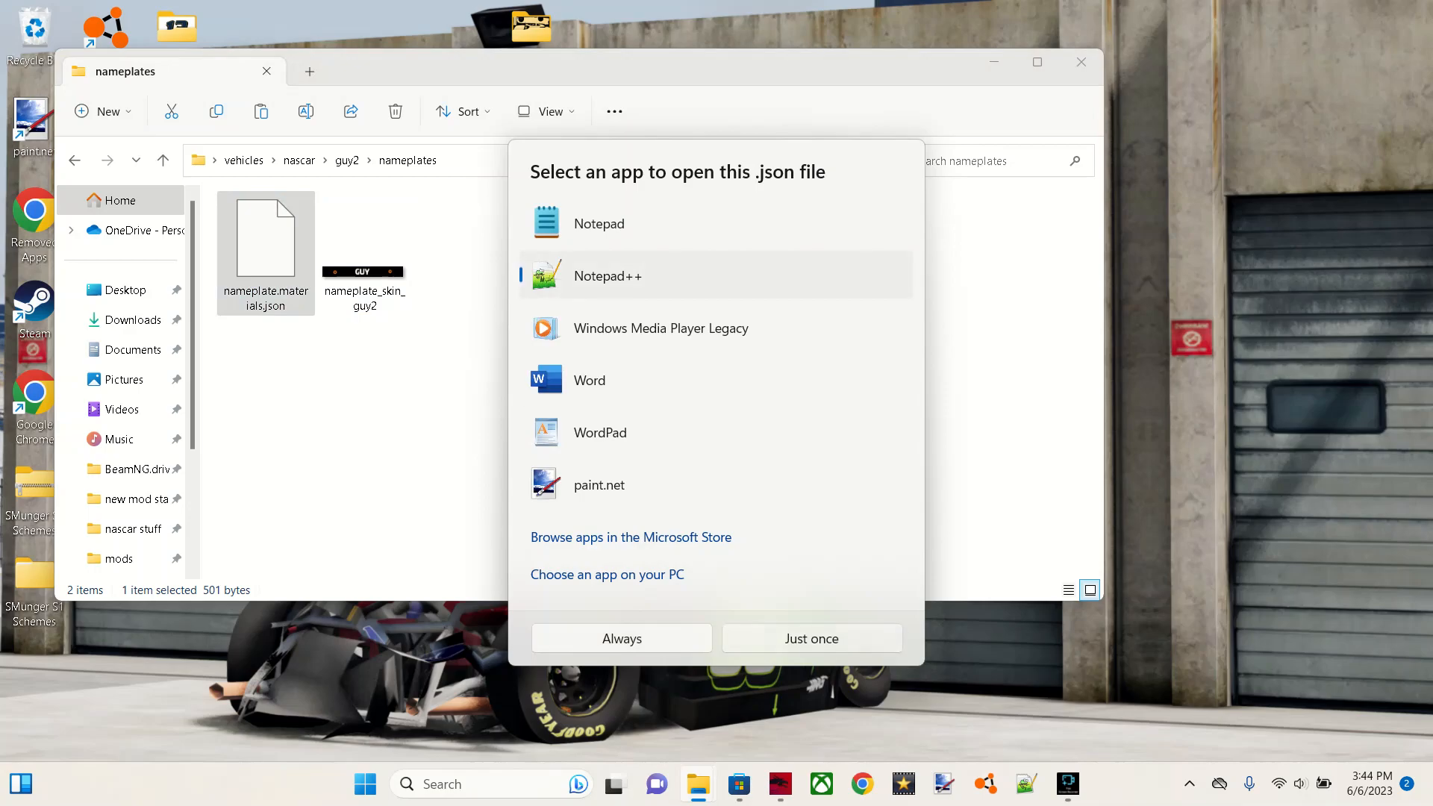
key(Return)
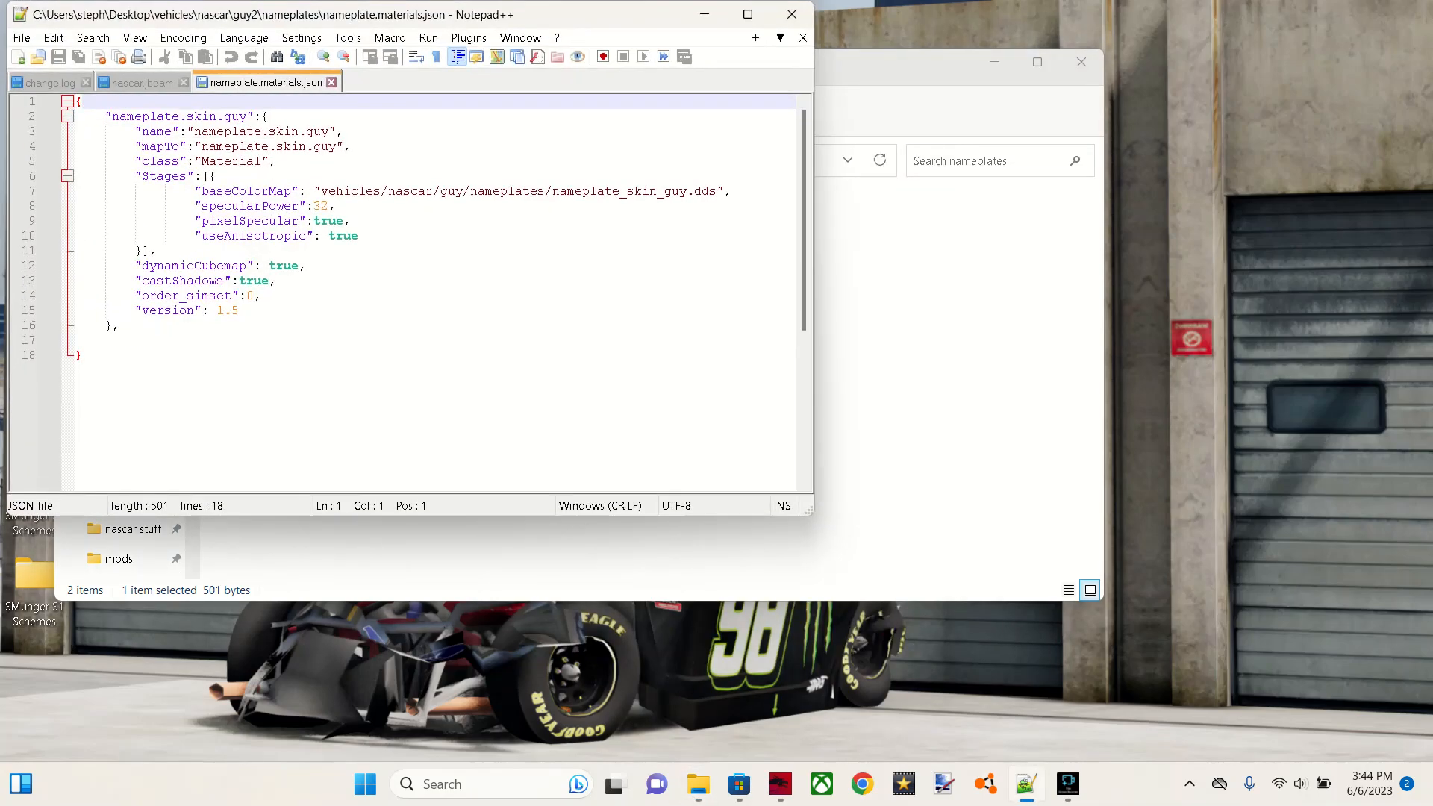
Step: Replace every occurrence of guy with guy2 in nameplate.materials.json, and save and close the file
drag(224, 117, 249, 116)
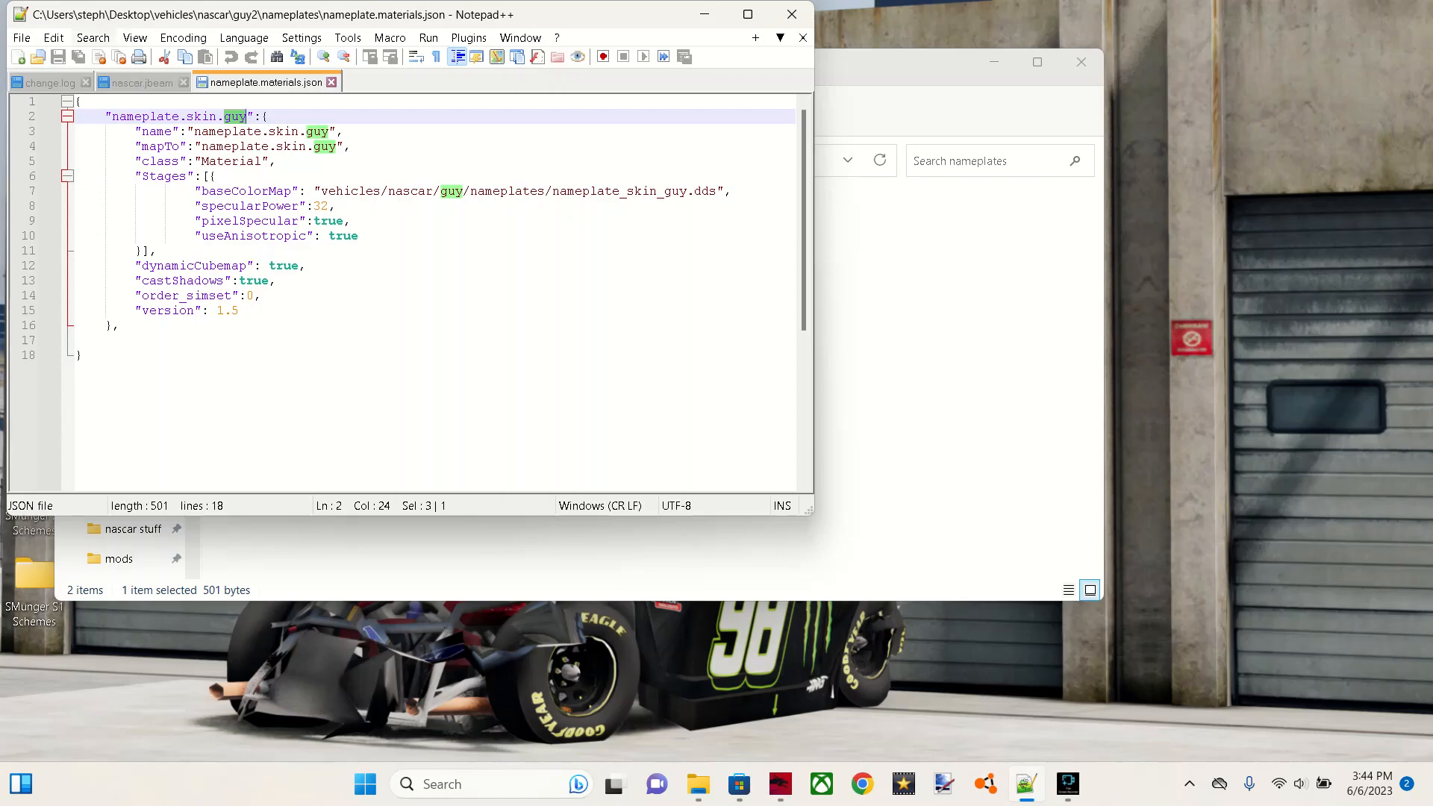
click(94, 38)
click(127, 213)
key(Tab)
text(guy2)
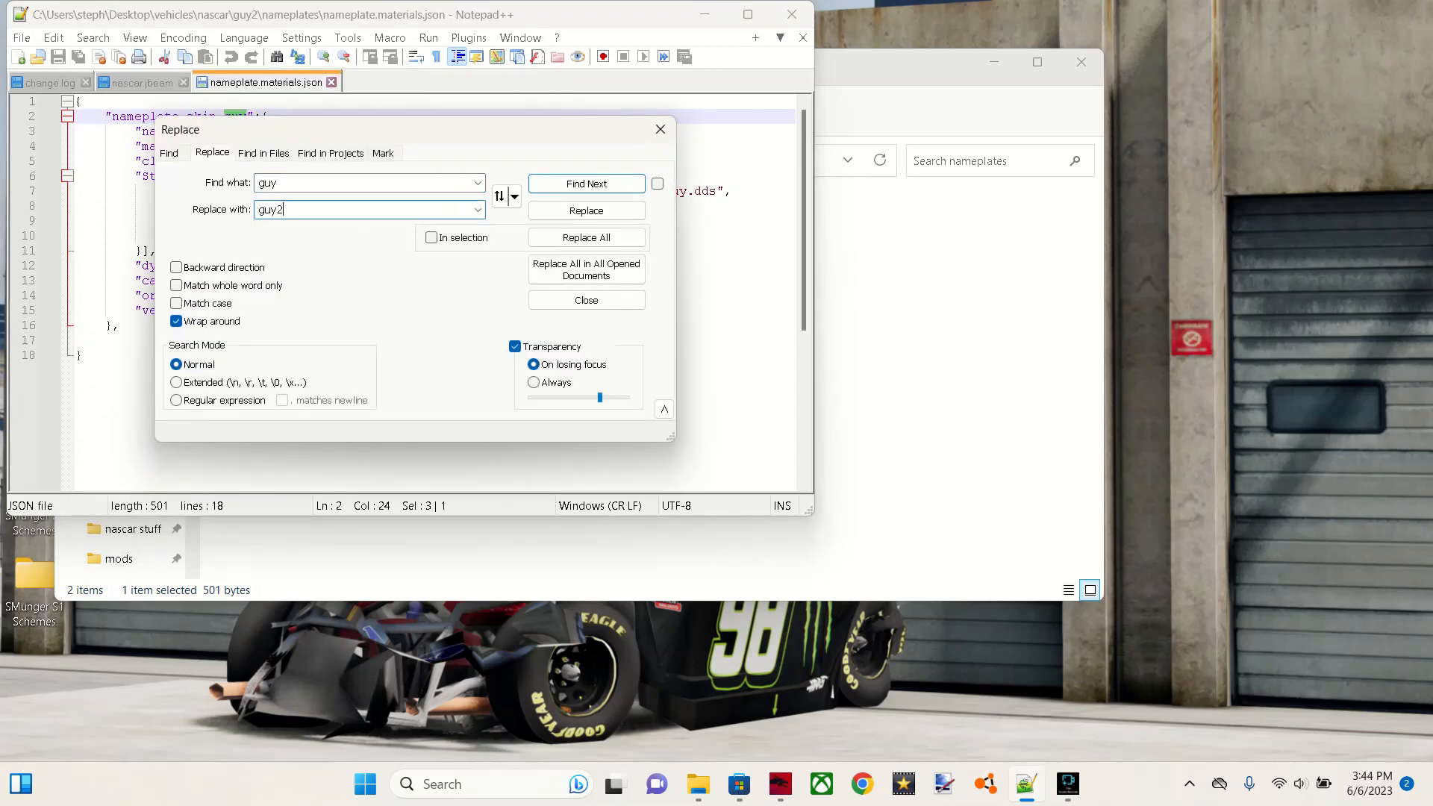
click(587, 238)
click(660, 129)
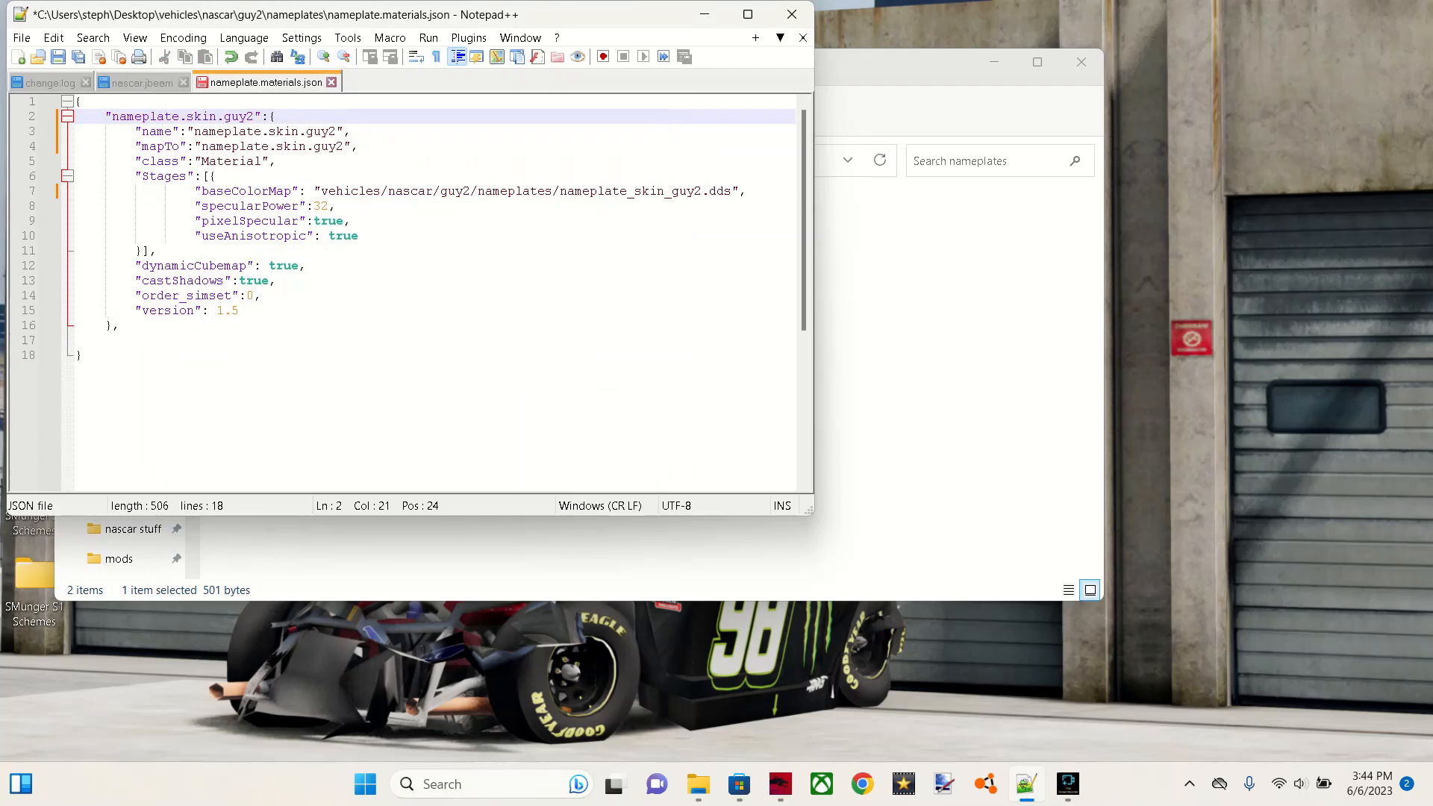
click(21, 37)
click(52, 174)
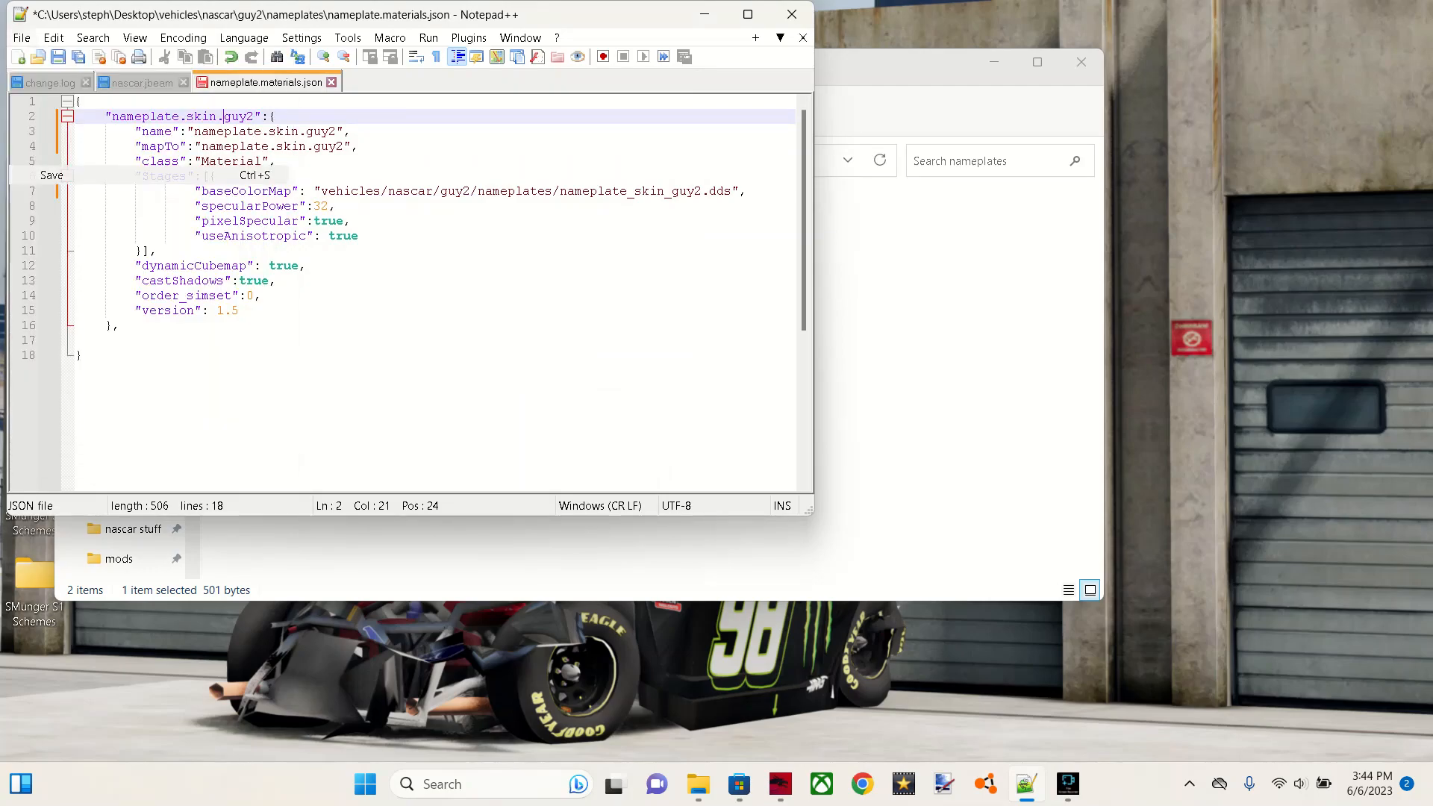
click(792, 14)
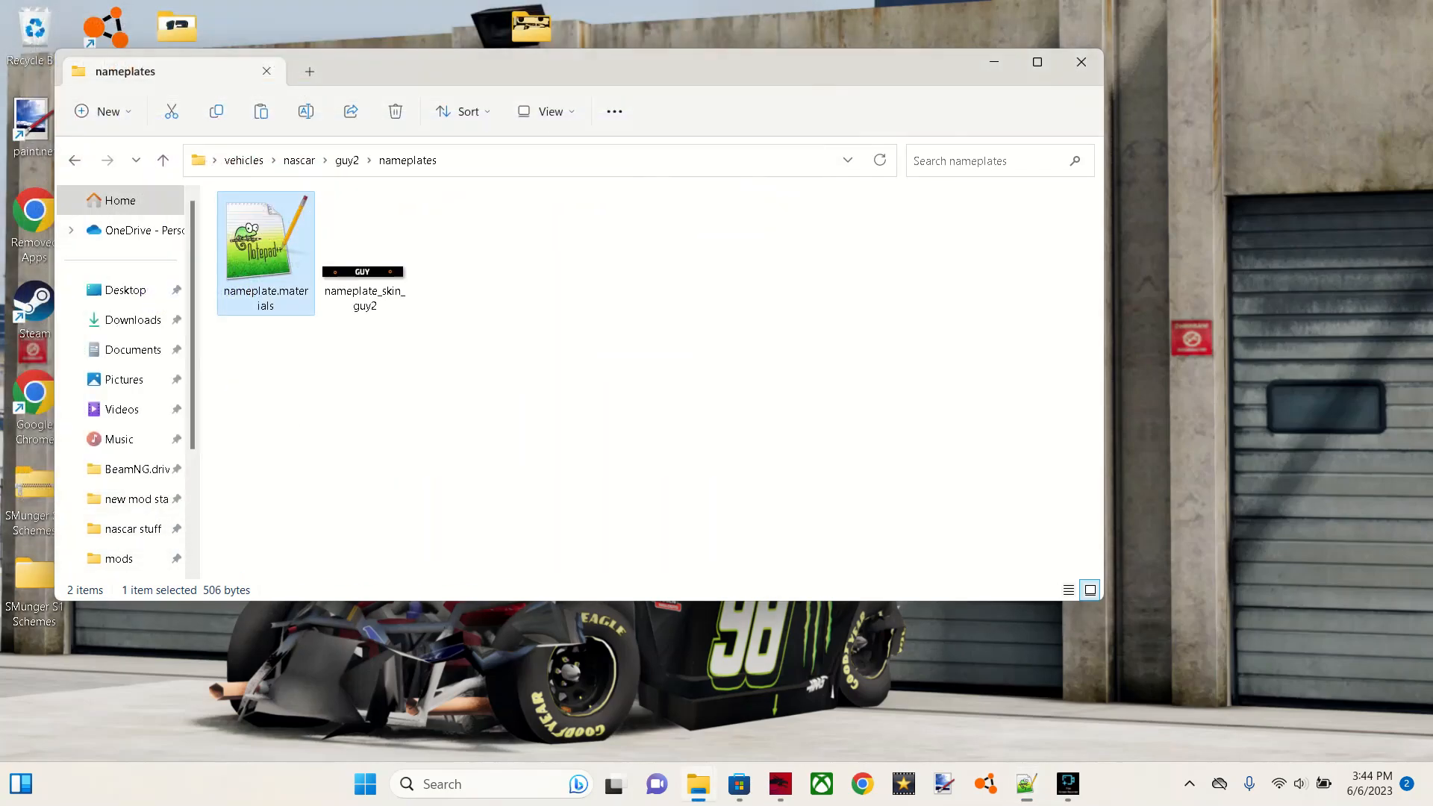
Step: Open nascar.jbeam from the guy2 folder and replace every occurrence of guy with guy2
click(347, 160)
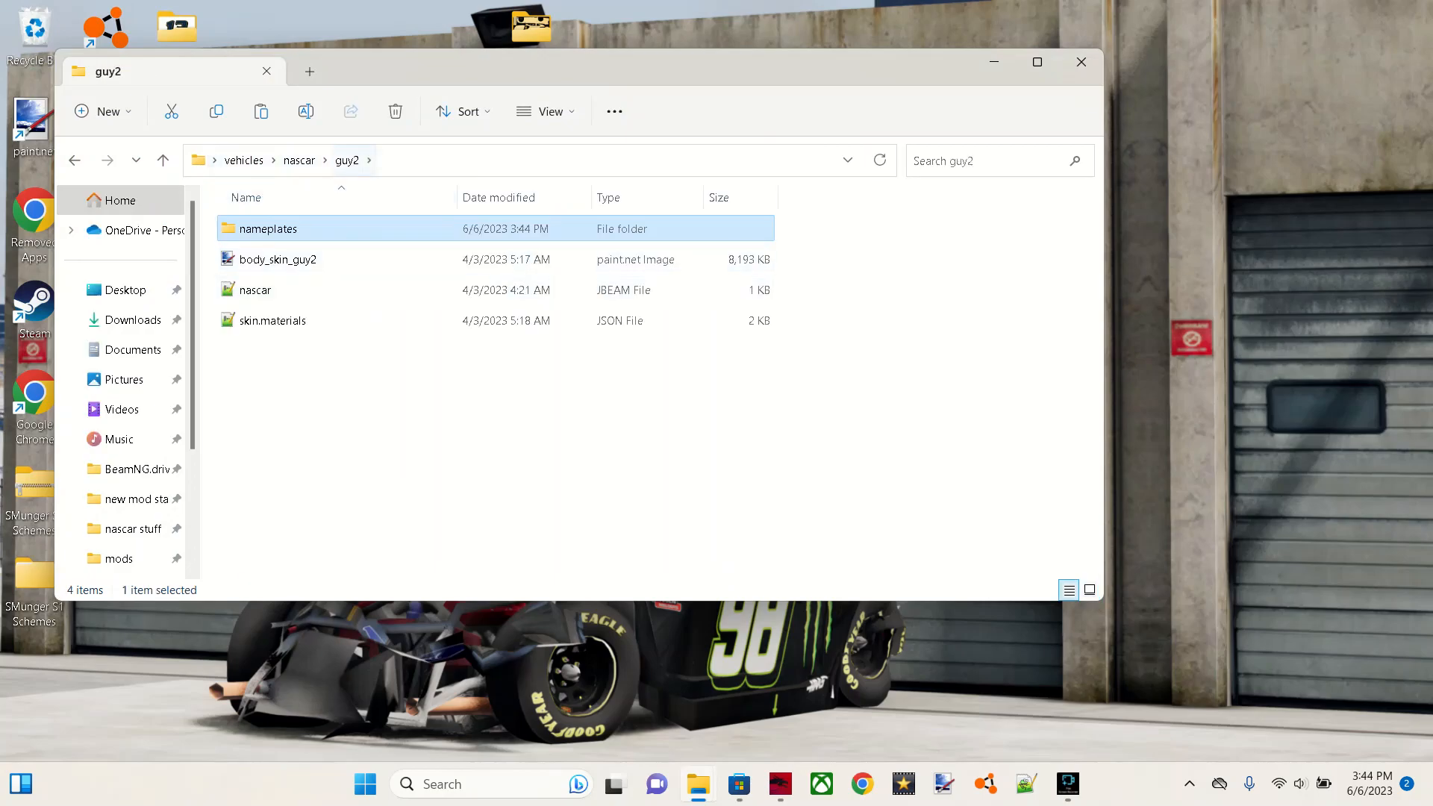
double_click(256, 290)
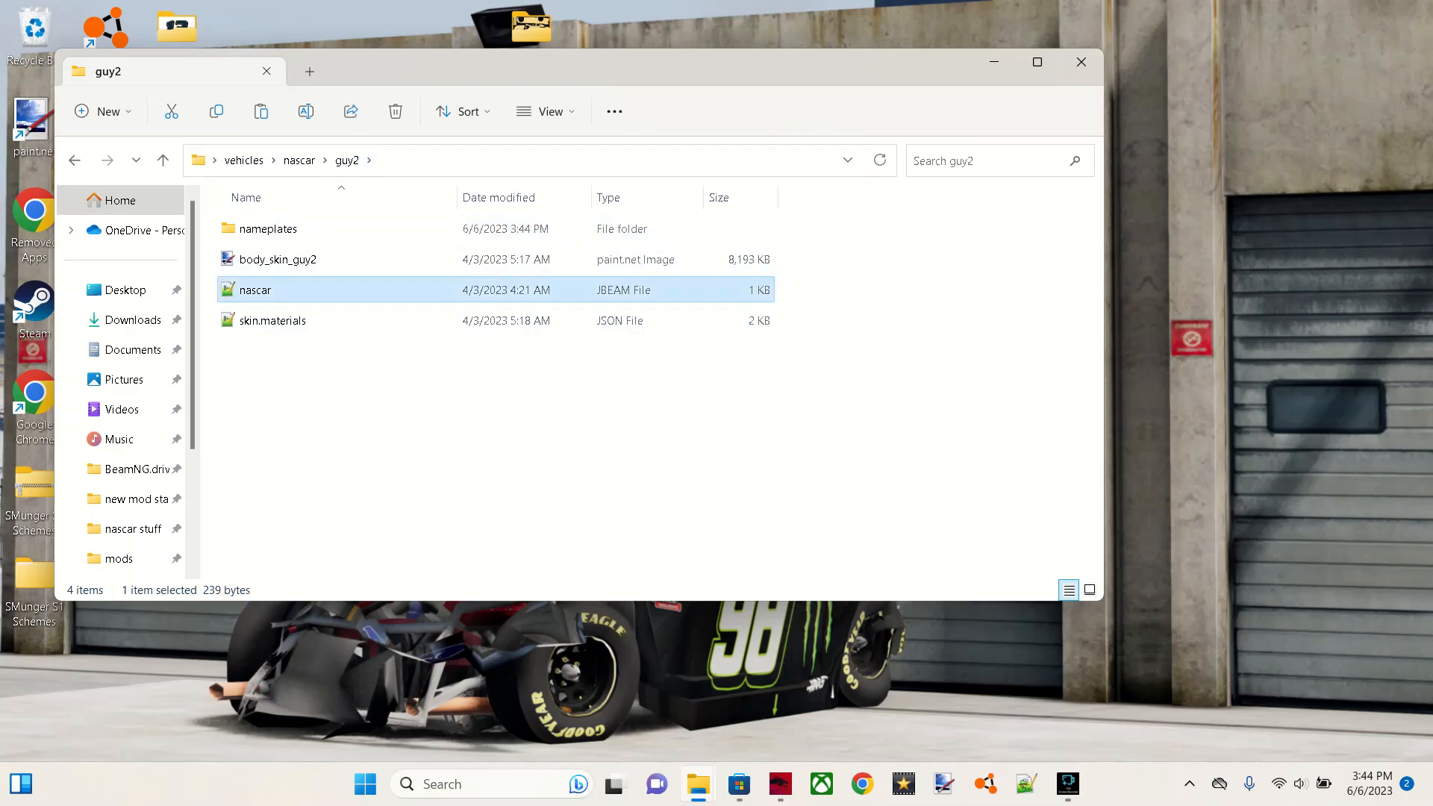
drag(159, 116, 181, 116)
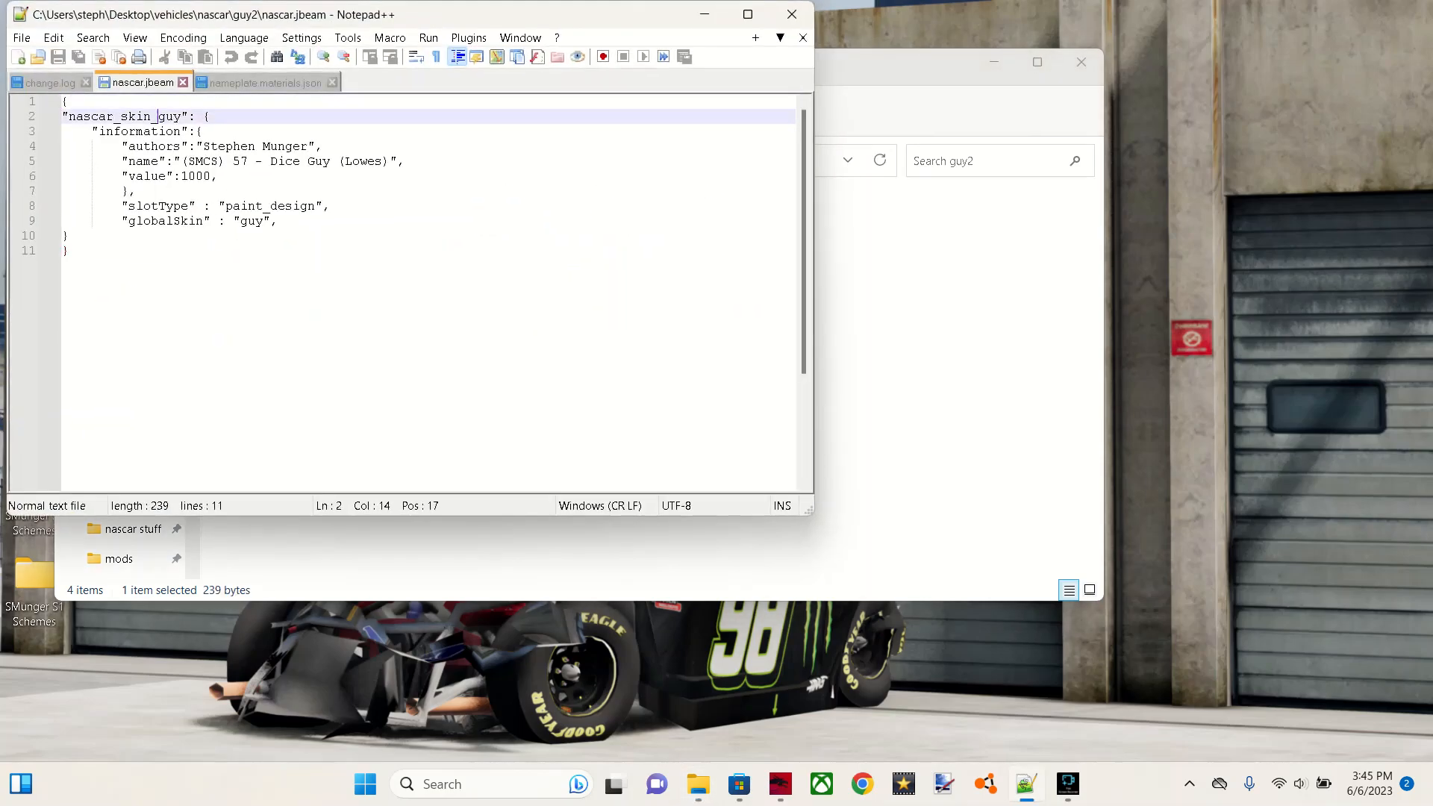
click(93, 37)
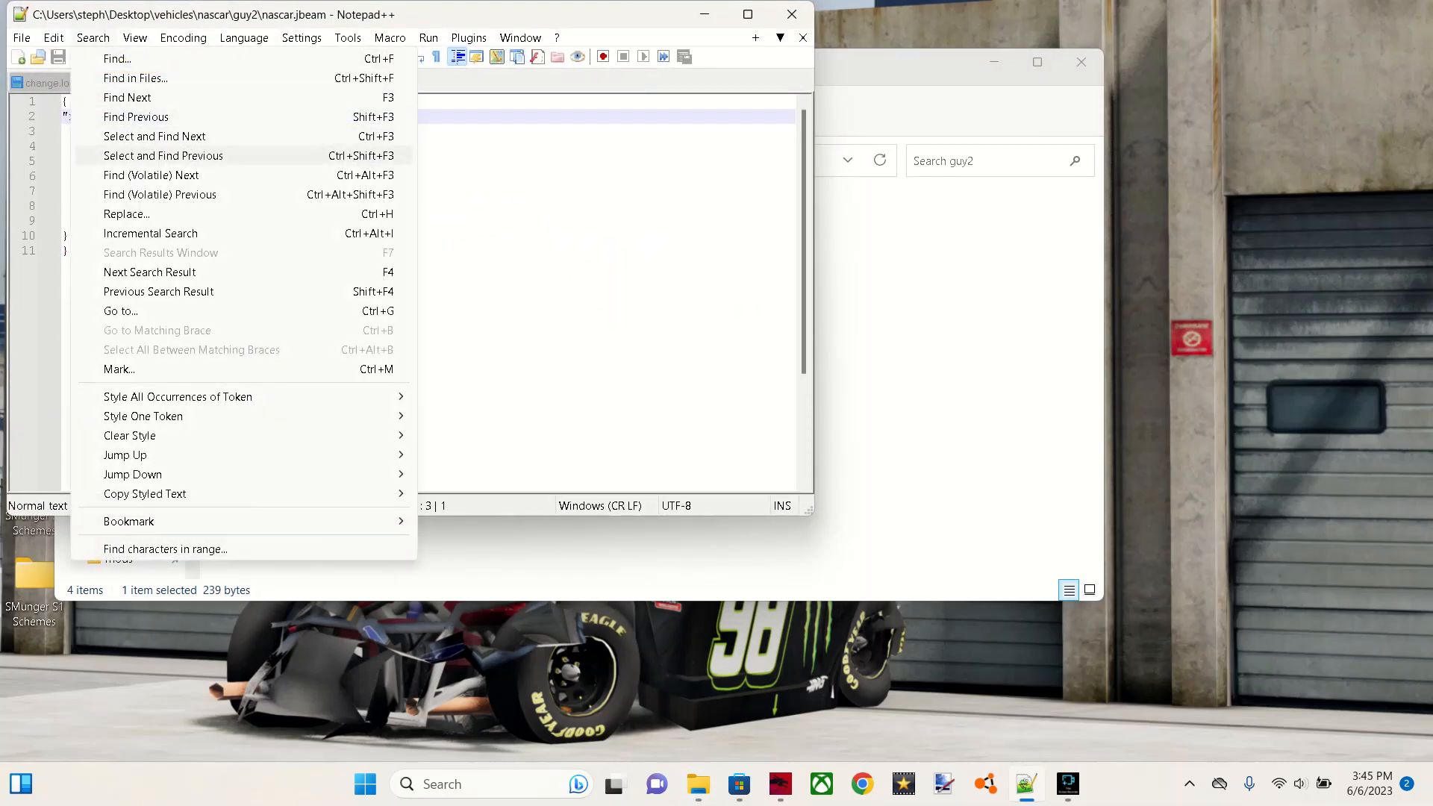
click(127, 212)
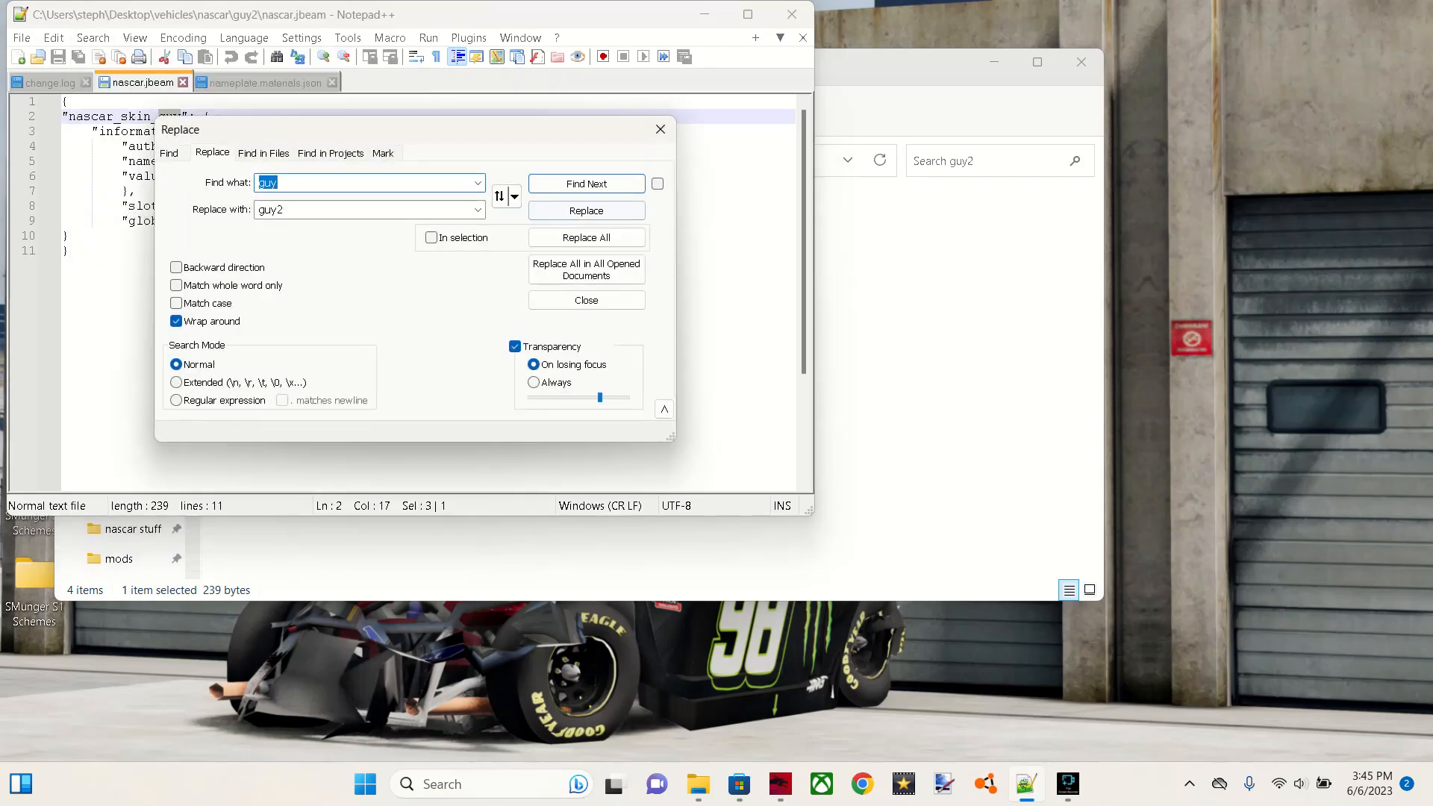
click(586, 238)
click(660, 130)
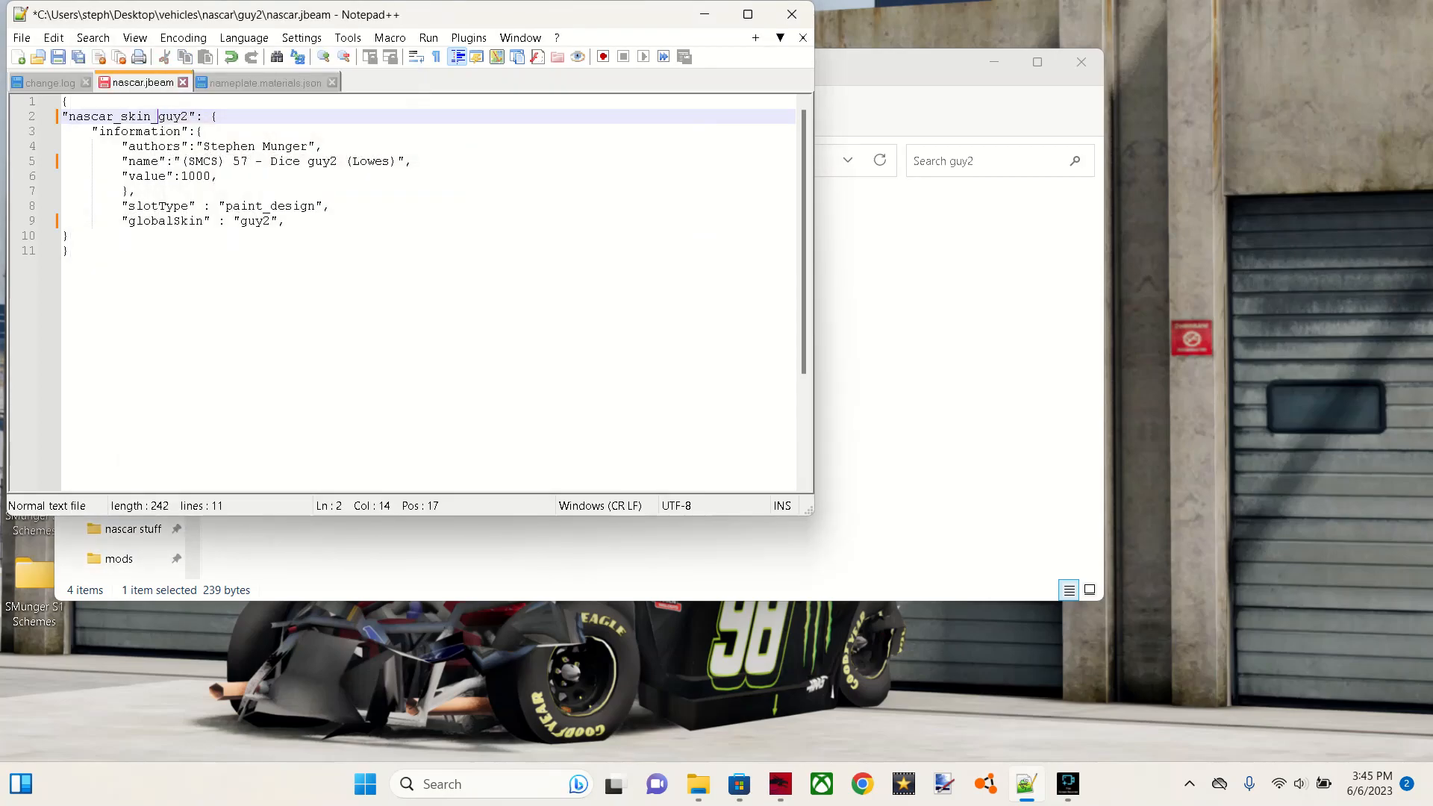
Step: In the name line of nascar.jbeam, change guy2 back to Guy and Lowes to Kobalt, and save and close the file
drag(338, 162, 307, 162)
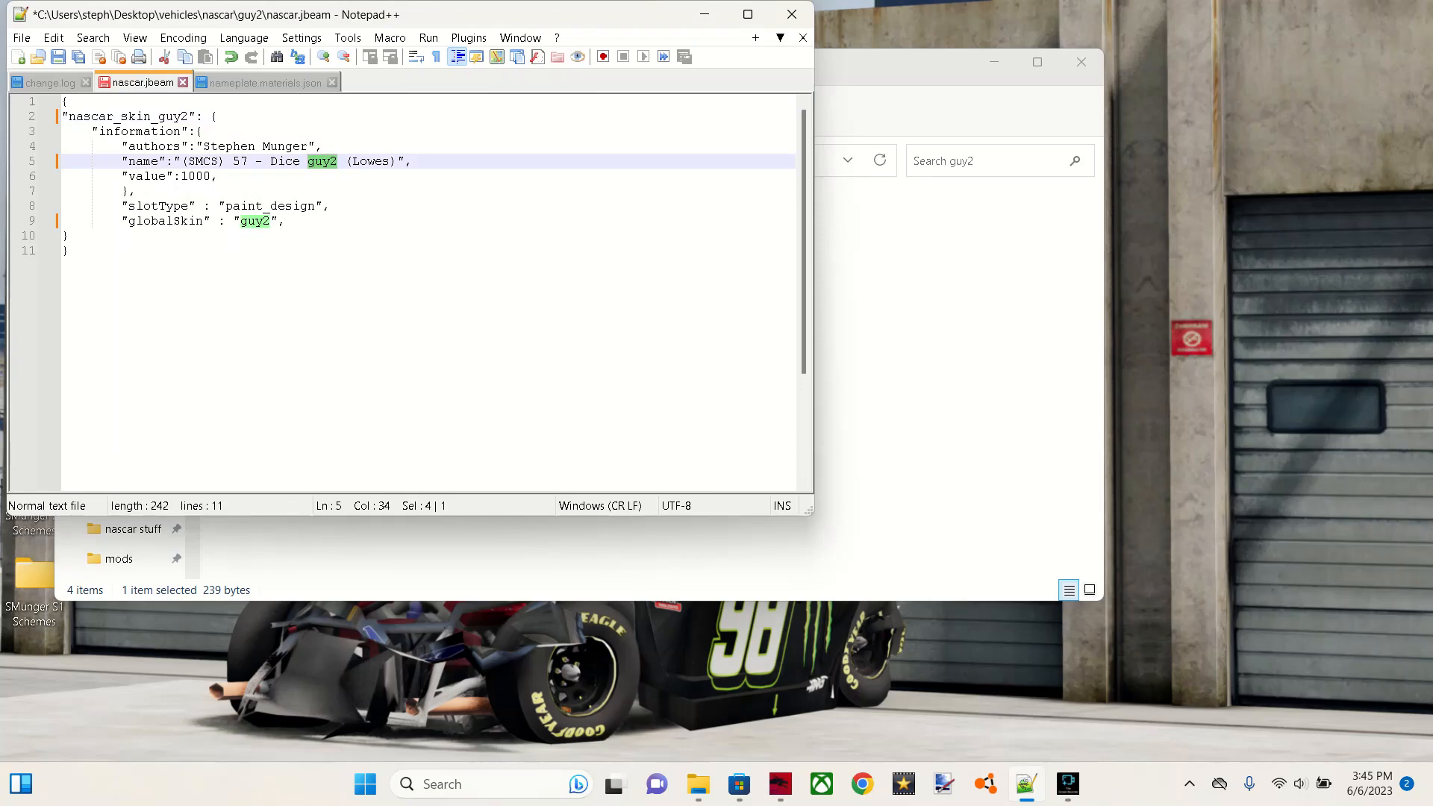
text(Guy)
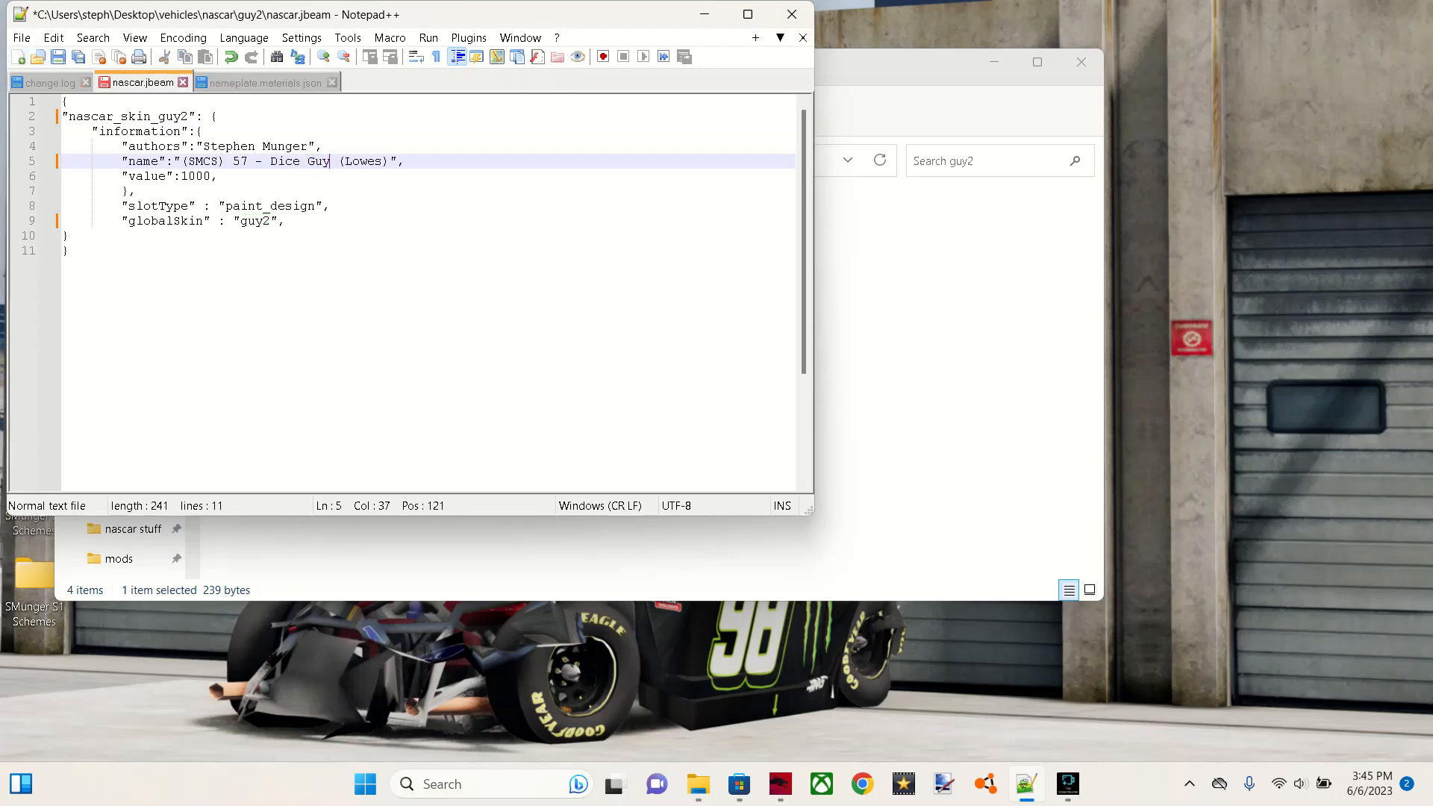
key(shift+Right)
key(shift+Right)
key(shift+Right)
key(shift+Right)
key(shift+Right)
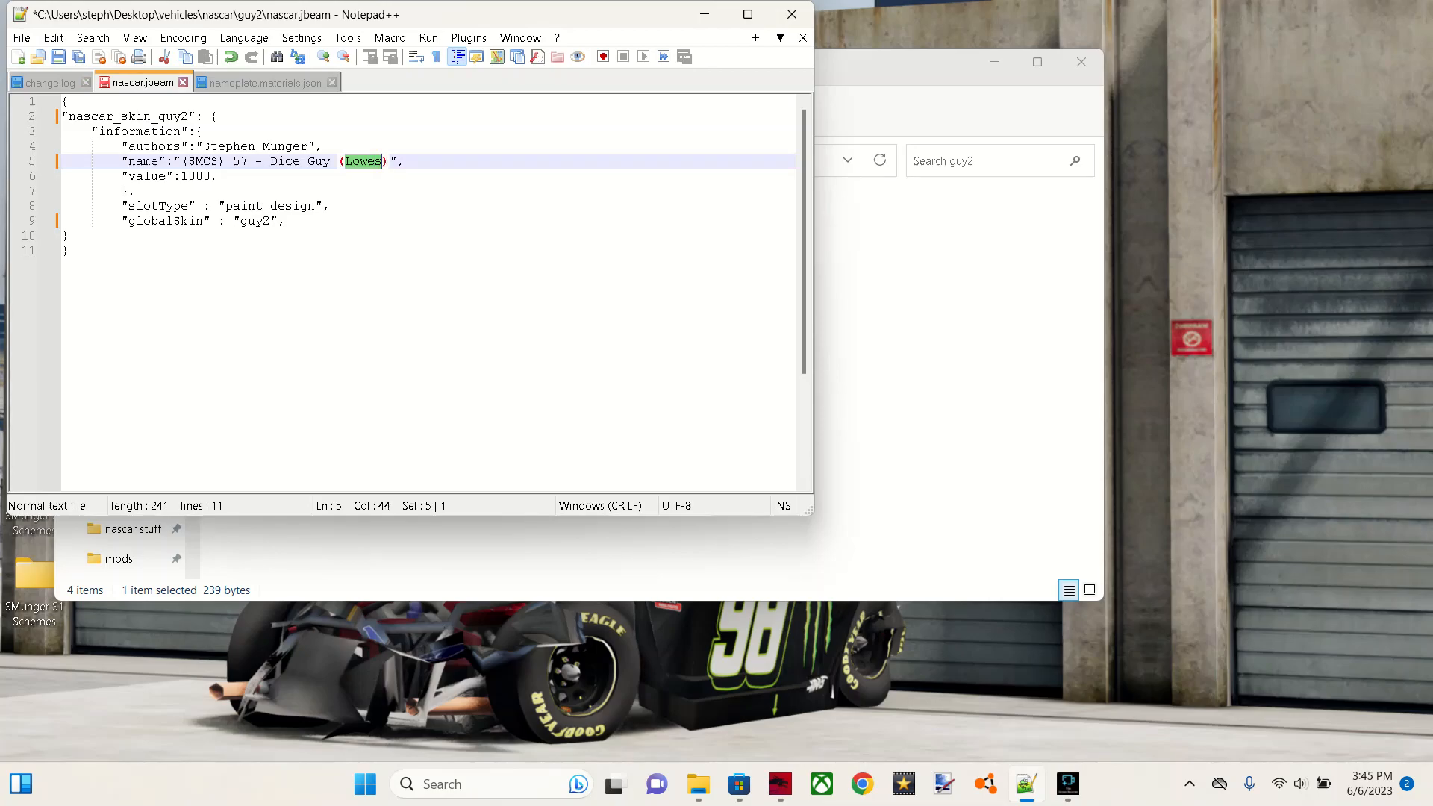
text(Kobalt)
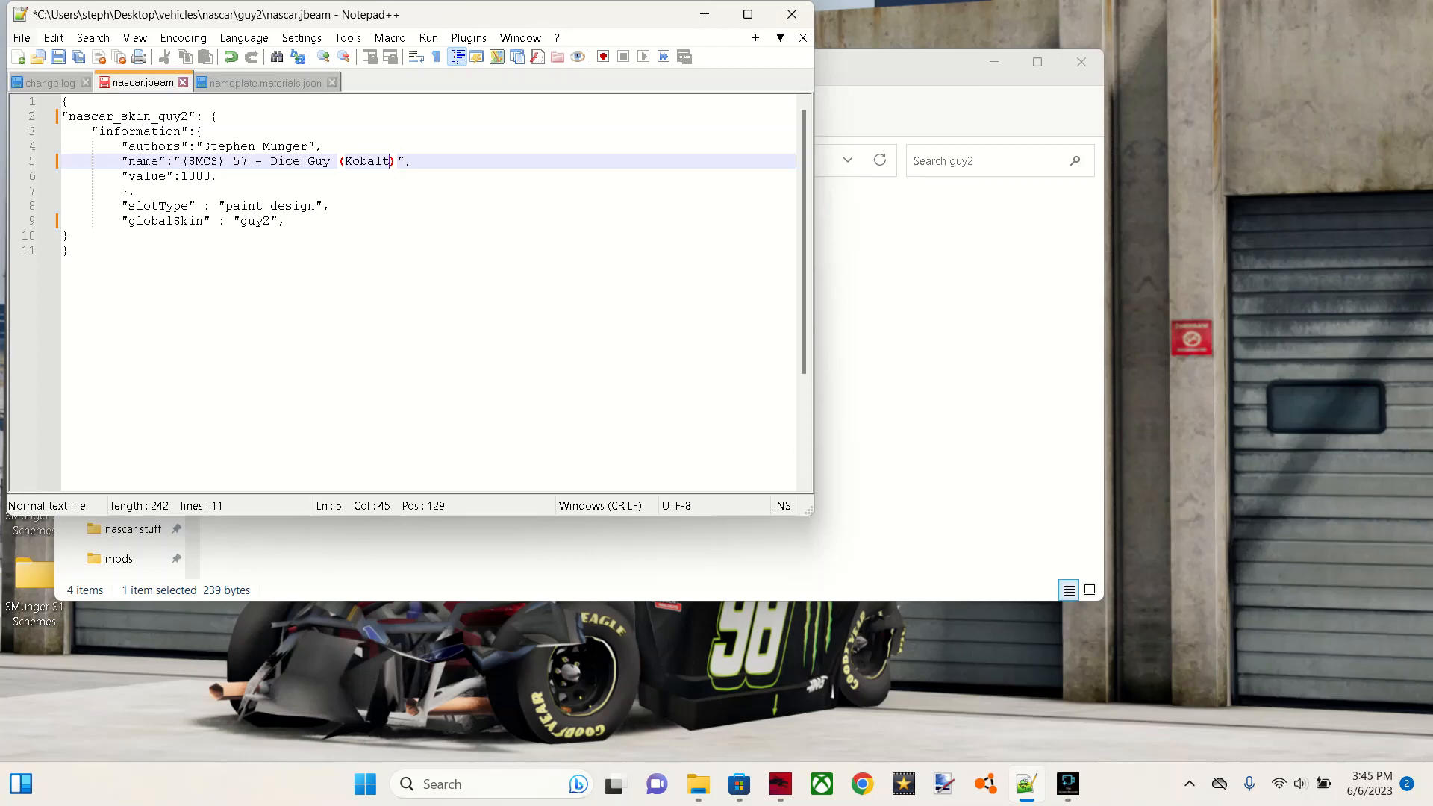
click(22, 37)
click(34, 177)
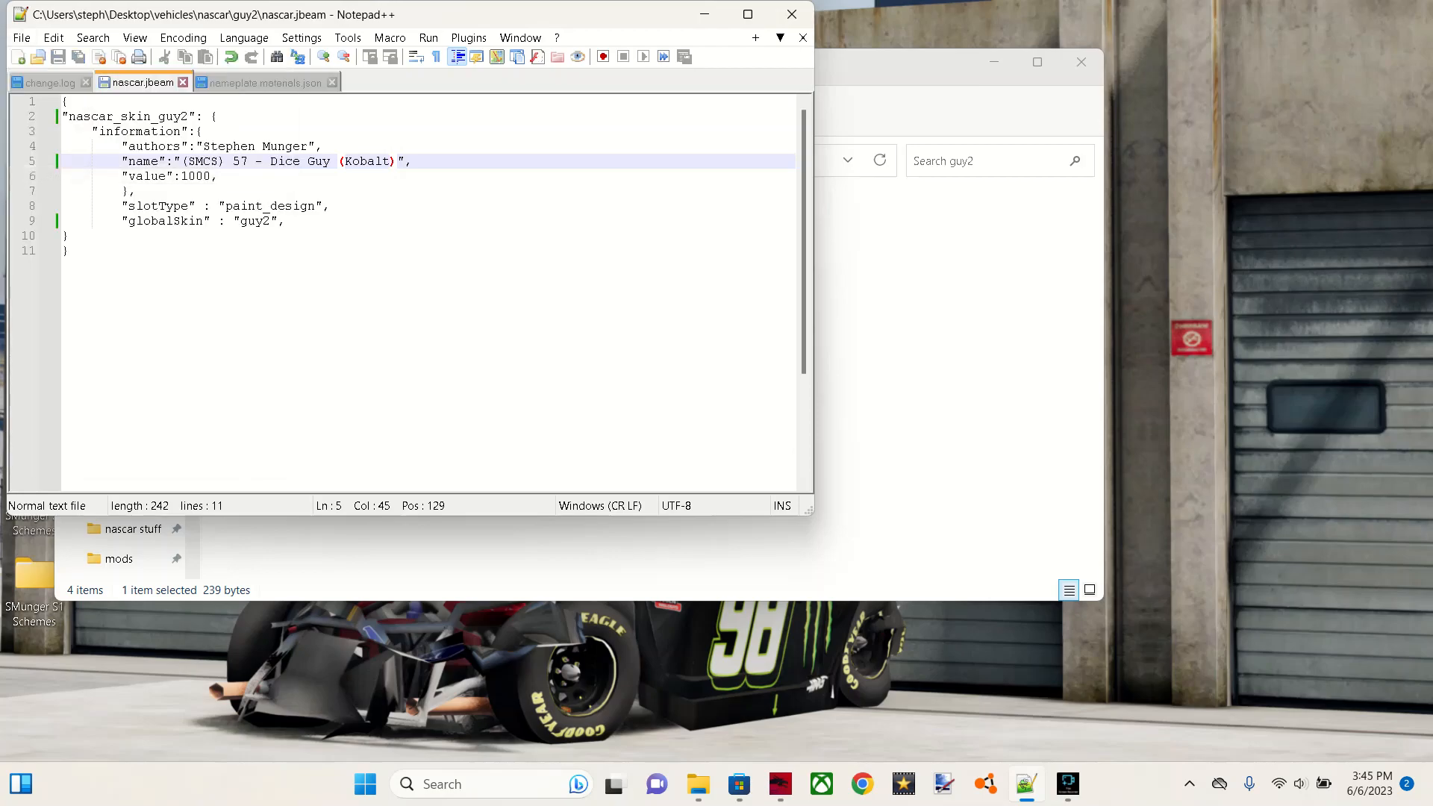
click(792, 15)
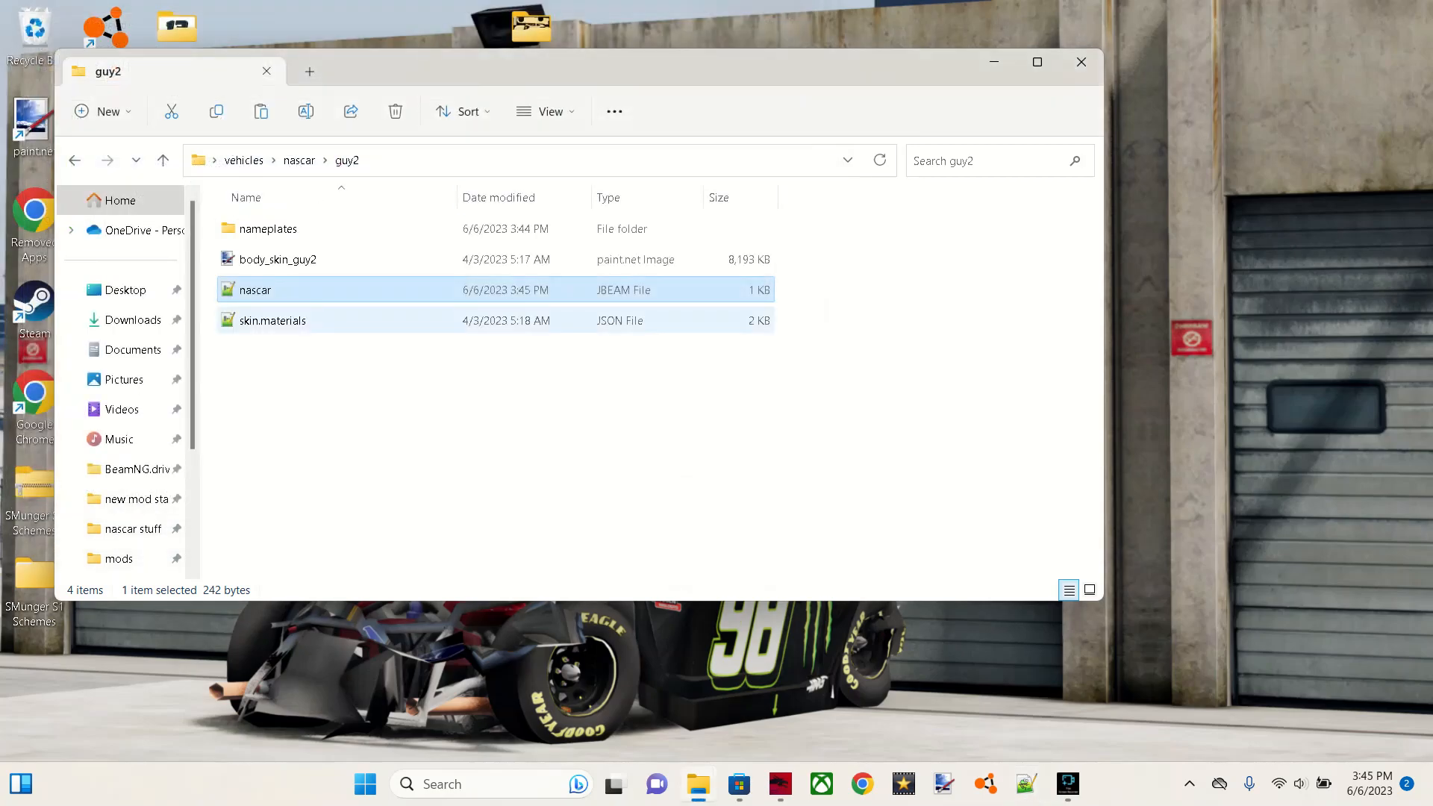
Step: Replace every occurrence of guy with guy2 in skin.materials.json from the guy2 folder, and save and close the file
double_click(273, 321)
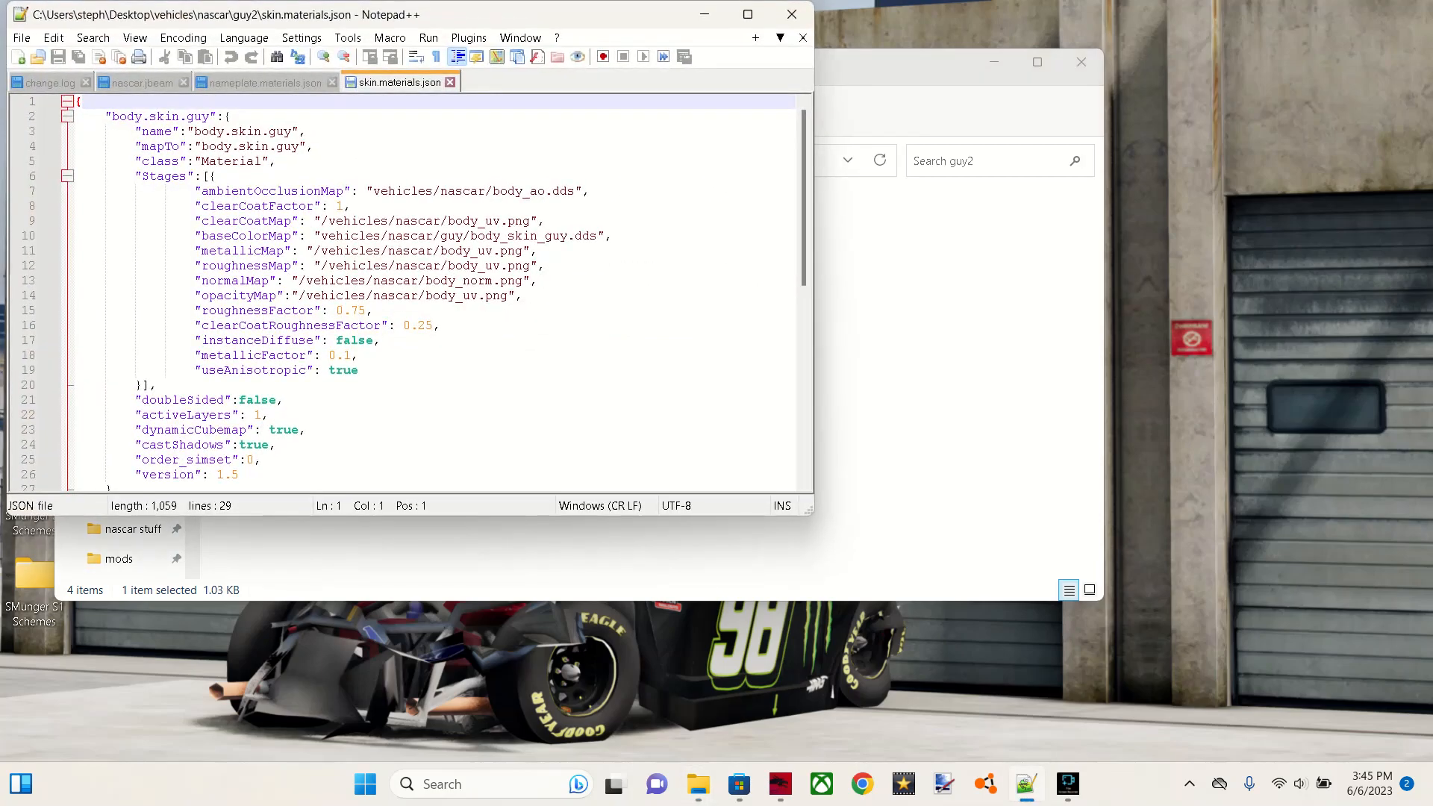
drag(187, 117, 210, 117)
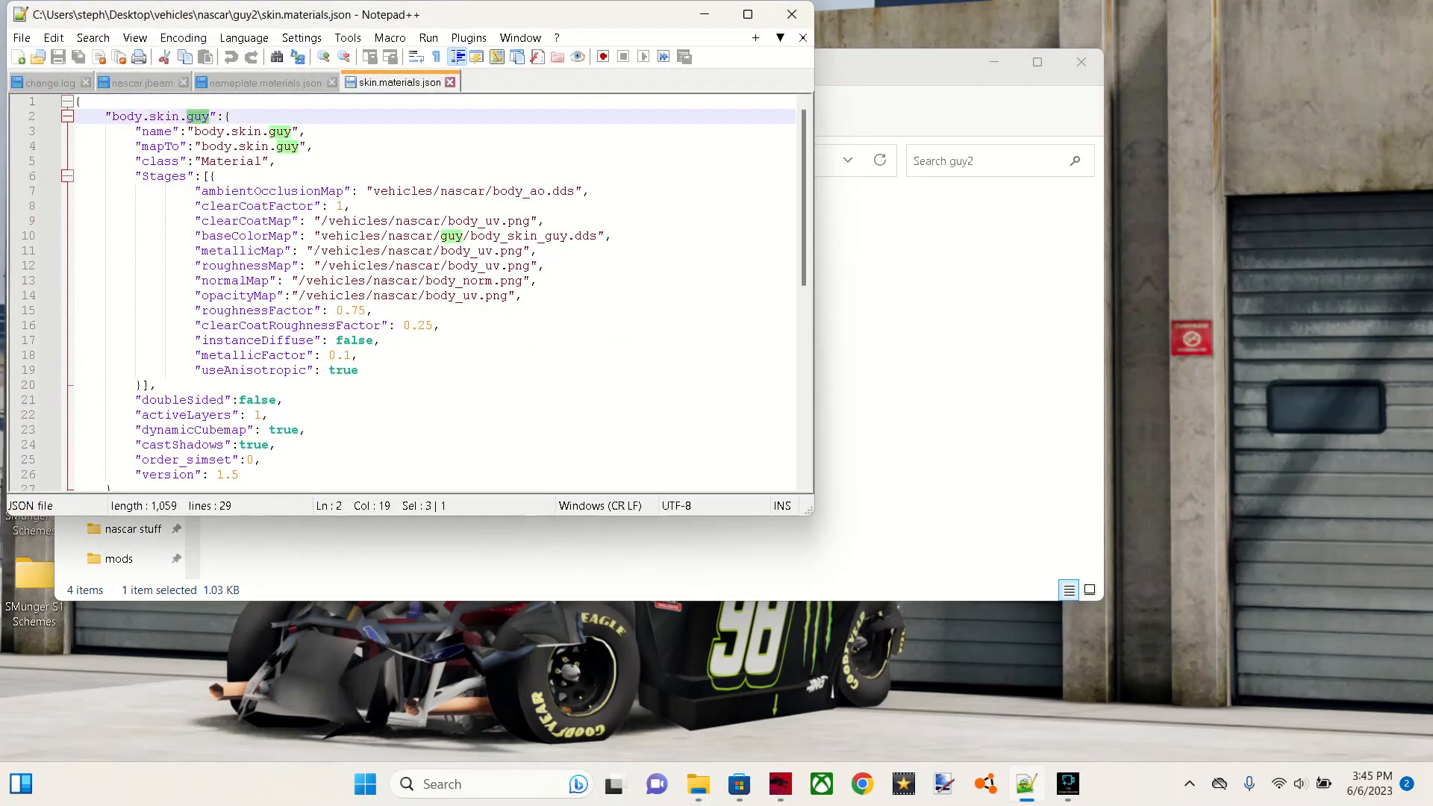
click(93, 37)
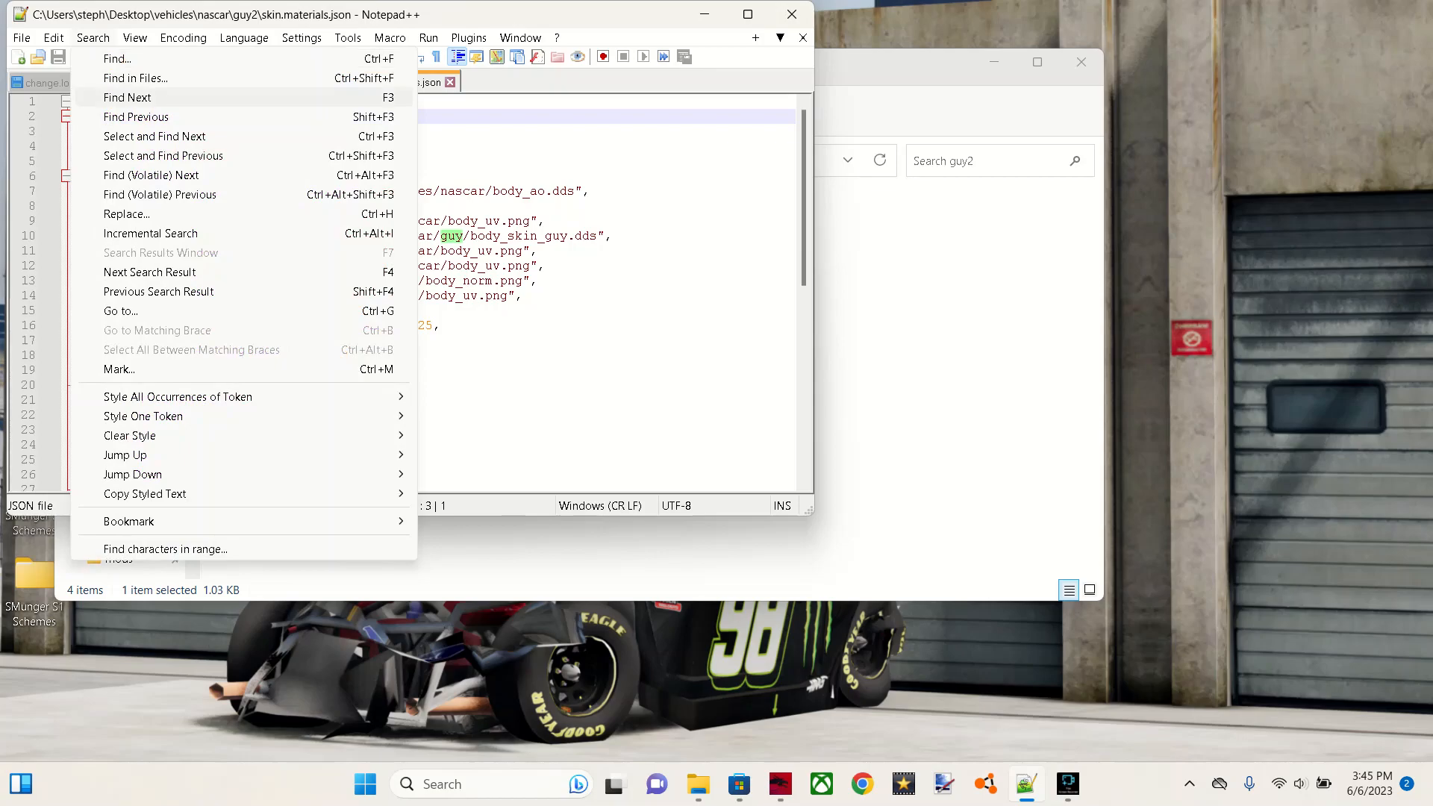
click(127, 214)
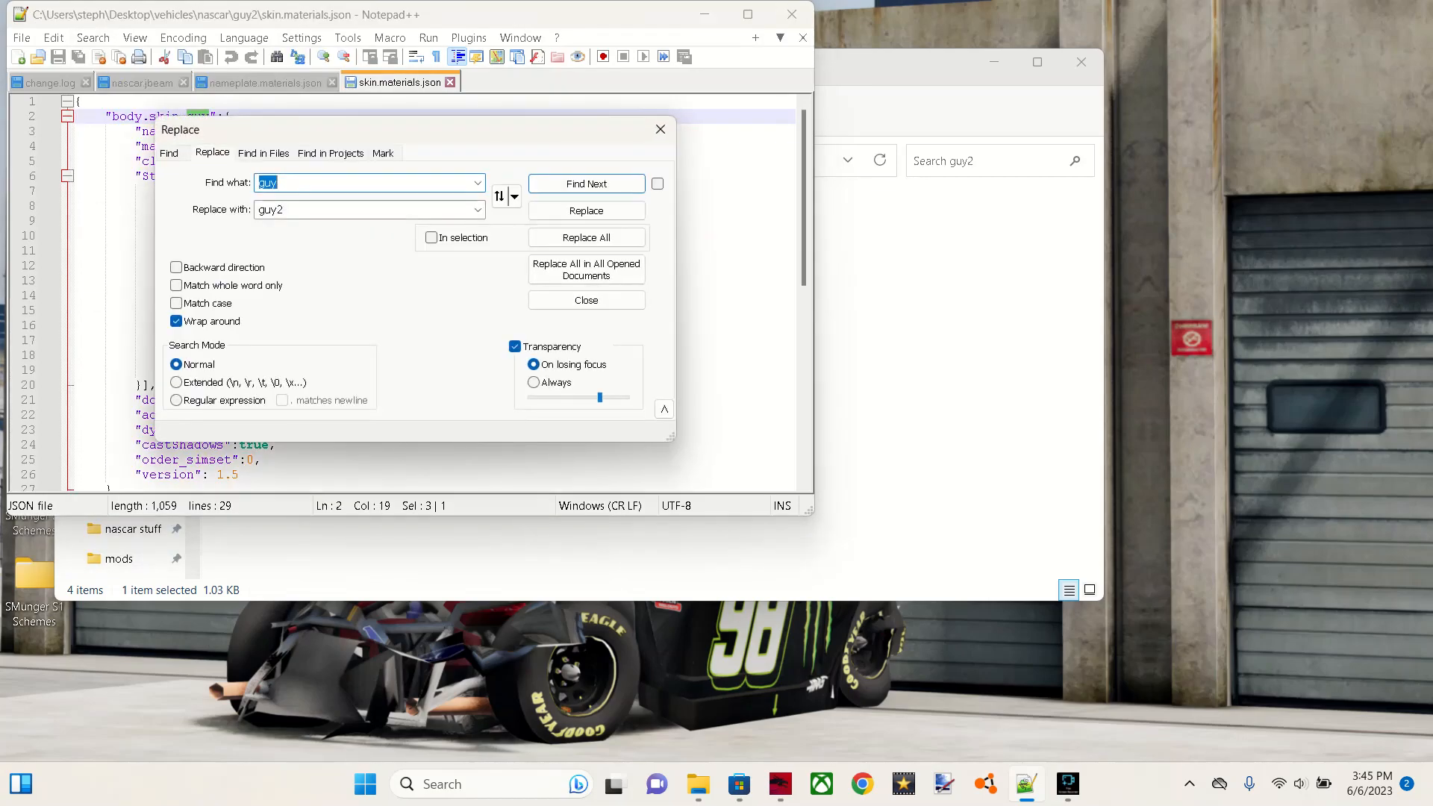
click(586, 237)
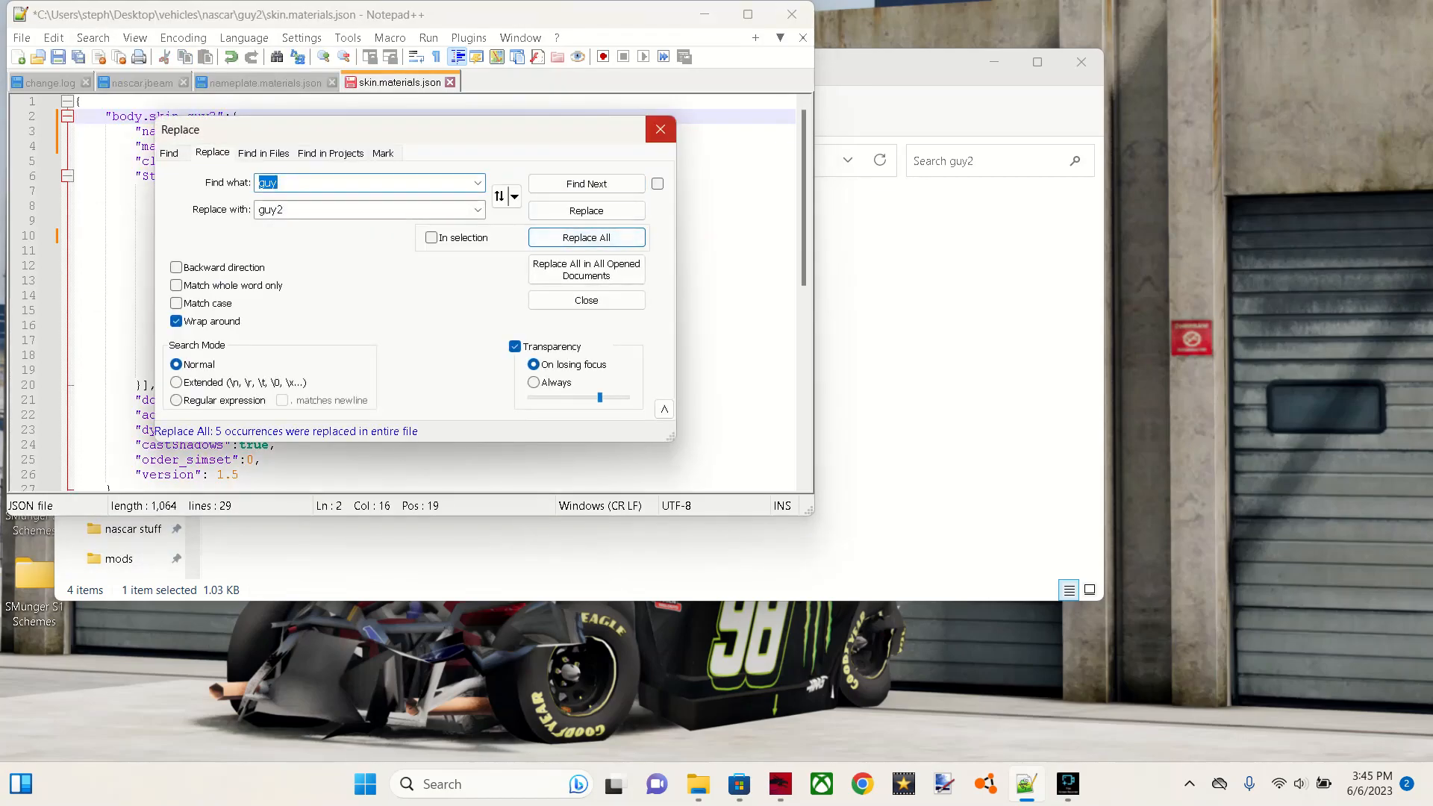
click(661, 129)
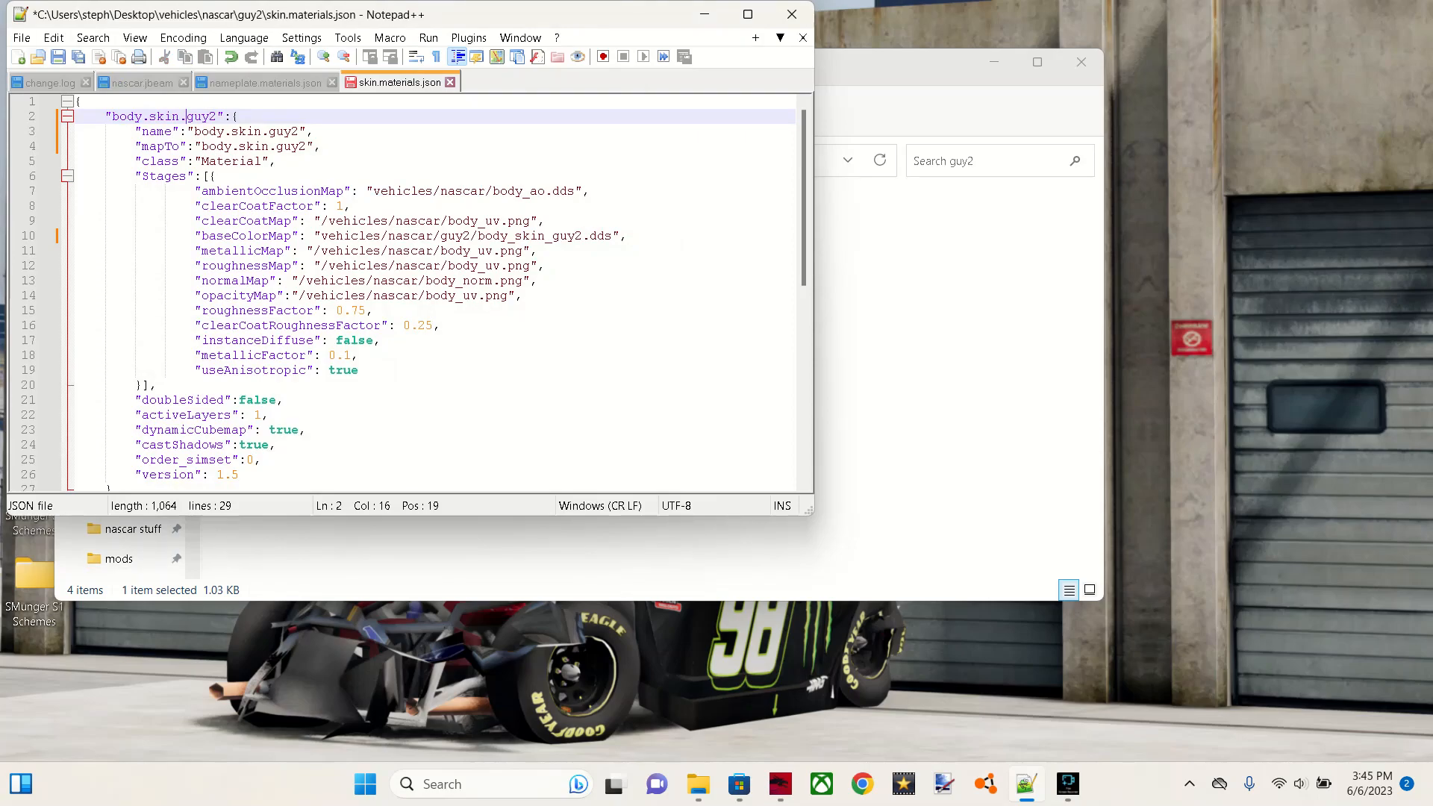
click(22, 37)
click(45, 174)
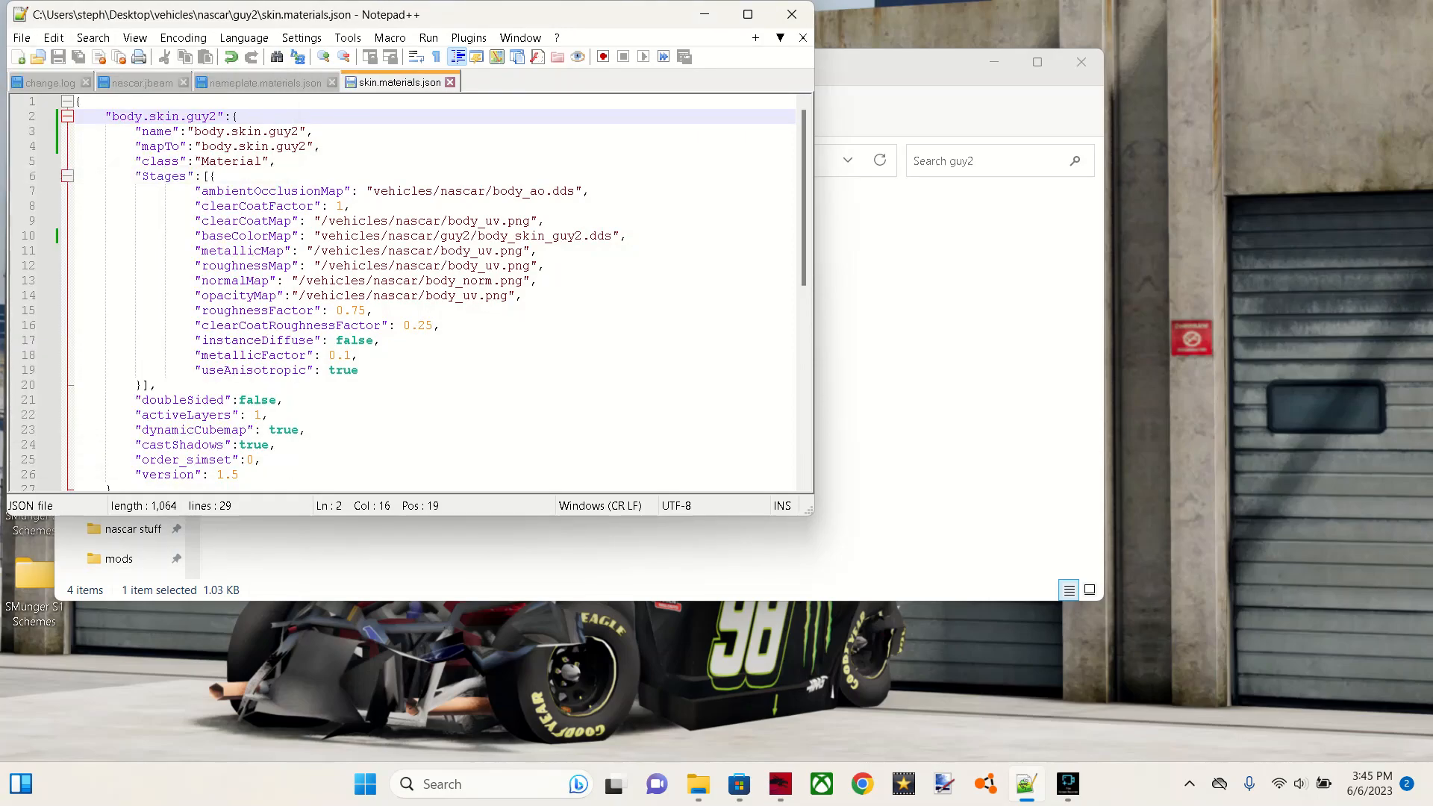
click(792, 14)
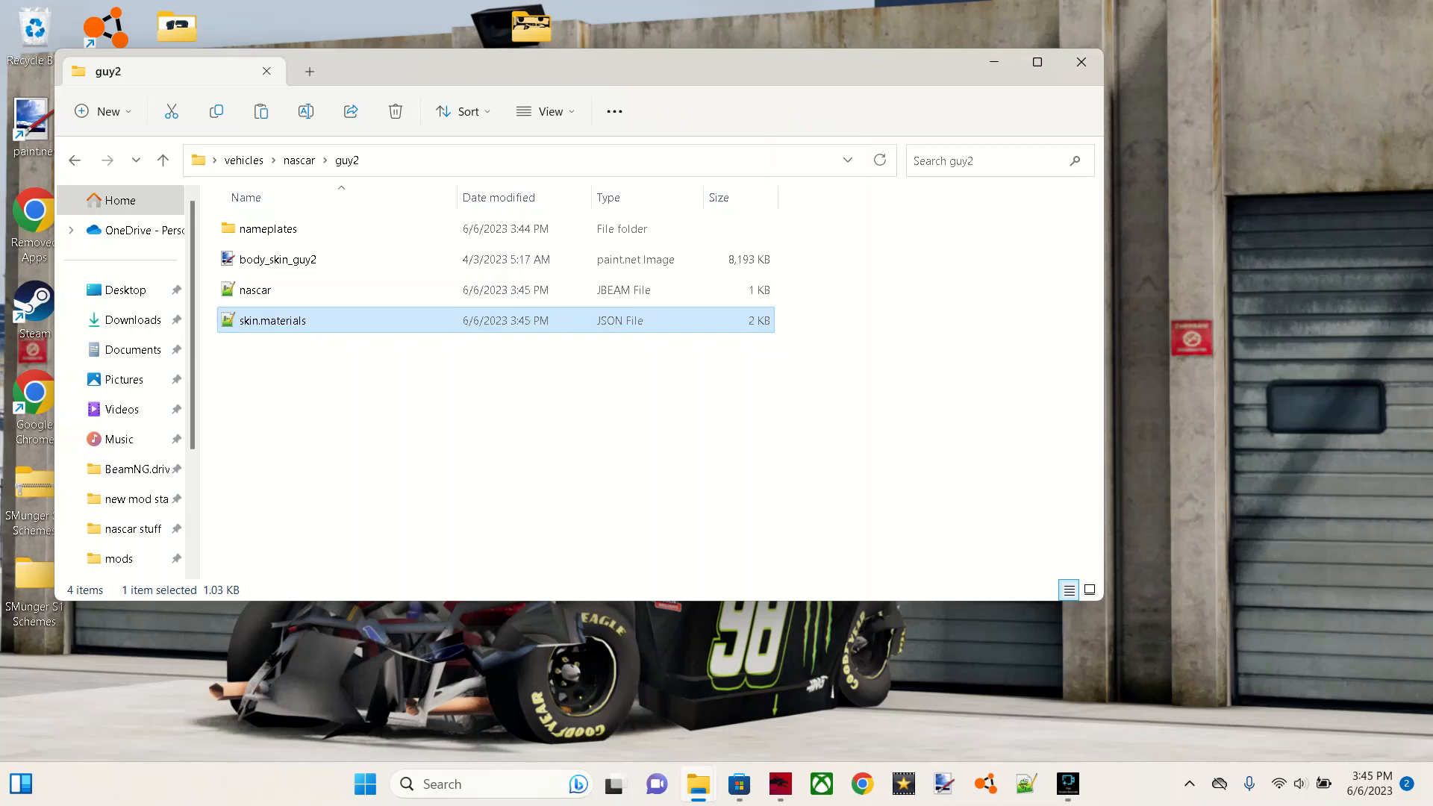
Step: Open body_skin_guy2 in paint.net and import the second 2020-2021 template image from Documents > new mod starter pack as a new layer
double_click(278, 259)
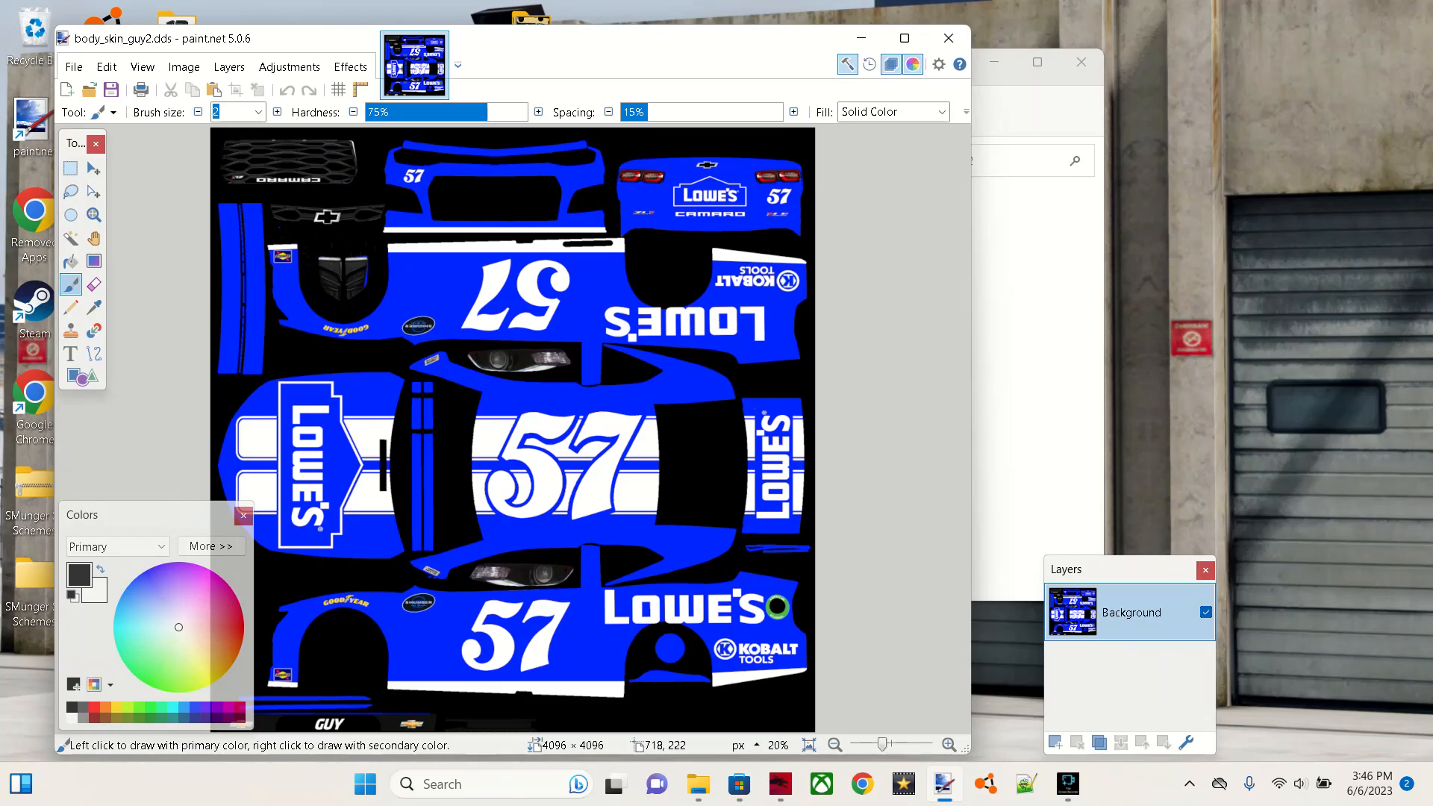
click(229, 66)
click(282, 208)
click(139, 294)
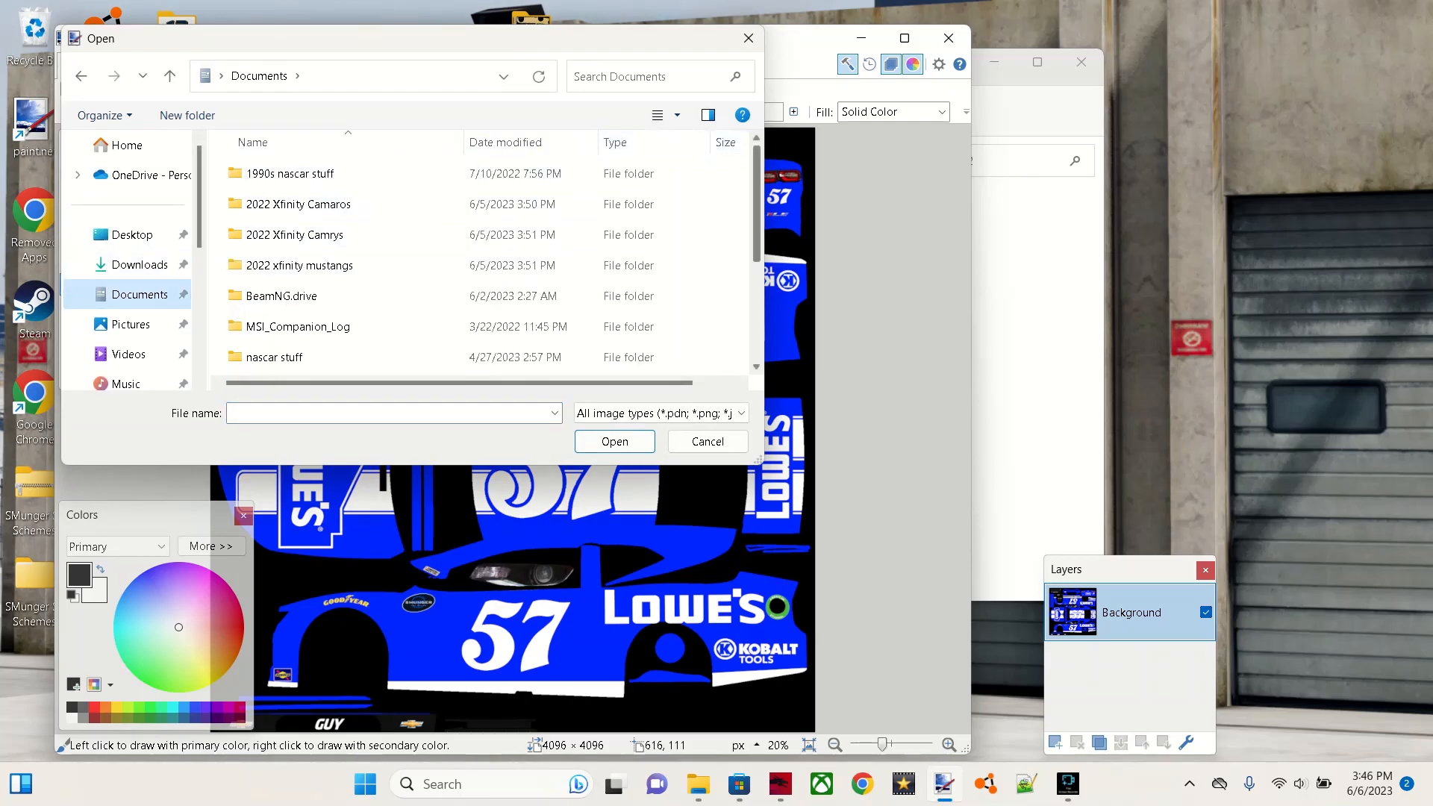
scroll(755, 246, down, 2)
scroll(478, 254, down, 1)
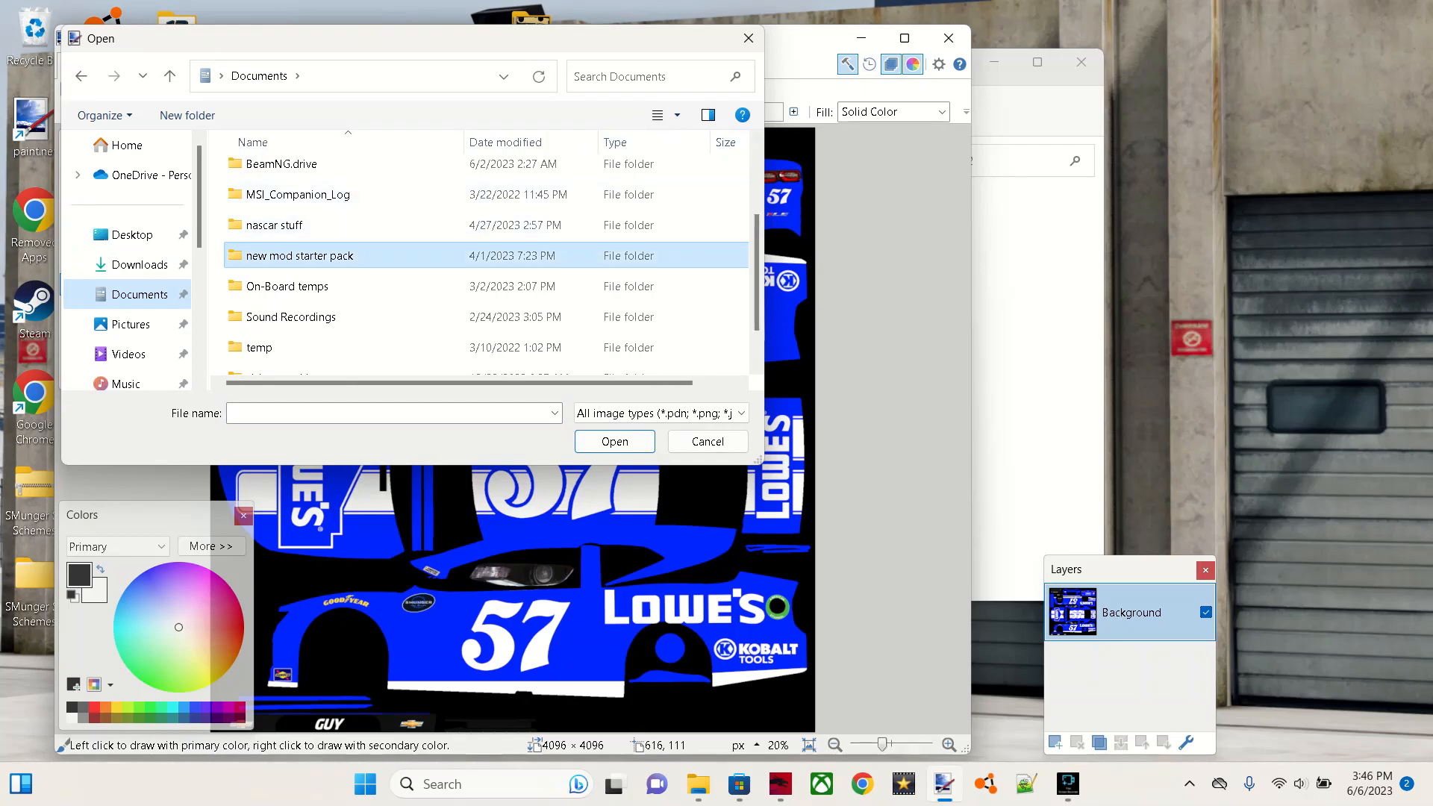
double_click(350, 256)
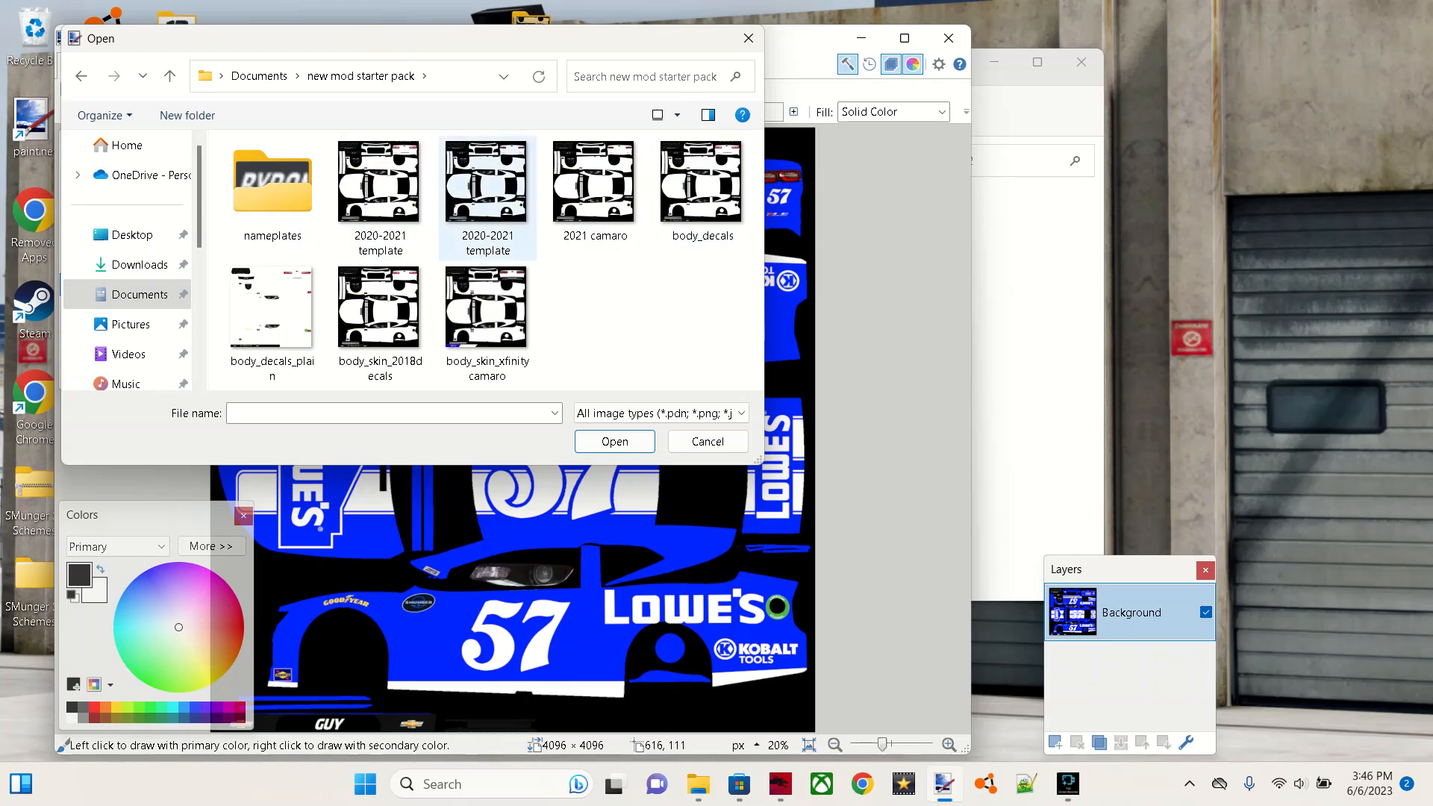
double_click(505, 213)
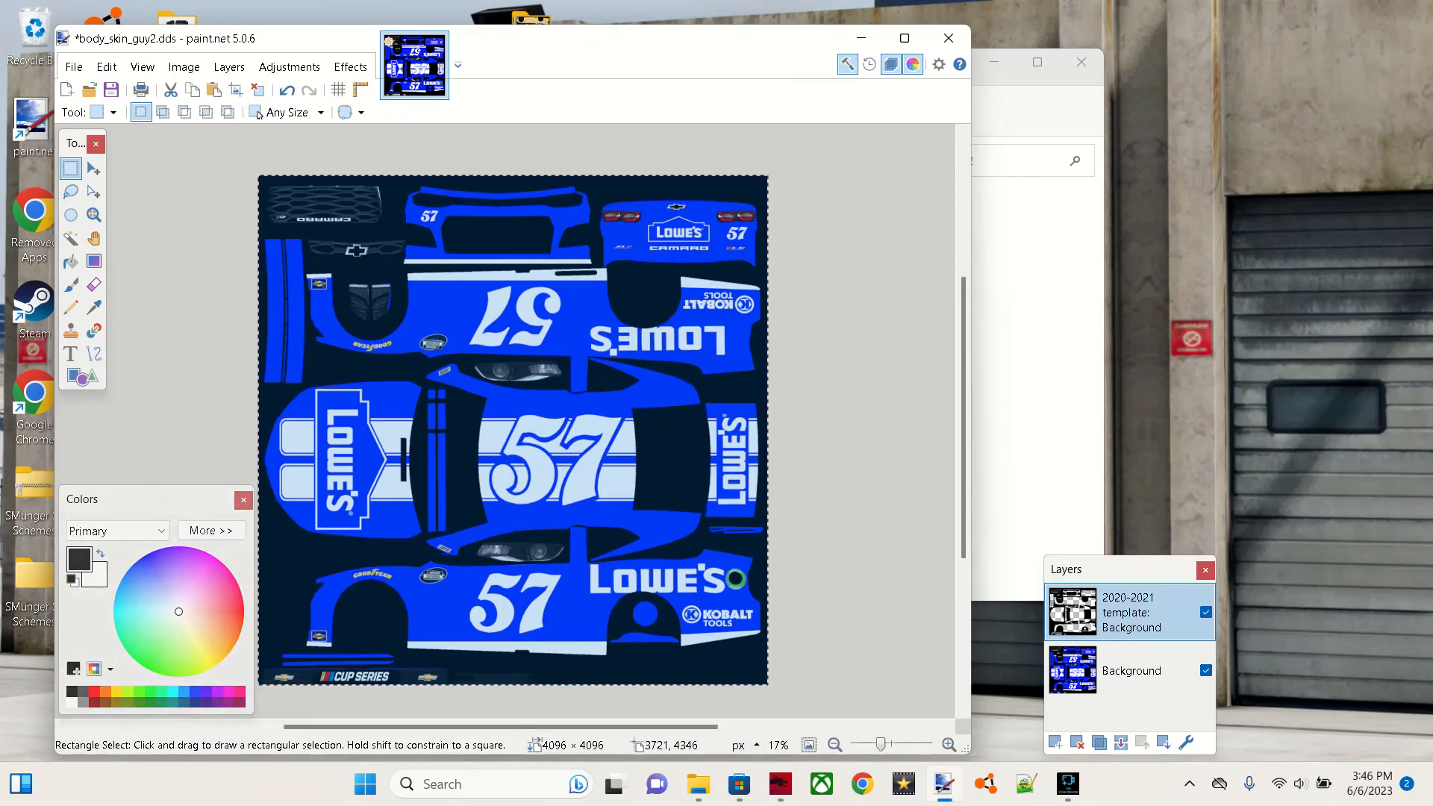
Step: Select a full-width strip about 4096 × 123 pixels along the bottom edge of the texture, covering the CUP SERIES banner
click(949, 745)
click(948, 745)
click(948, 745)
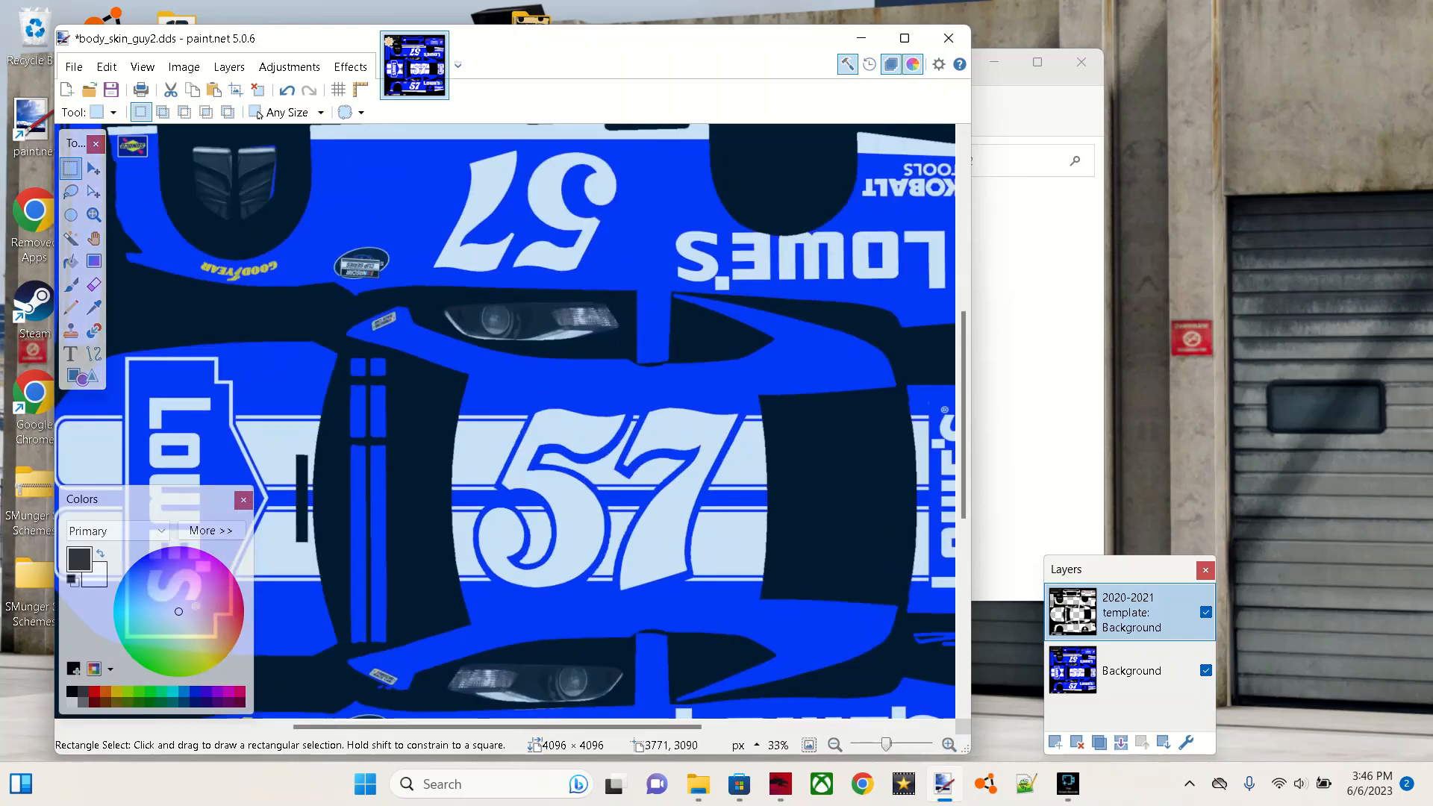
drag(963, 463, 963, 596)
drag(460, 726, 354, 726)
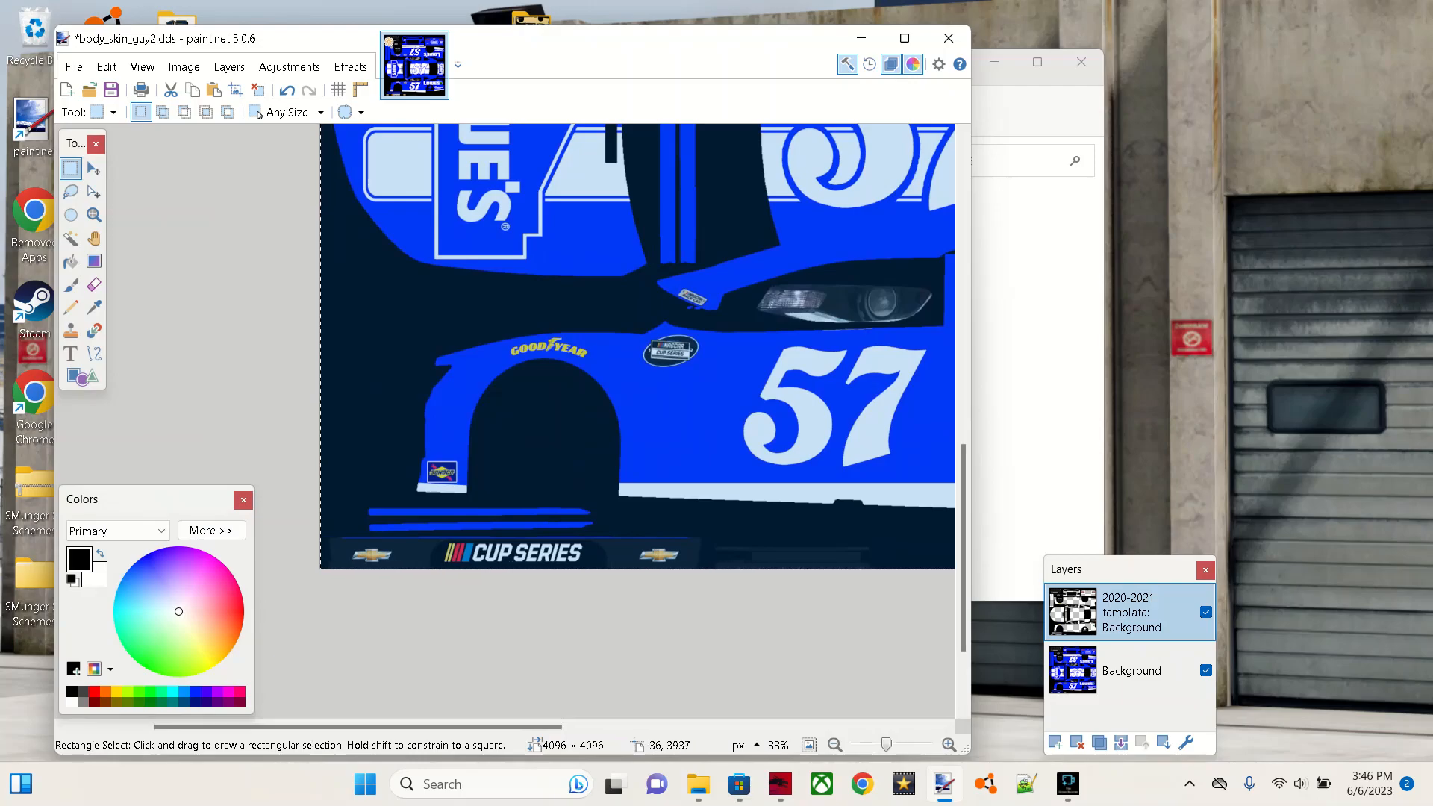
drag(313, 539, 1104, 651)
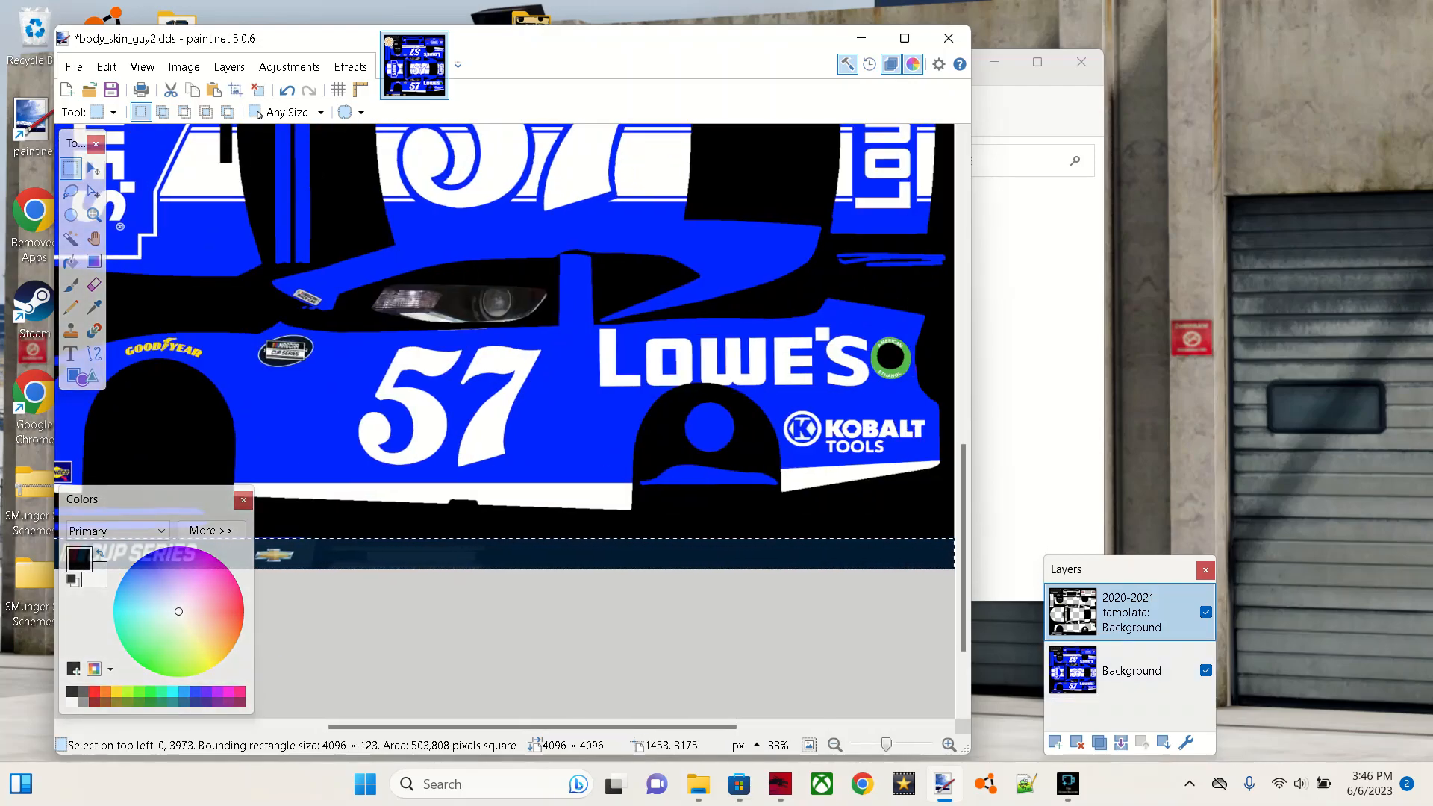
Step: Erase the selected bottom strip of the template layer with the Eraser at brush size 350 and 100% hardness, and clear the selection
click(94, 284)
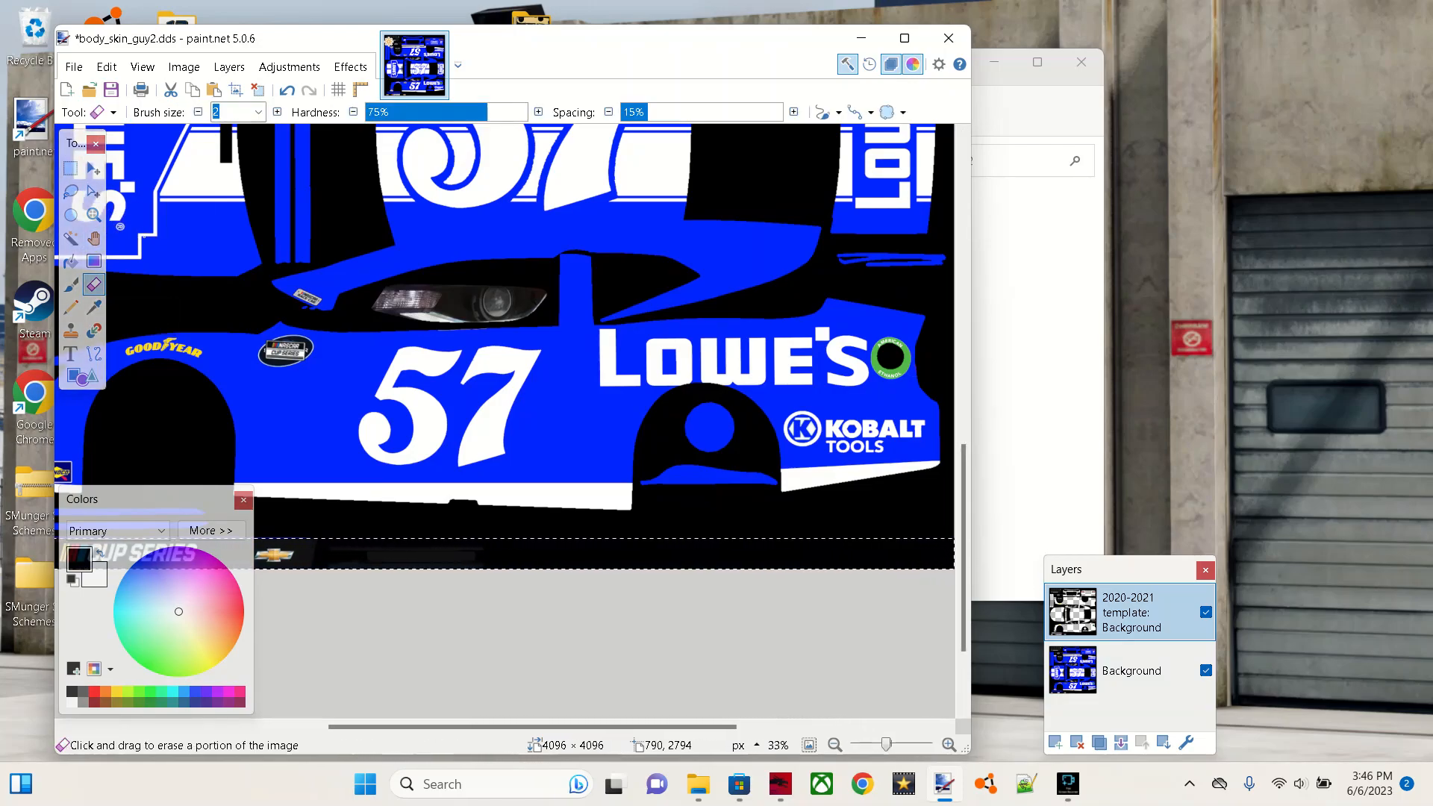
click(259, 112)
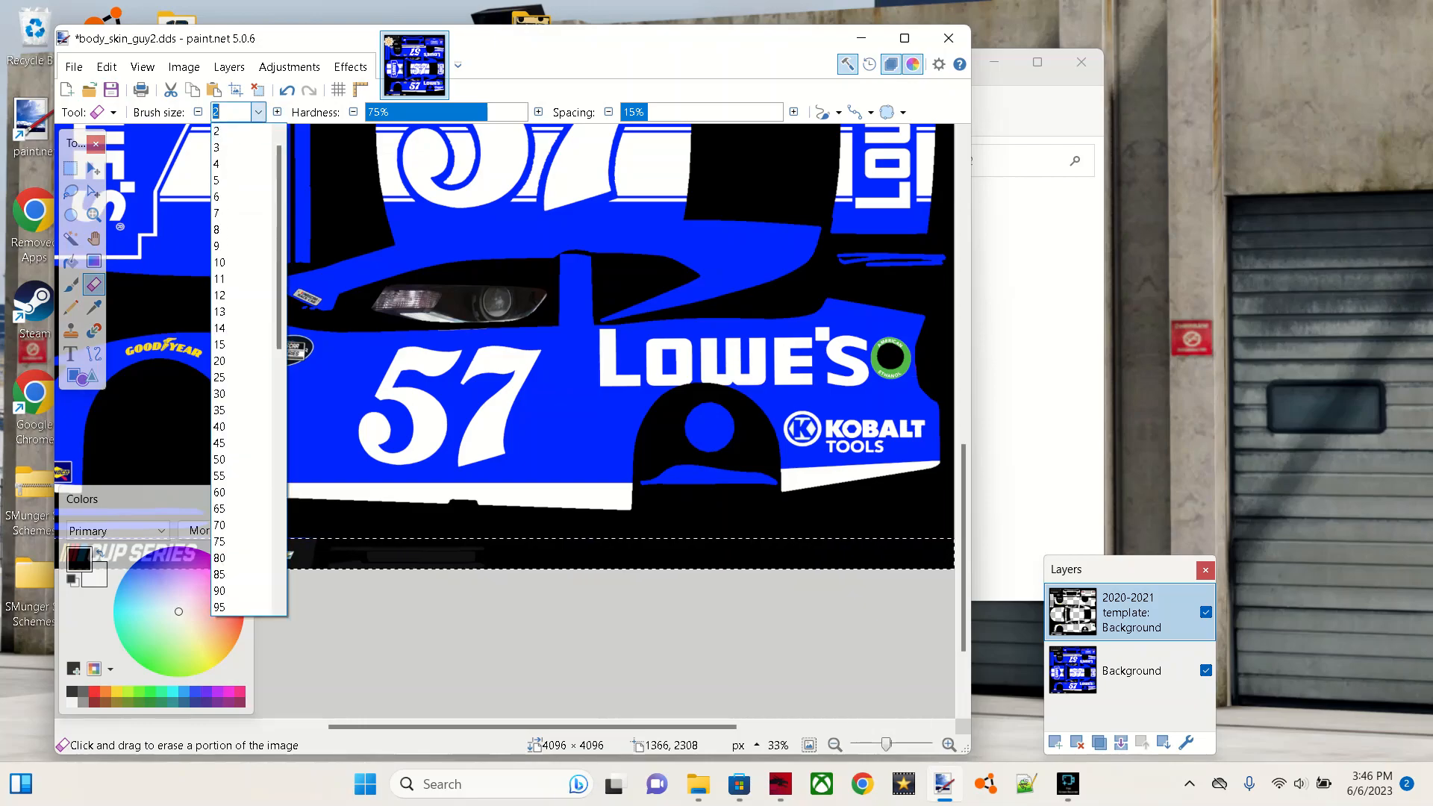
click(219, 590)
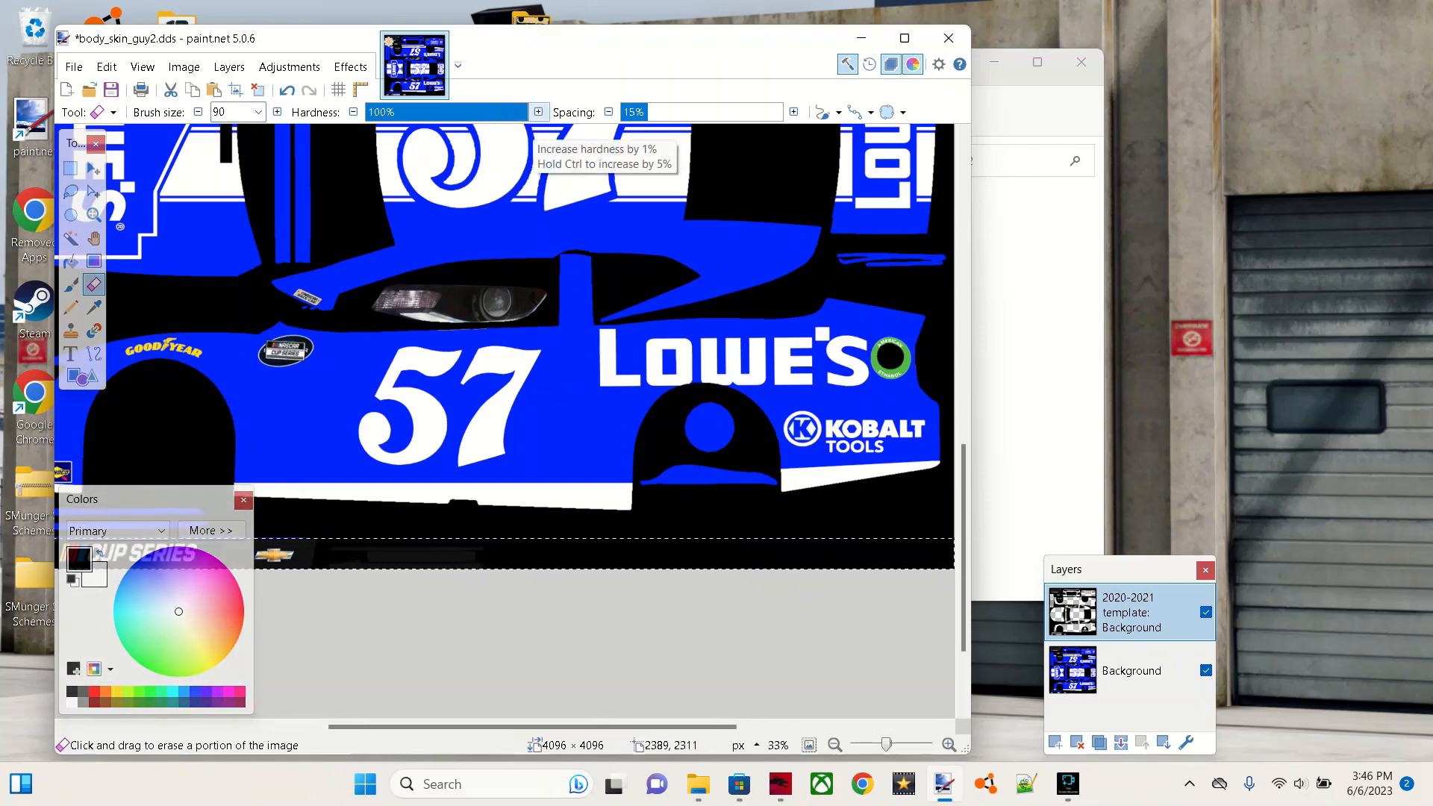
drag(366, 728, 213, 727)
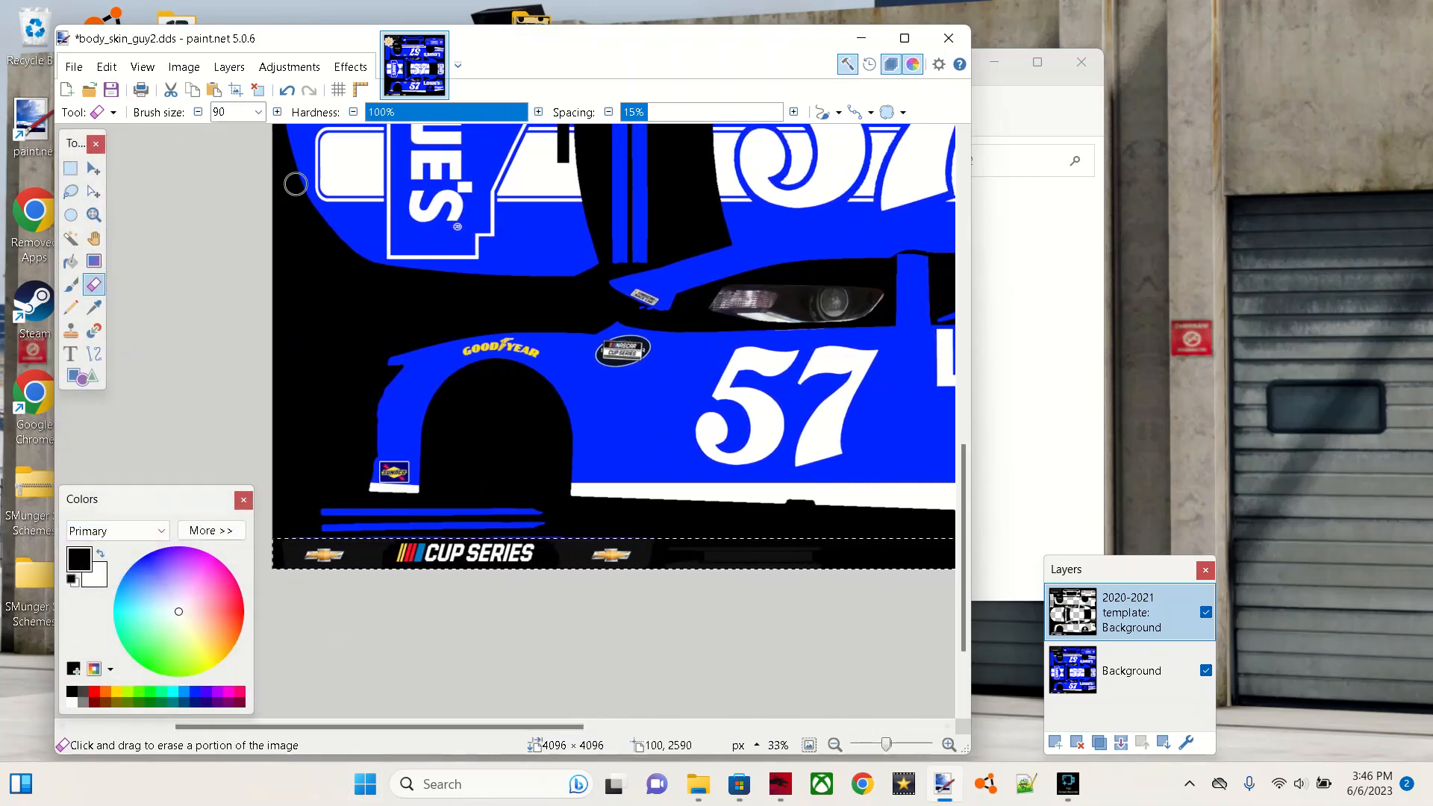
click(258, 112)
click(224, 329)
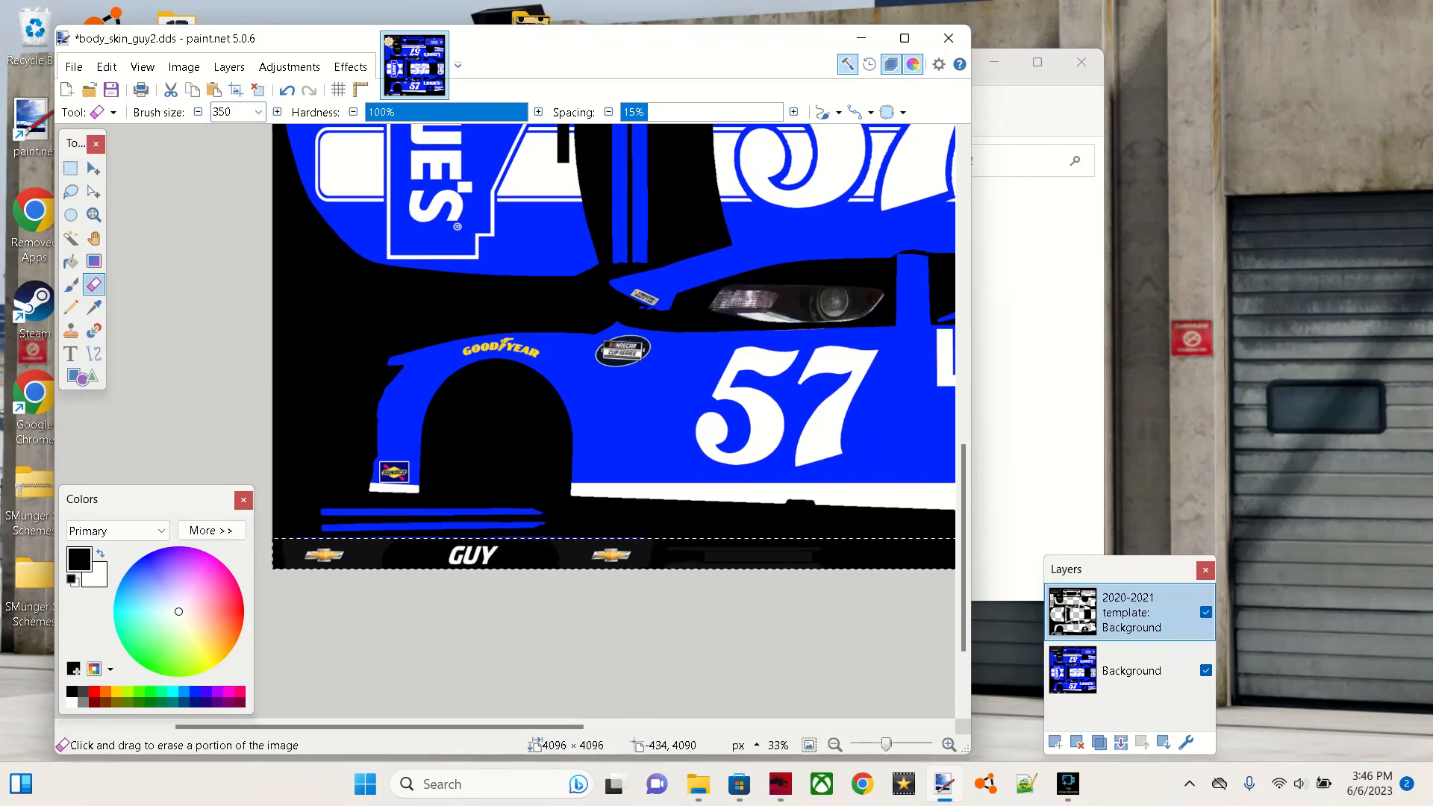
drag(865, 554, 1000, 559)
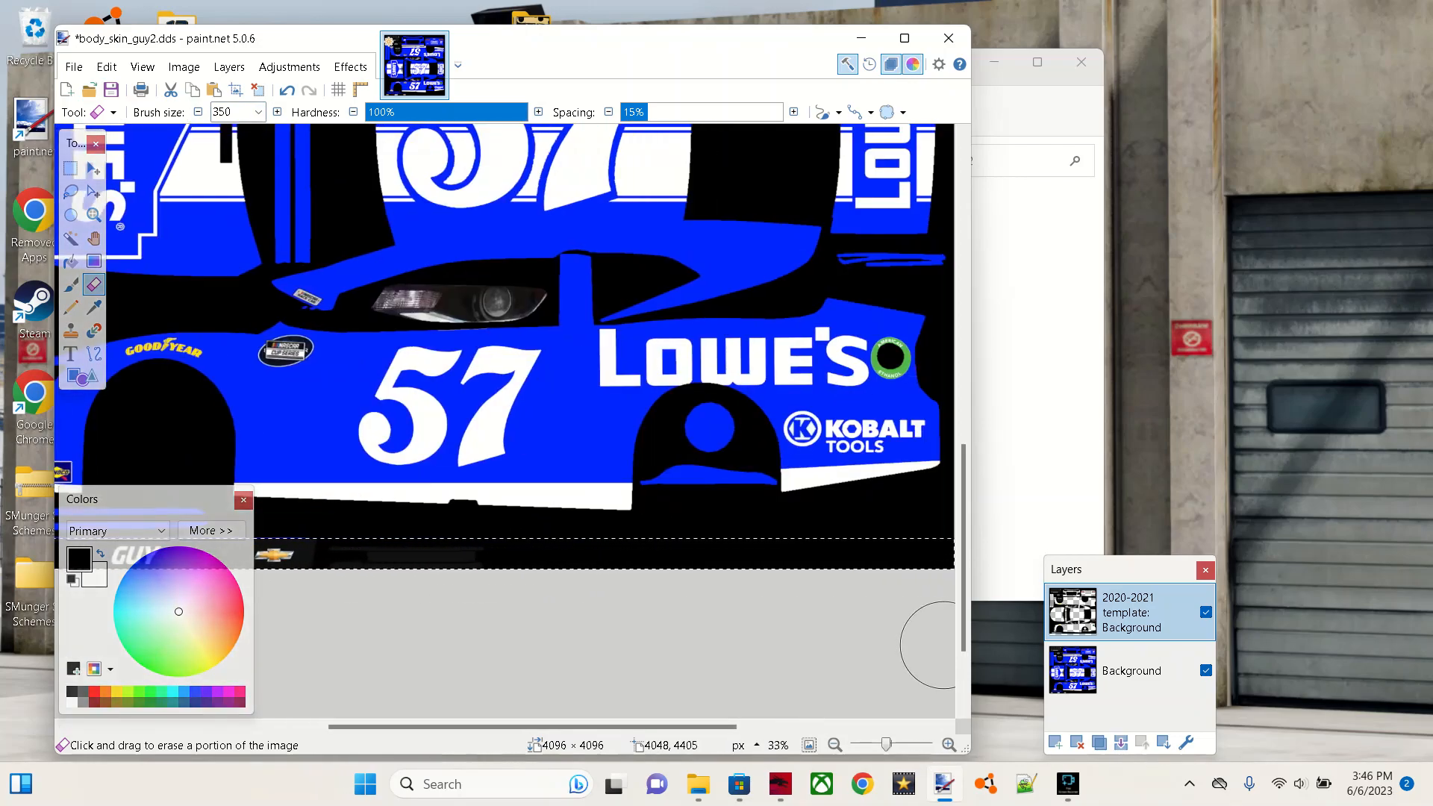
click(70, 168)
key(ctrl+d)
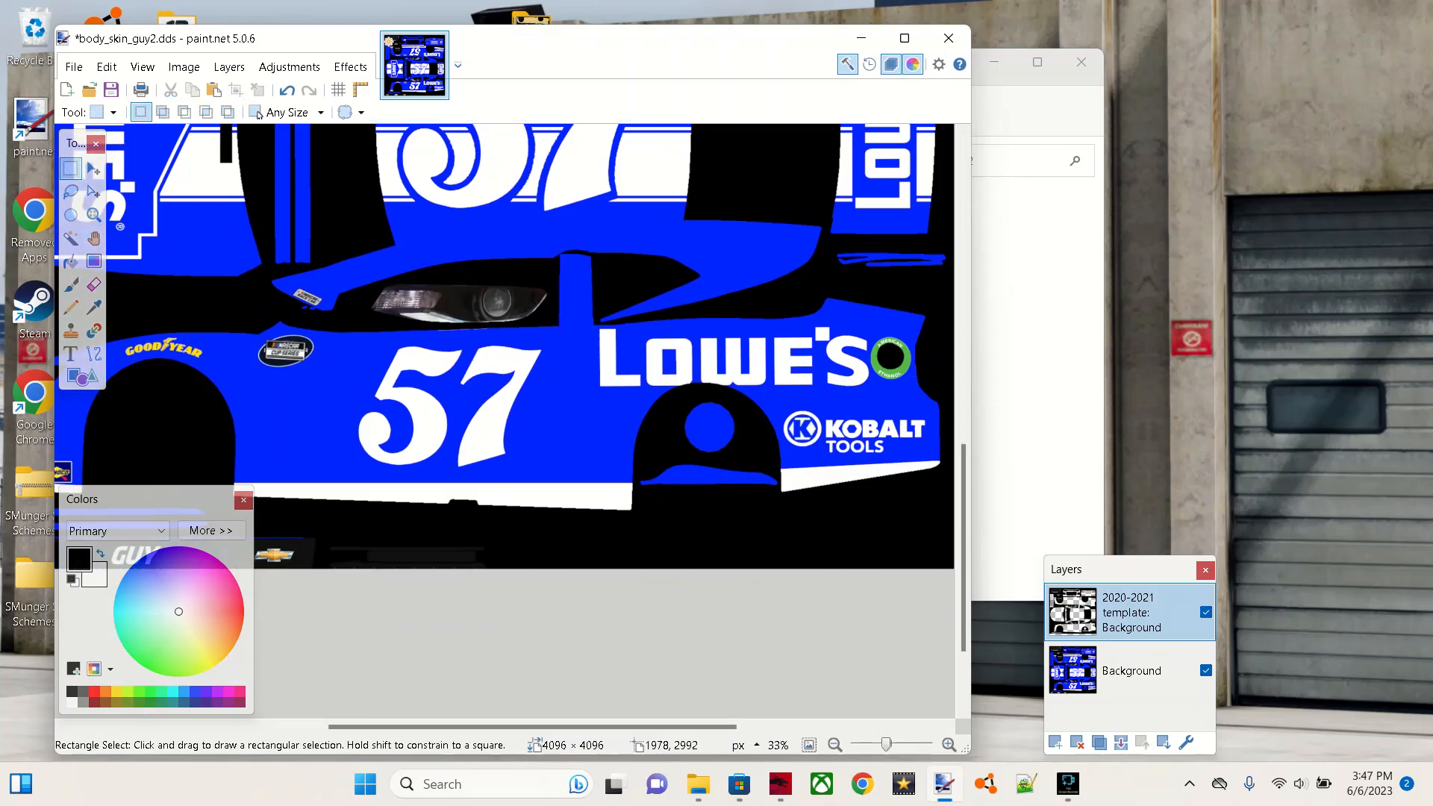
Step: Search Google Images in Chrome for "2012 johnson kobalt scheme" and open the first black #48 Kobalt car picture as reference
key(ctrl+minus)
key(ctrl+minus)
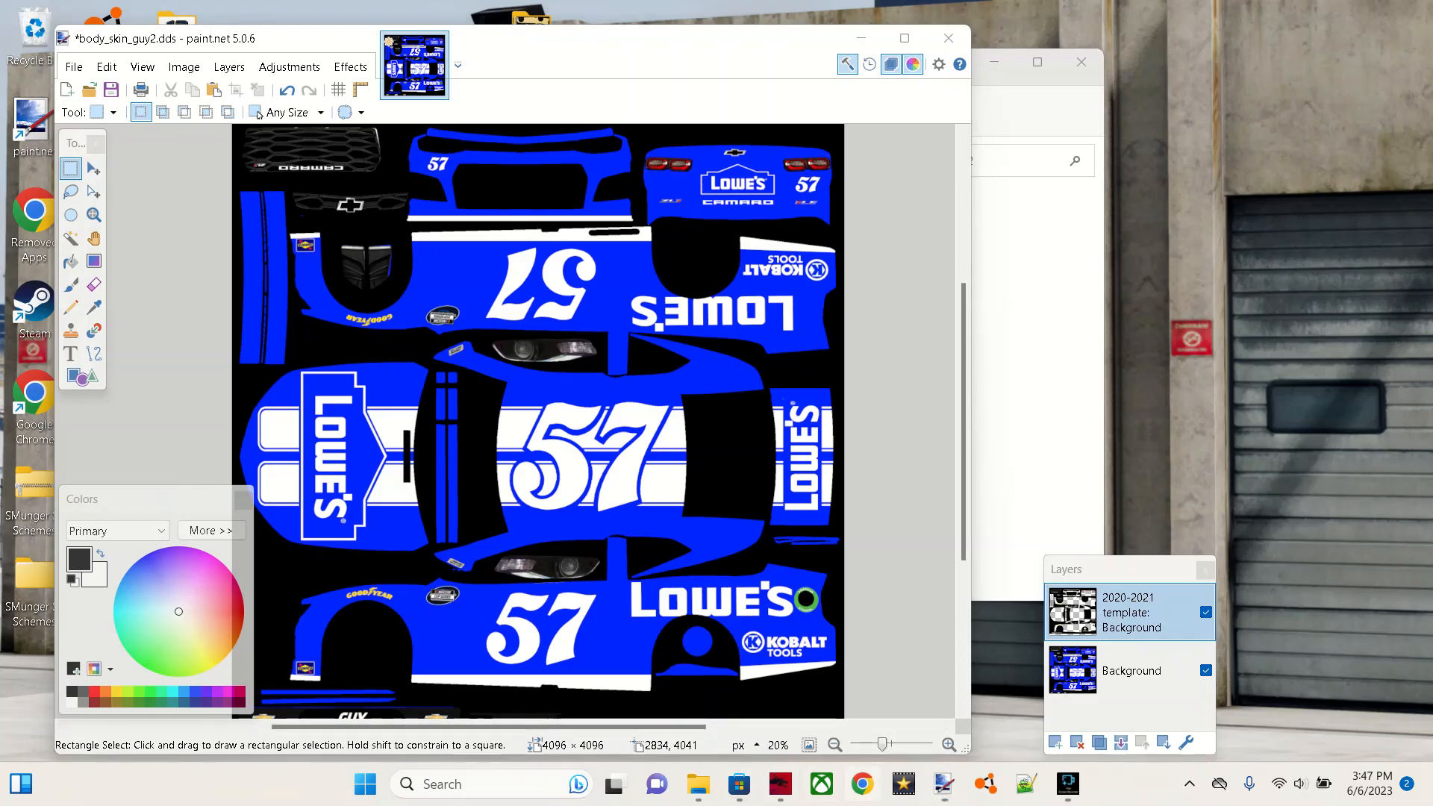
click(863, 784)
text(2012)
key(Return)
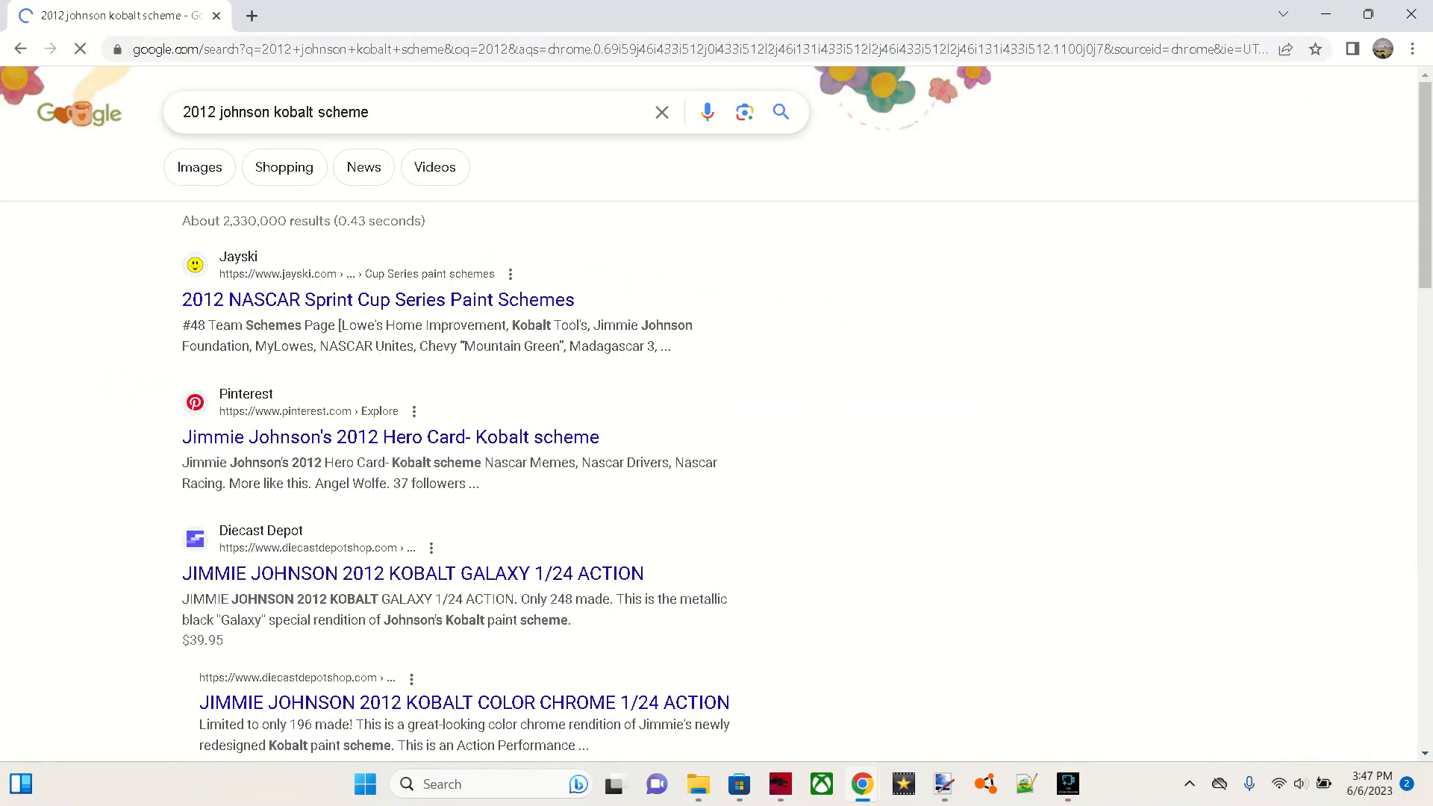
click(200, 165)
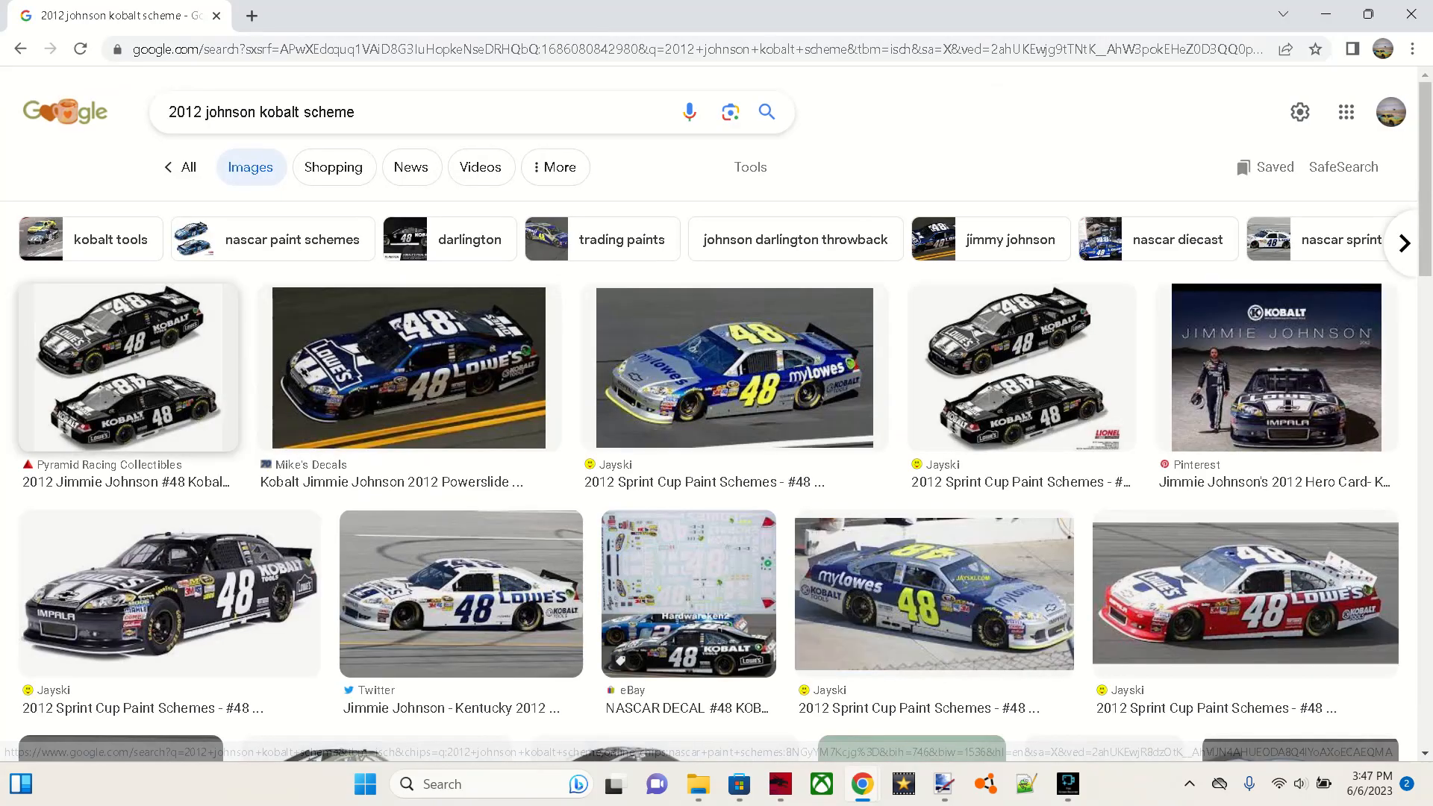
click(112, 366)
scroll(404, 411, down, 2)
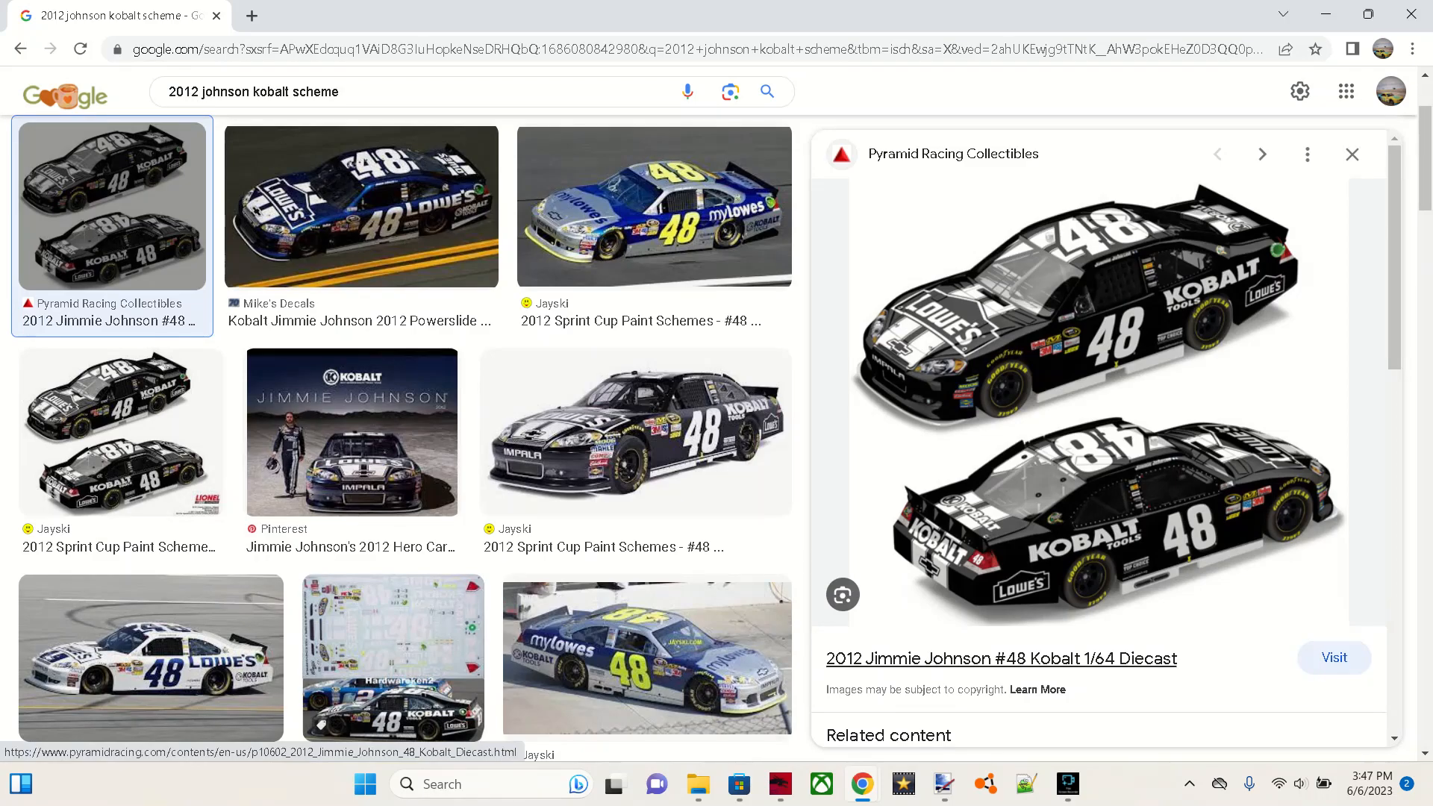
Step: Back in paint.net, brush blue over the Lowe's and Kobalt Tools logos on both car sides of the Background layer at size 350
click(945, 784)
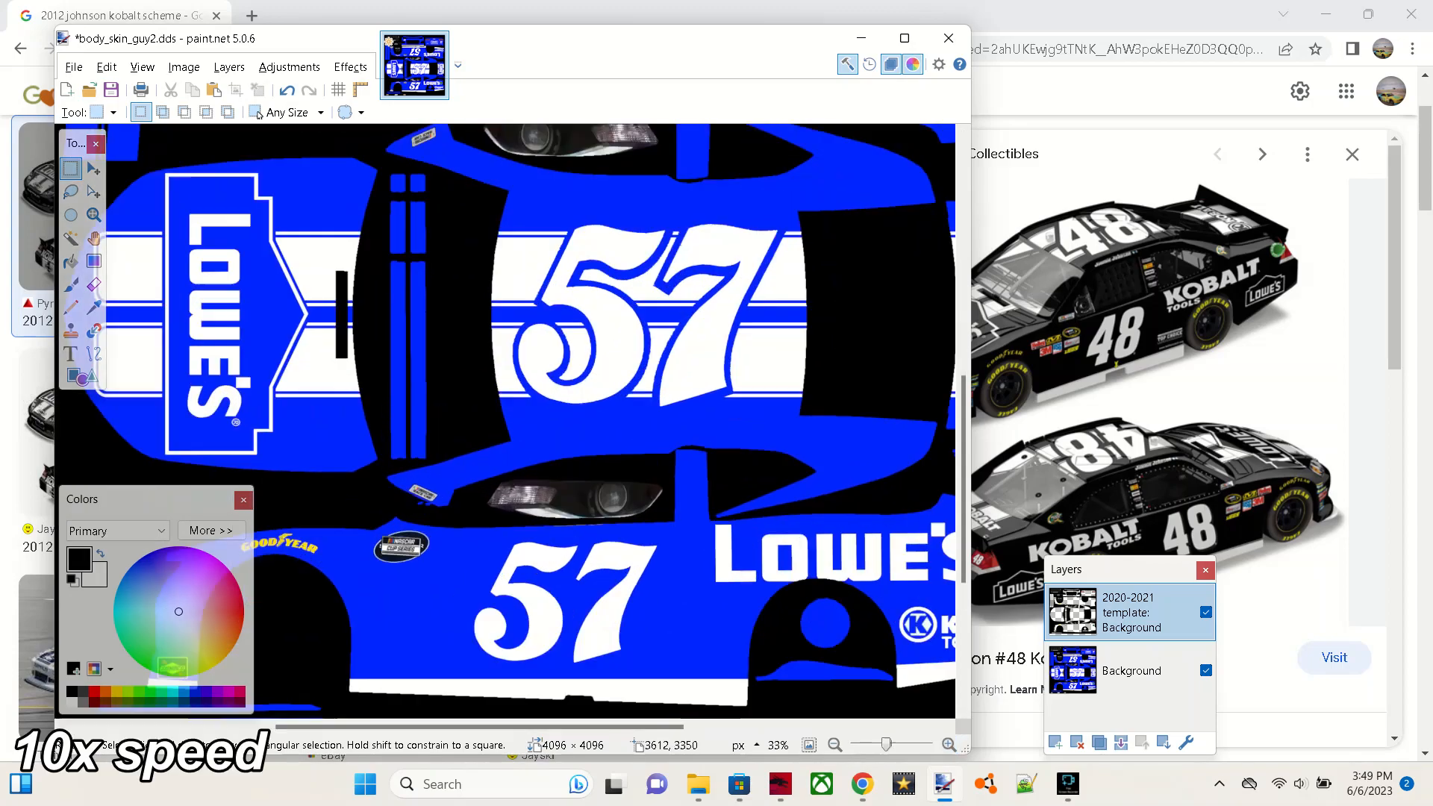
click(1131, 670)
key(b)
drag(724, 569, 907, 558)
scroll(821, 560, right, 2)
drag(888, 579, 796, 602)
scroll(797, 602, up, 4)
drag(911, 261, 747, 336)
scroll(511, 349, left, 5)
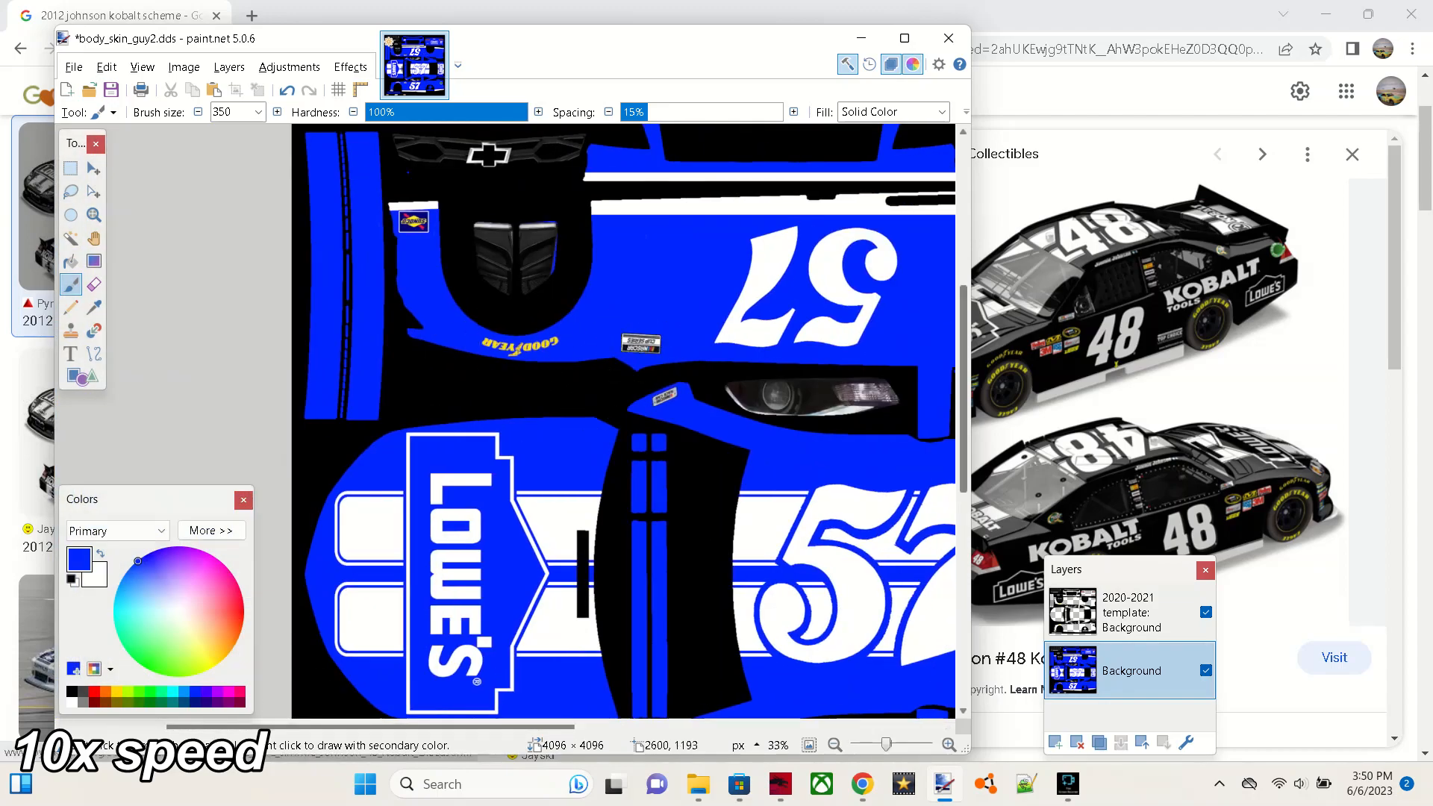
Step: Try to draw a white line of width 13 across the rear deck along its upper thin stripe
scroll(624, 422, down, 4)
scroll(623, 421, right, 6)
scroll(624, 422, up, 2)
click(94, 354)
scroll(597, 407, up, 2)
click(100, 554)
click(332, 113)
click(300, 145)
drag(458, 222, 604, 222)
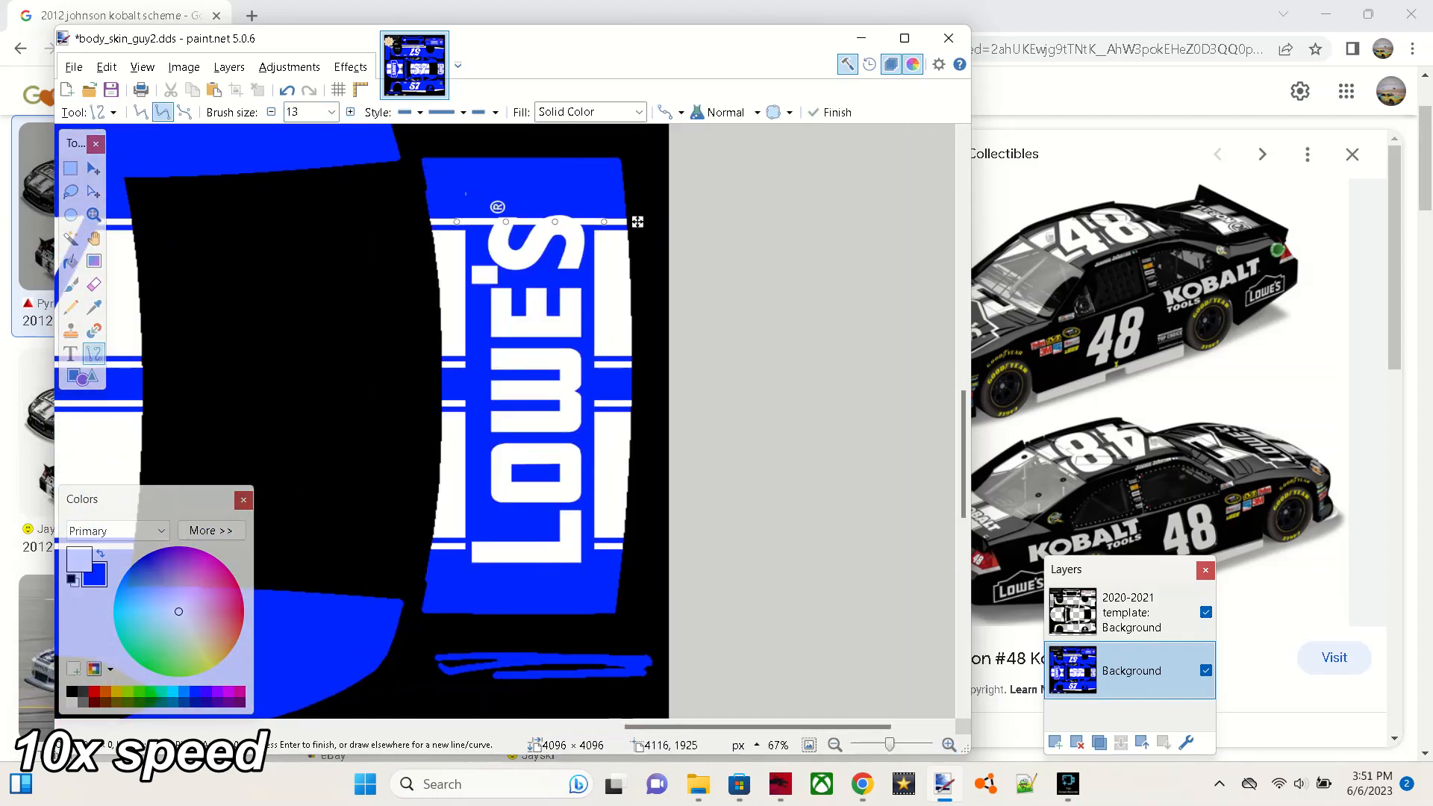
Step: Paint over the Lowe's lettering on the rear deck in blue with the Paintbrush
key(b)
click(258, 112)
click(238, 476)
click(100, 553)
mouse_move(483, 507)
mouse_down()
mouse_move(483, 406)
mouse_move(541, 567)
mouse_move(529, 299)
mouse_up()
Step: Draw a white line of width 12 across the rear deck to rejoin its upper thin stripe
click(94, 354)
click(332, 113)
scroll(314, 311, up, 11)
click(301, 312)
click(100, 553)
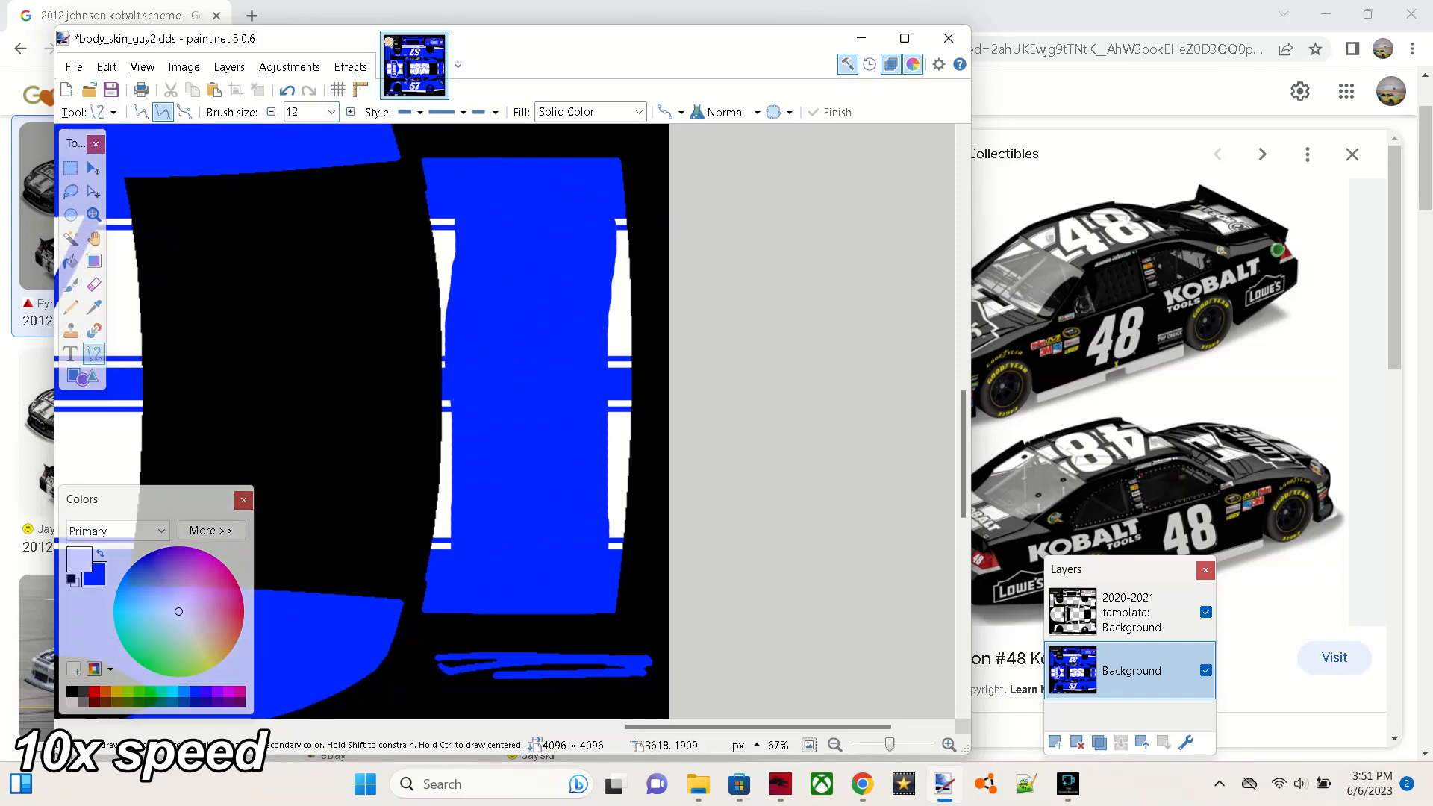
drag(600, 220, 654, 221)
click(573, 259)
Step: Draw white lines of width 11 across the rear deck for the upper wide stripe's edges and the thin stripes around the centre band
click(948, 745)
click(949, 745)
scroll(672, 448, up, 5)
click(271, 112)
click(561, 476)
scroll(799, 461, down, 4)
drag(364, 496, 790, 496)
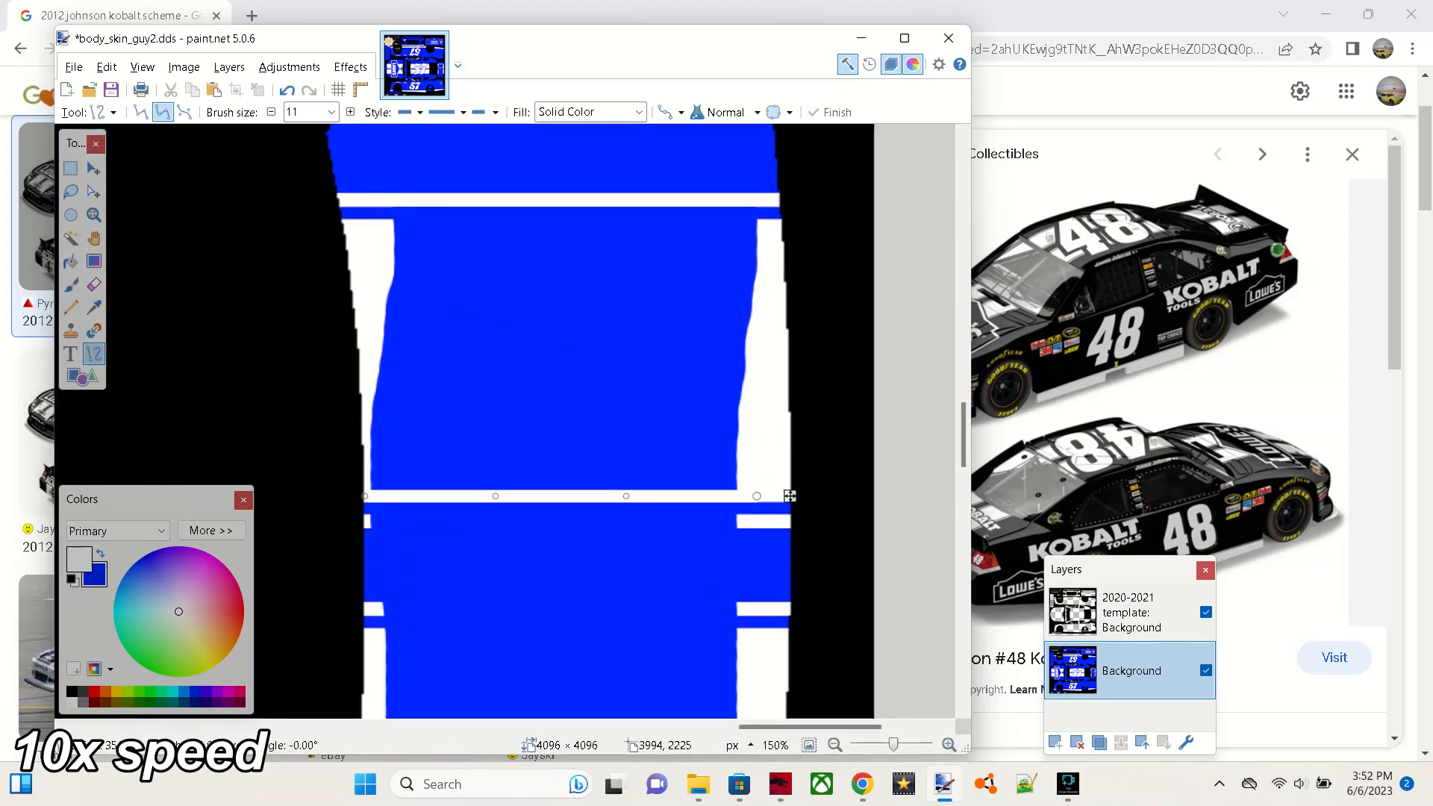
drag(339, 225, 783, 225)
scroll(783, 225, down, 3)
drag(366, 308, 784, 307)
drag(378, 395, 771, 395)
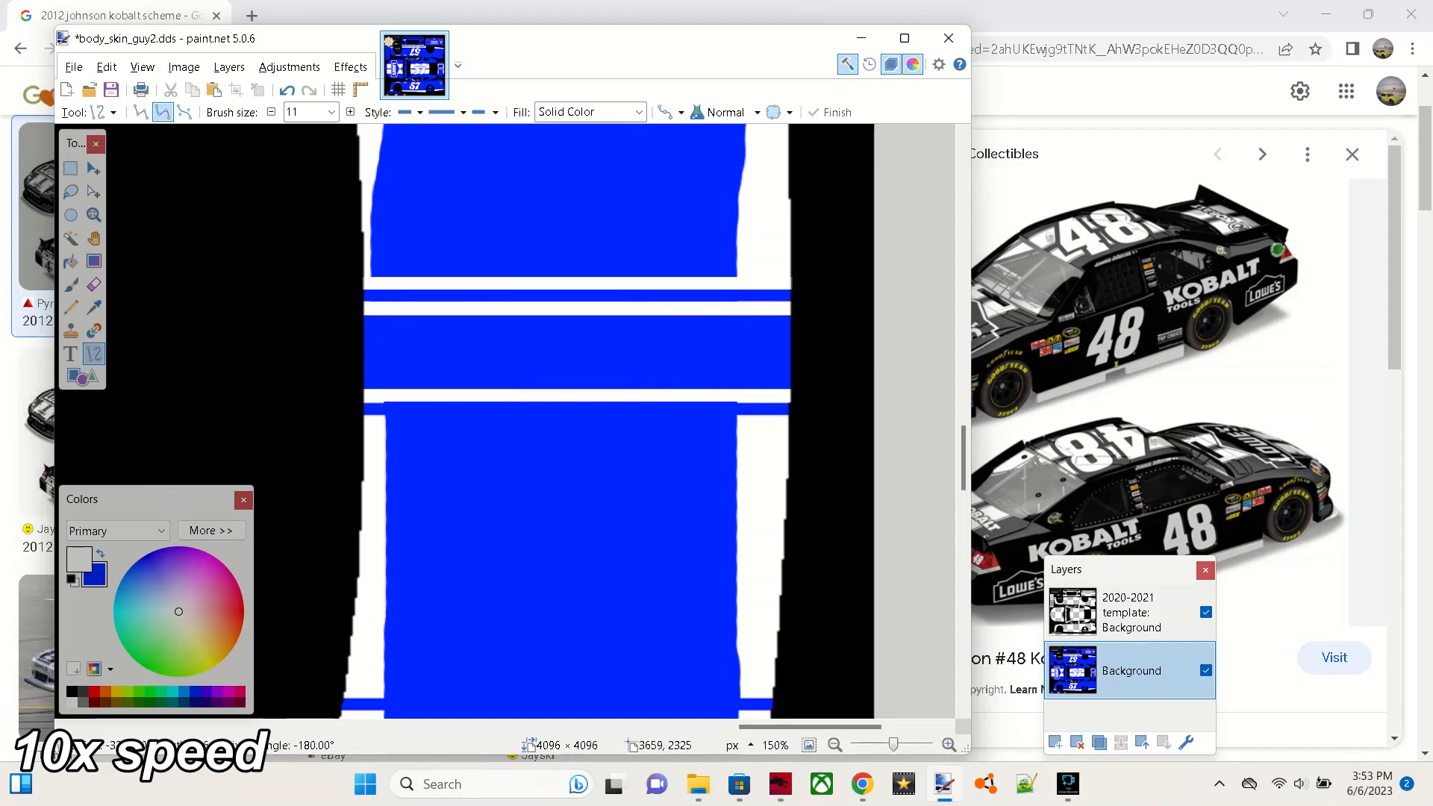
Step: Draw white lines of width 11 across the rear deck for the lower wide stripe's edges and the lower thin stripe
drag(379, 421, 790, 421)
scroll(791, 421, down, 3)
drag(373, 396, 775, 396)
drag(341, 422, 771, 422)
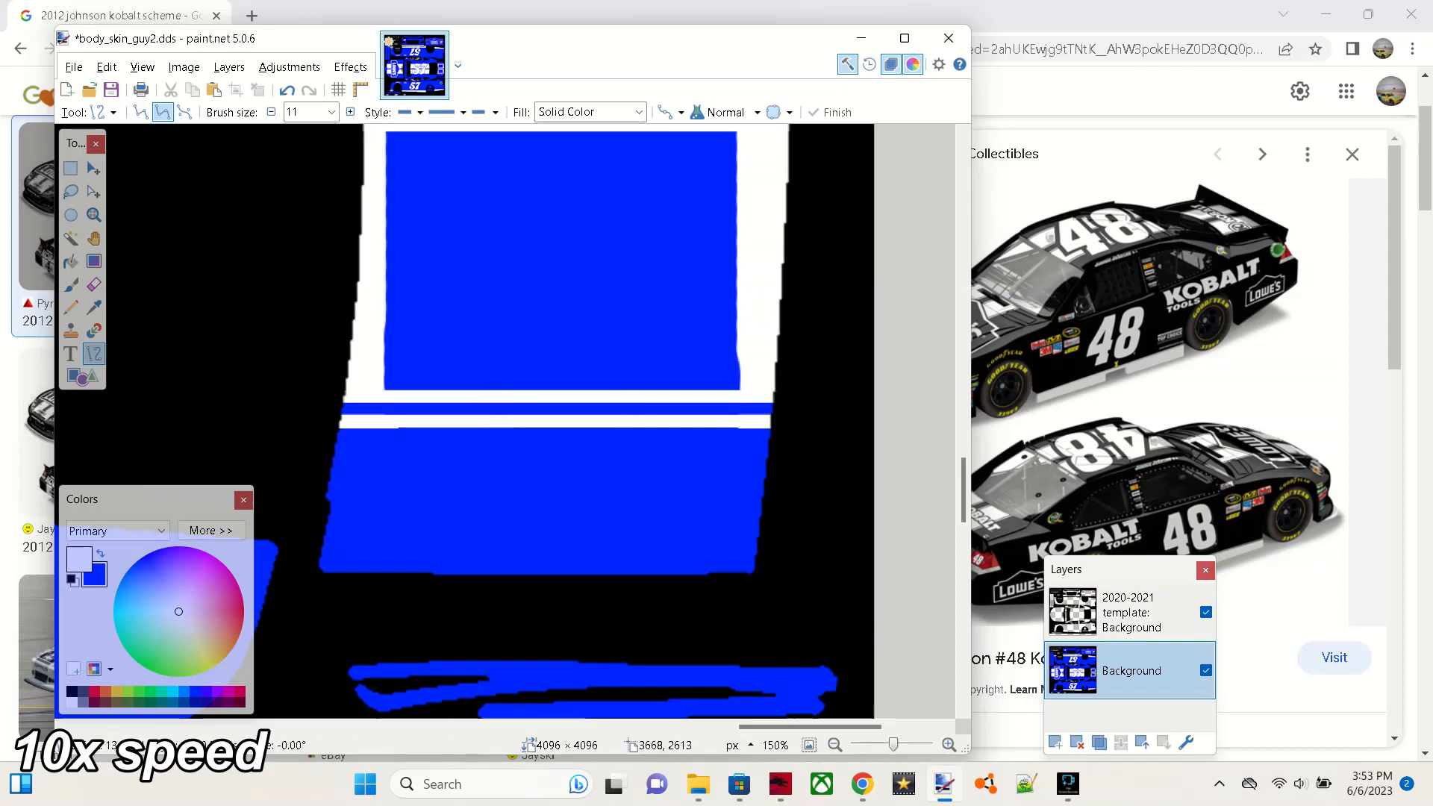
drag(395, 424, 790, 423)
Step: Fill the blue interiors of both wide rear deck stripes with white using the Paint Bucket
scroll(790, 423, up, 2)
click(71, 261)
click(454, 400)
scroll(521, 413, up, 4)
click(522, 413)
Step: Paint blue over the boxed Lowe's logo on the rear bumper with the Paintbrush
scroll(522, 413, down, 2)
scroll(521, 413, up, 7)
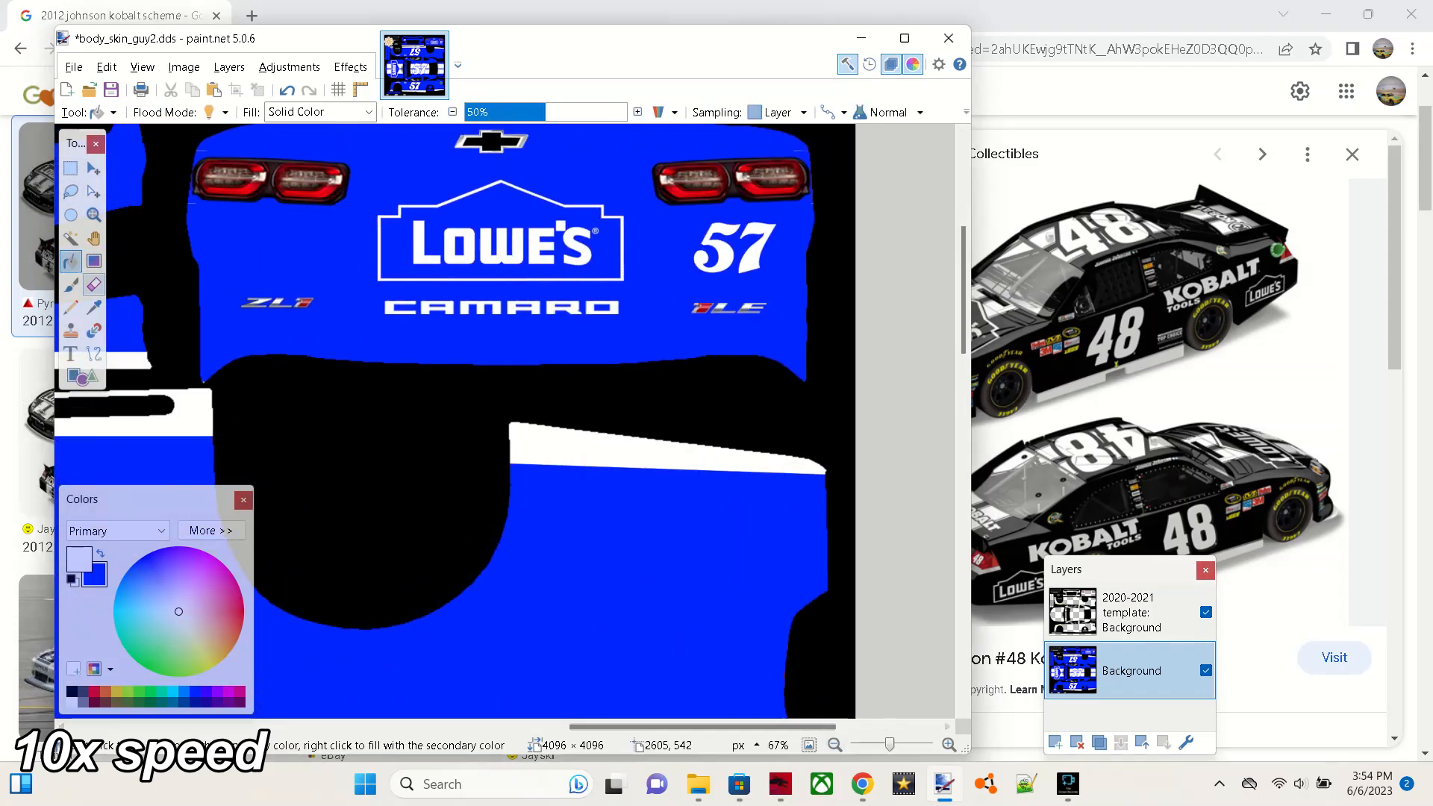
click(71, 285)
click(100, 553)
click(258, 112)
mouse_move(388, 275)
mouse_down()
mouse_move(605, 272)
mouse_move(582, 234)
mouse_up()
Step: Fill the blue bumper, upper car side and roof sections with black using the Paint Bucket
scroll(505, 398, down, 3)
drag(963, 439, 963, 549)
mouse_move(838, 726)
mouse_down()
mouse_move(672, 706)
mouse_move(702, 724)
mouse_up()
drag(963, 447, 963, 408)
click(72, 692)
click(70, 261)
click(626, 509)
click(552, 168)
click(710, 170)
Step: Blacken the remaining blue strips near the front of the texture, touching them up with a line and brush strokes
drag(963, 299, 964, 253)
click(179, 347)
click(210, 345)
click(94, 354)
drag(196, 284, 197, 504)
click(70, 284)
drag(354, 243, 350, 275)
Step: Fill the blue hood areas and the upper part of the rear deck with black, undoing the stray last fill
click(71, 262)
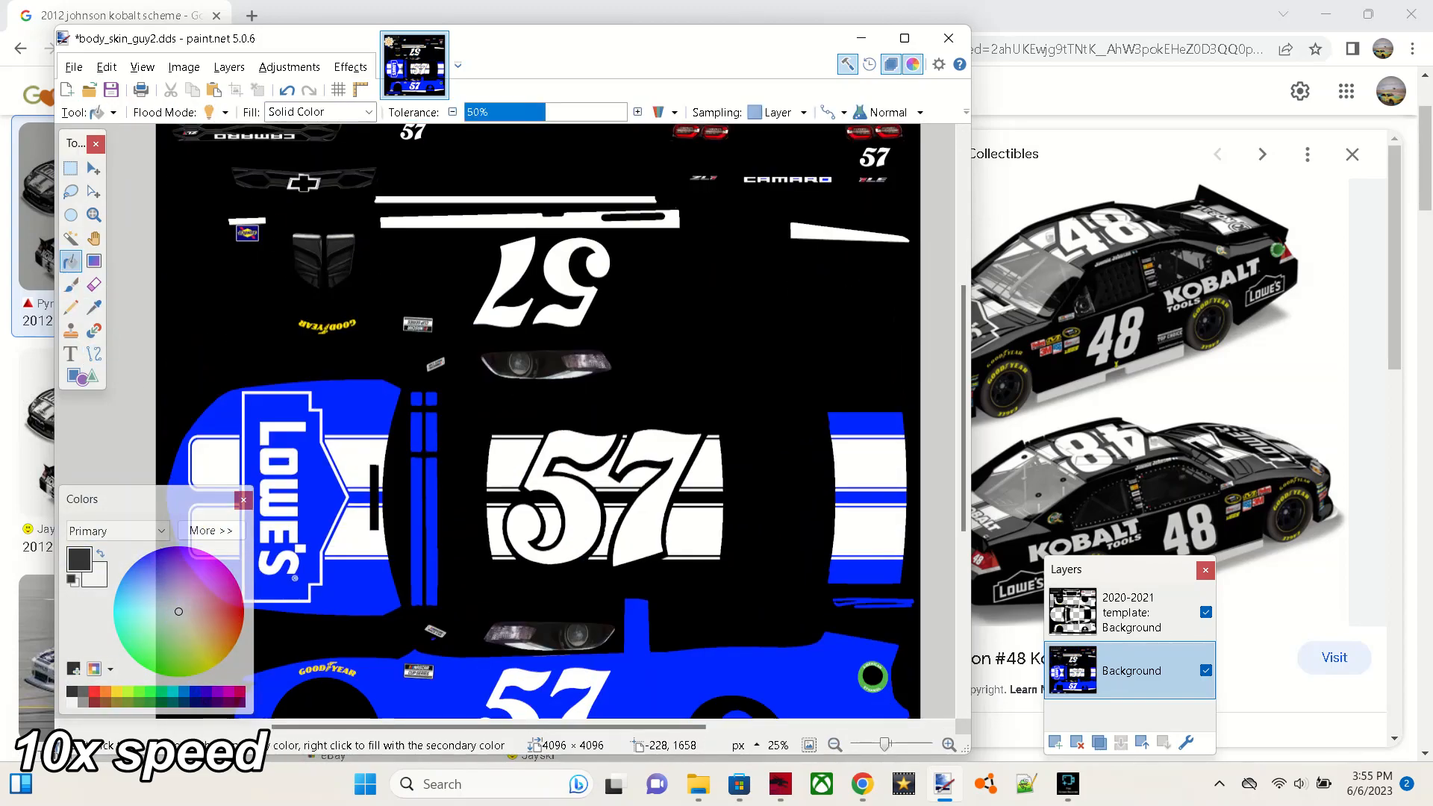
click(355, 416)
click(335, 484)
click(282, 461)
click(884, 428)
click(868, 439)
click(869, 498)
key(ctrl+z)
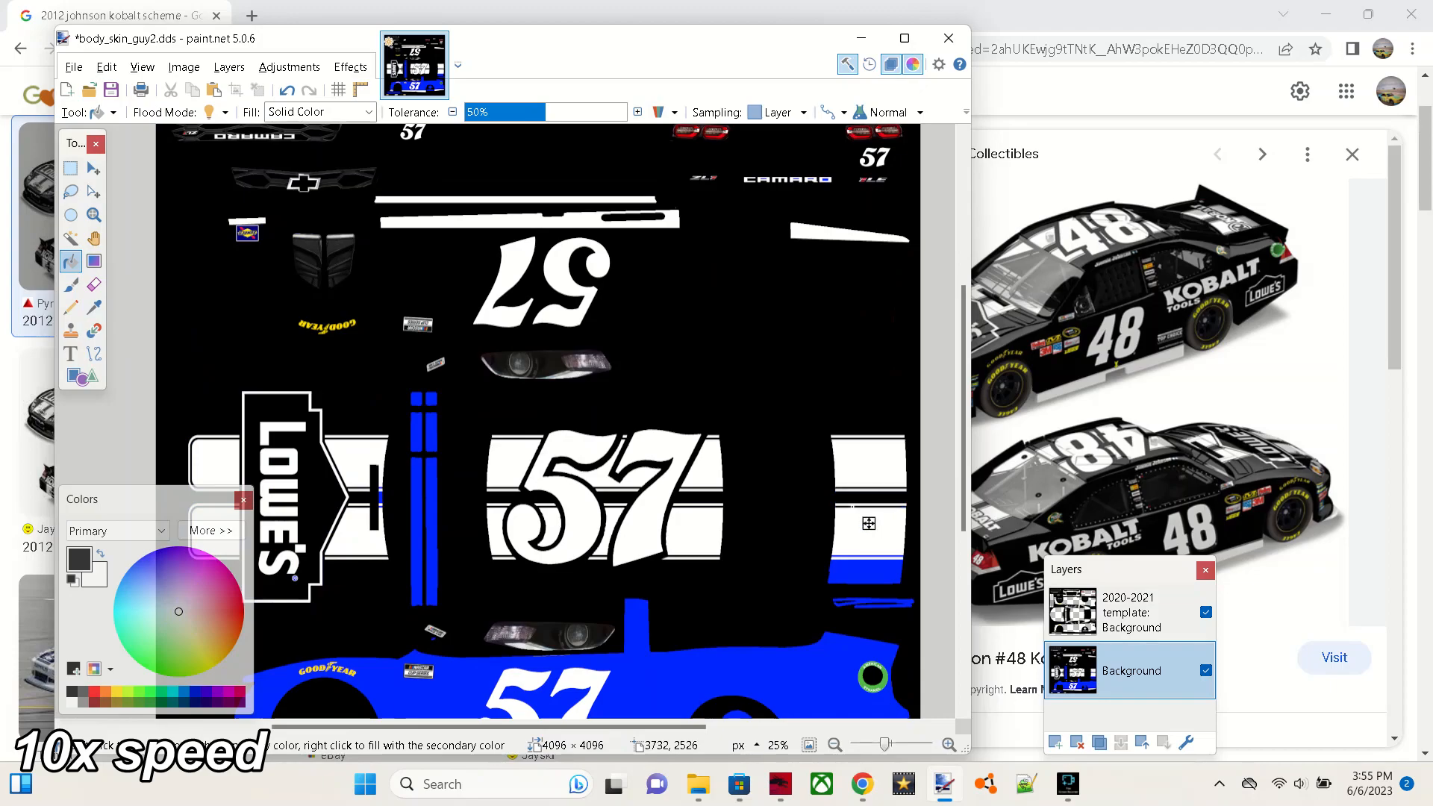
Step: Fill the remaining blue of the rear deck, the lower car side and the windshield strips with black
click(853, 556)
click(870, 573)
click(905, 600)
click(807, 672)
drag(963, 478, 963, 528)
click(737, 601)
click(433, 406)
click(380, 374)
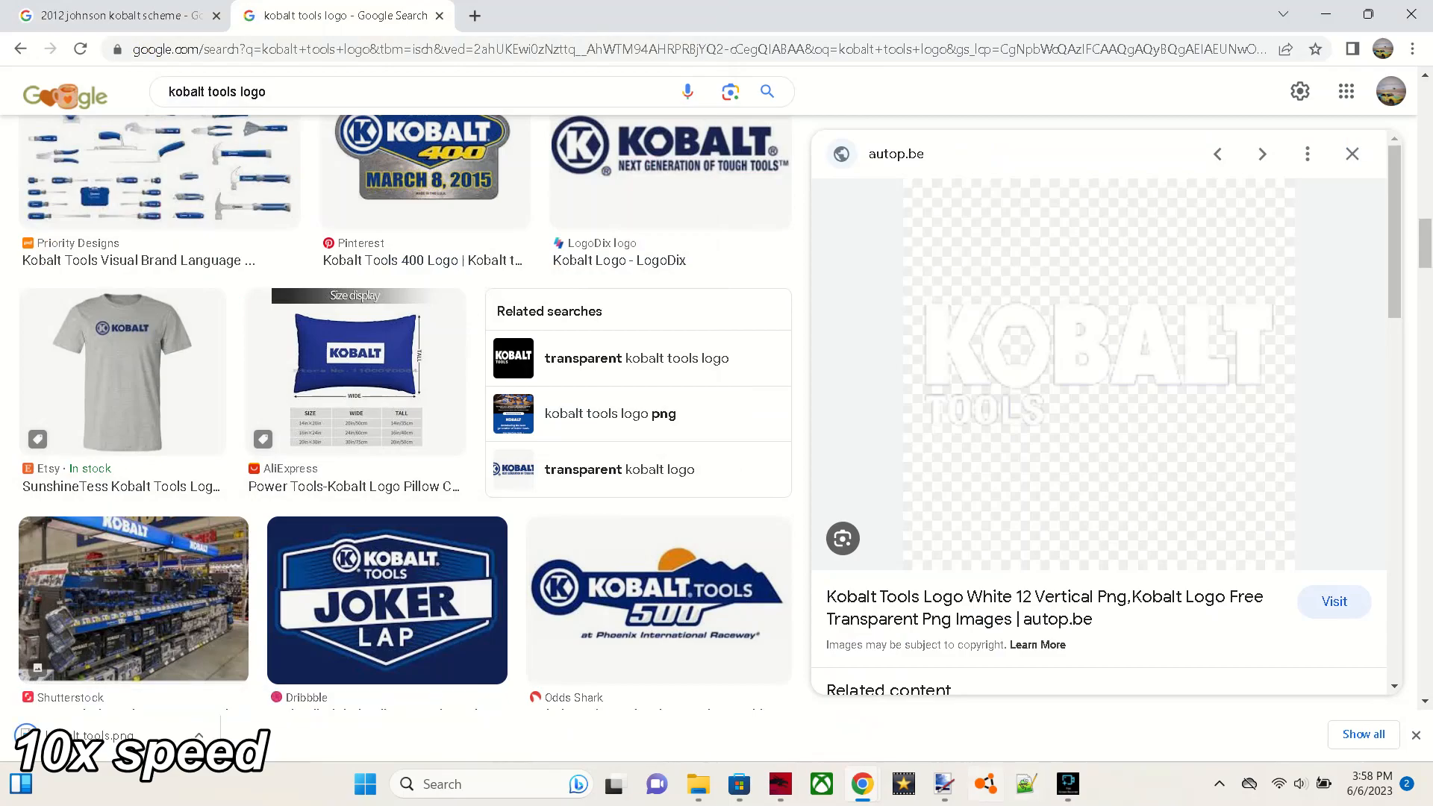
Step: Import the downloaded kobalt tools image into the texture as a new layer and place it over the upper car side
key(ctrl+o)
text(kob)
key(Down)
key(Return)
drag(382, 226, 524, 343)
Step: Fill the letters of the KOBALT TOOLS logo with white using the Paint Bucket
click(71, 261)
click(100, 553)
click(439, 307)
click(553, 304)
click(645, 321)
click(414, 362)
click(446, 366)
click(462, 362)
Step: Select the area around the logo with the Magic Wand and erase the leftover pixels there
key(ctrl+plus)
click(71, 238)
click(184, 270)
click(94, 284)
mouse_move(356, 298)
mouse_down()
mouse_move(648, 321)
mouse_move(524, 331)
mouse_up()
Step: Select the enclosed areas inside the KOBALT letters with the Magic Wand and erase their contents
click(71, 238)
ctrl+click(446, 300)
ctrl+click(510, 308)
ctrl+click(574, 300)
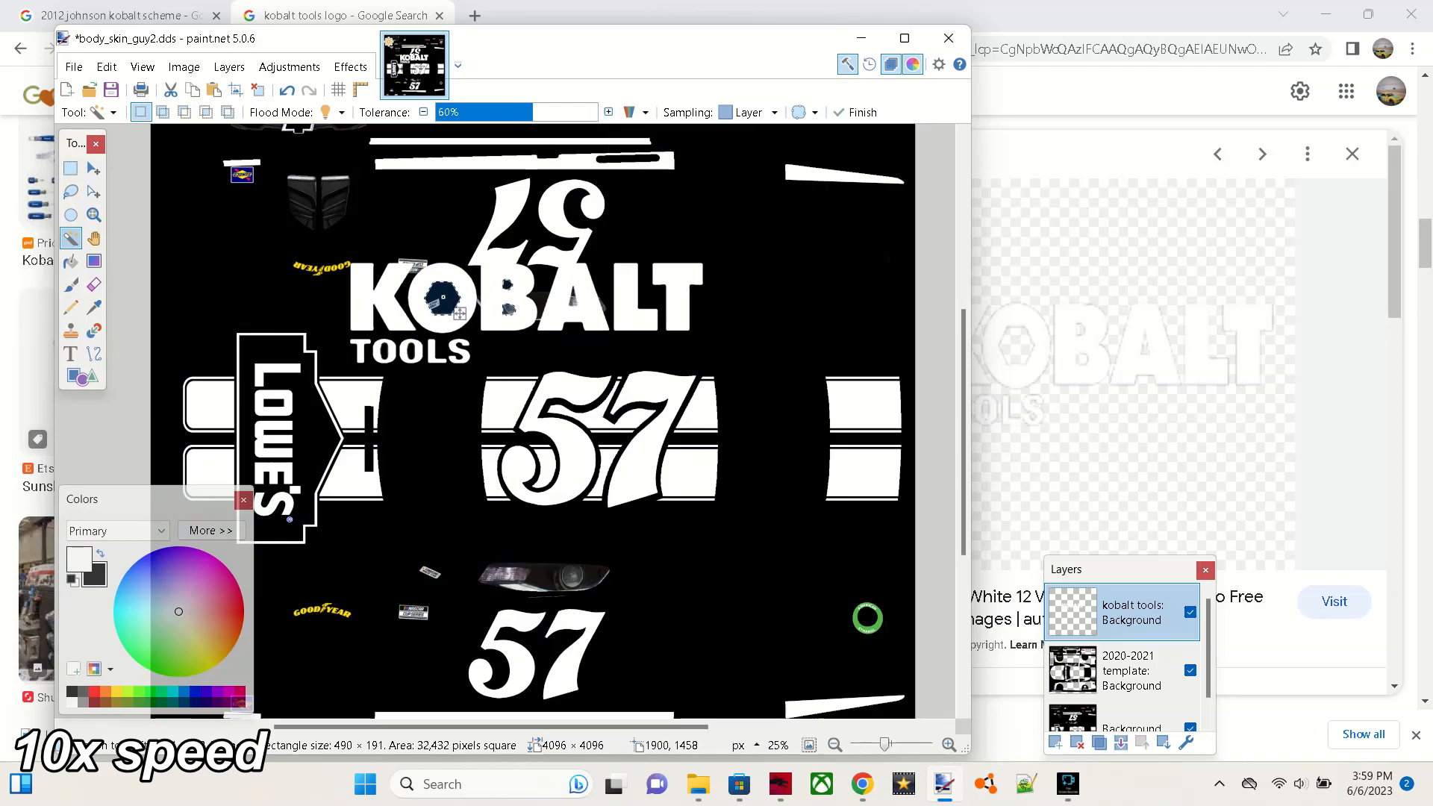
click(94, 284)
drag(368, 280, 579, 303)
click(71, 238)
click(94, 285)
Step: Select the KOBALT TOOLS logo, hide the Background layer, and fit the logo above the lower side's rear wheel at about 1145 × 245 pixels
click(71, 168)
drag(345, 259, 710, 366)
click(1191, 728)
click(94, 168)
drag(522, 299, 693, 616)
scroll(598, 523, down, 2)
drag(515, 517, 619, 543)
drag(879, 623, 833, 589)
Step: Check the reference car picture in Chrome, and nudge the logo above the rear wheel in paint.net to match its placement
click(119, 15)
click(944, 784)
scroll(589, 684, up, 3)
drag(501, 726, 586, 726)
drag(560, 366, 569, 356)
drag(583, 726, 636, 726)
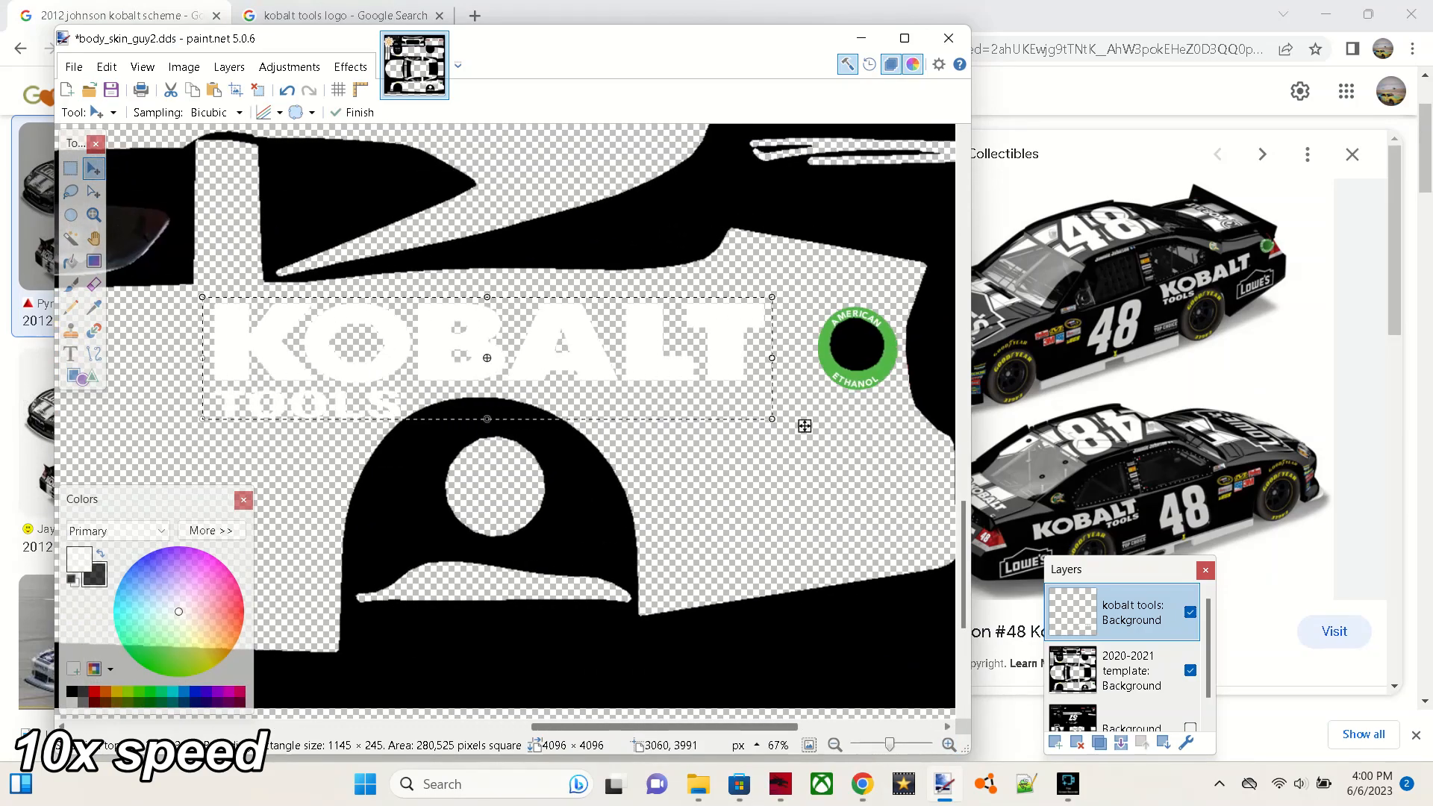
Step: Duplicate the KOBALT TOOLS layer, rotate the copy 180°, and place it above the upper side's rear wheel
scroll(773, 694, down, 3)
scroll(773, 597, up, 1)
click(1100, 743)
key(ctrl+d)
click(229, 67)
click(262, 278)
drag(267, 166, 659, 261)
Step: Switch to the Kobalt logo image results in Chrome and save the emblem logo picture as kobalt
click(336, 15)
right_click(1072, 368)
text(kobalt)
key(Return)
Step: Return to paint.net, import the kobalt picture as a new layer, and reposition it on the canvas
click(944, 784)
click(229, 67)
text(kob)
mouse_move(244, 229)
mouse_down()
mouse_move(788, 326)
mouse_move(406, 511)
mouse_move(317, 515)
mouse_up()
Step: Select the background and enclosed areas of the Kobalt logo with the Magic Wand and erase the leftover pixels
click(71, 238)
click(694, 287)
click(949, 745)
scroll(506, 422, up, 8)
ctrl+click(560, 368)
ctrl+click(351, 366)
click(94, 285)
click(71, 168)
click(224, 262)
click(94, 285)
double_click(224, 112)
Step: Fill the Kobalt logo's emblem and lettering with white
click(71, 262)
click(386, 368)
click(485, 375)
click(614, 371)
click(831, 362)
Step: Select the Kobalt emblem logo and scale it to about 585 × 160 pixels between the taillights on the rear bumper
click(71, 169)
drag(256, 289, 872, 448)
click(94, 169)
scroll(904, 457, up, 3)
scroll(905, 456, right, 3)
drag(341, 604, 522, 486)
scroll(801, 565, right, 1)
drag(801, 565, 623, 526)
drag(655, 534, 771, 535)
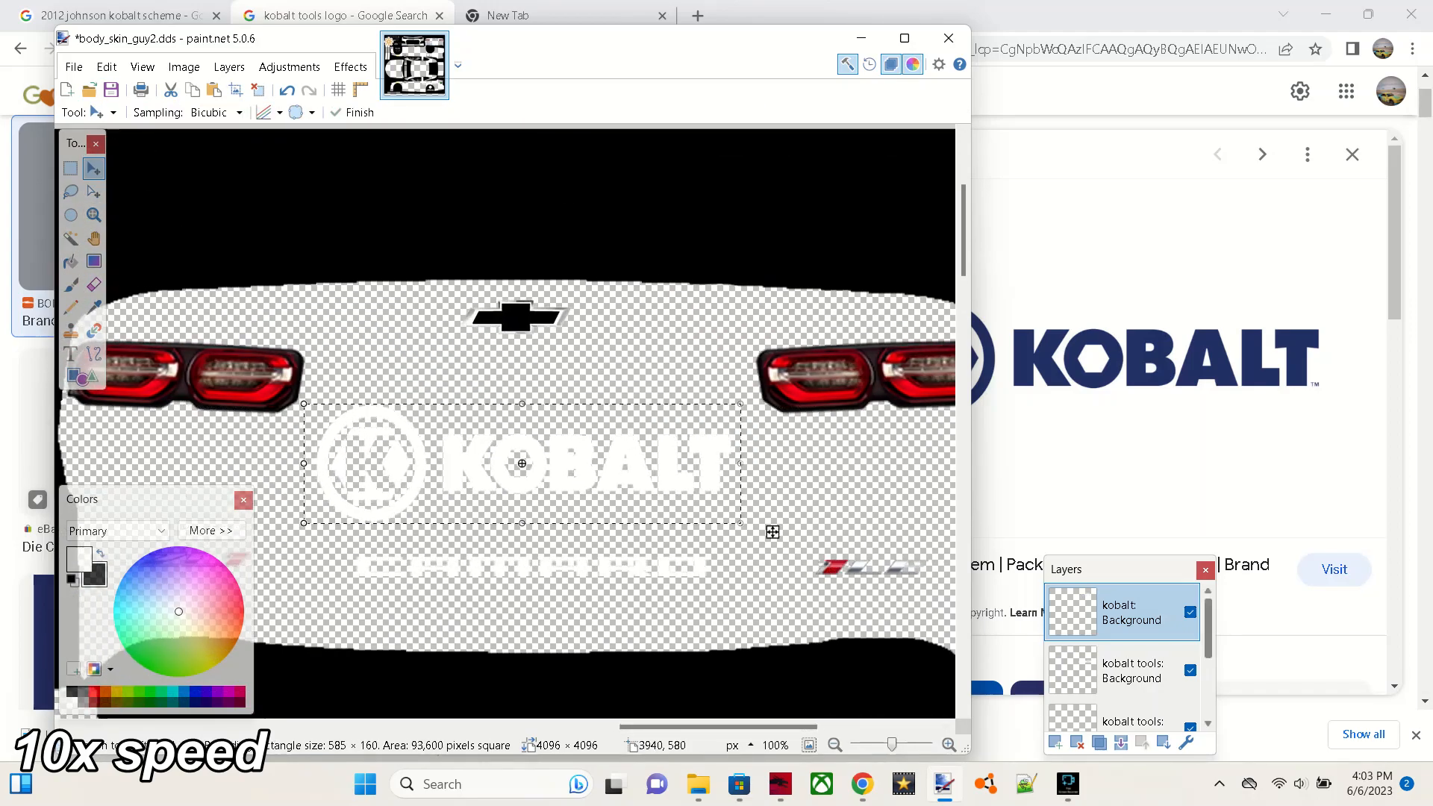
Step: Check the reference car picture in Chrome, and move the Kobalt logo onto the rear deck stripes, rotated about 90°
scroll(768, 531, down, 4)
click(112, 15)
click(944, 784)
mouse_move(731, 191)
mouse_down()
mouse_move(789, 471)
mouse_move(823, 455)
mouse_up()
drag(804, 508, 811, 530)
drag(780, 420, 791, 389)
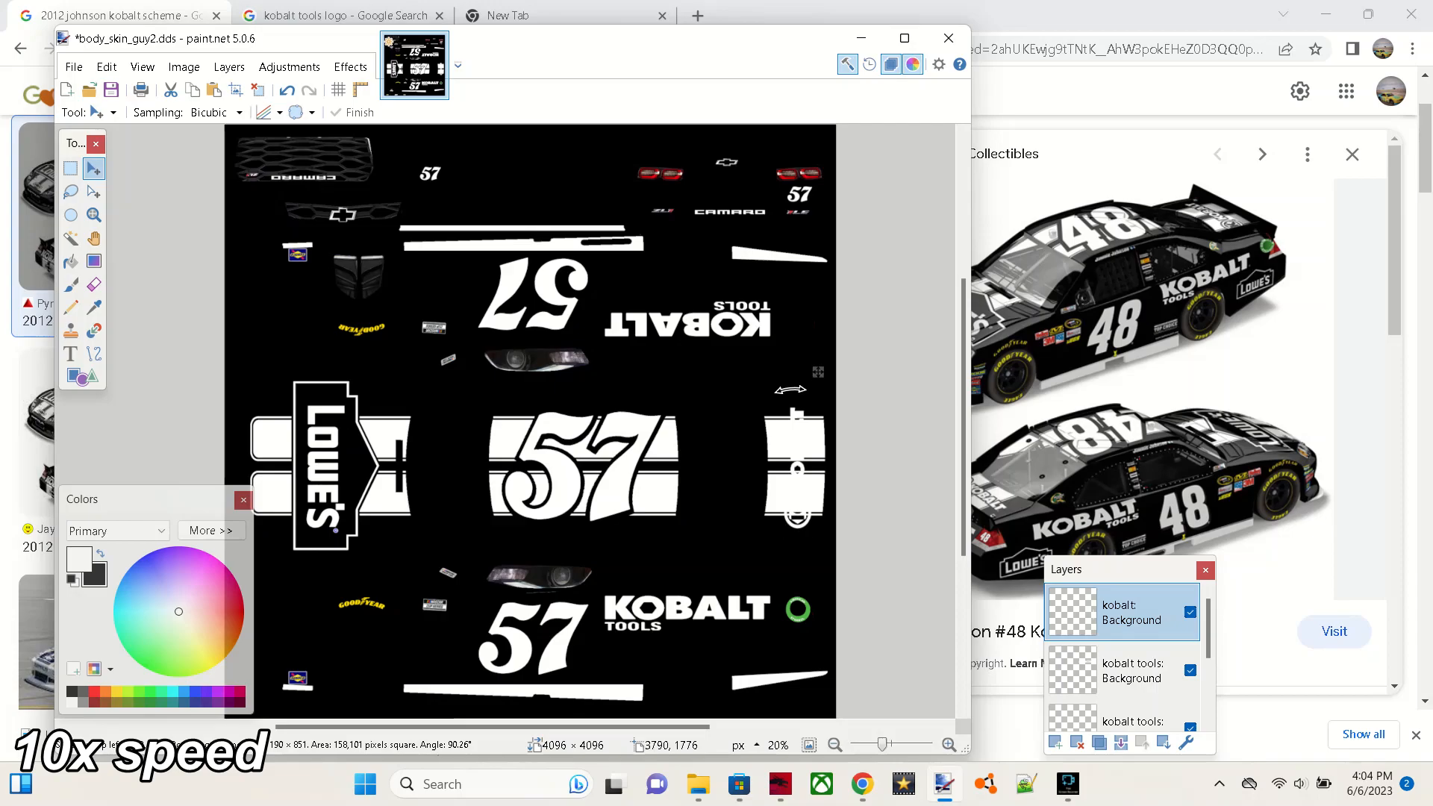
Step: Fill the emblem and letters of the rear-deck Kobalt logo with black
scroll(858, 426, up, 4)
click(71, 262)
click(863, 784)
click(945, 784)
click(644, 650)
click(644, 574)
click(665, 600)
click(622, 600)
click(642, 527)
click(643, 479)
click(643, 423)
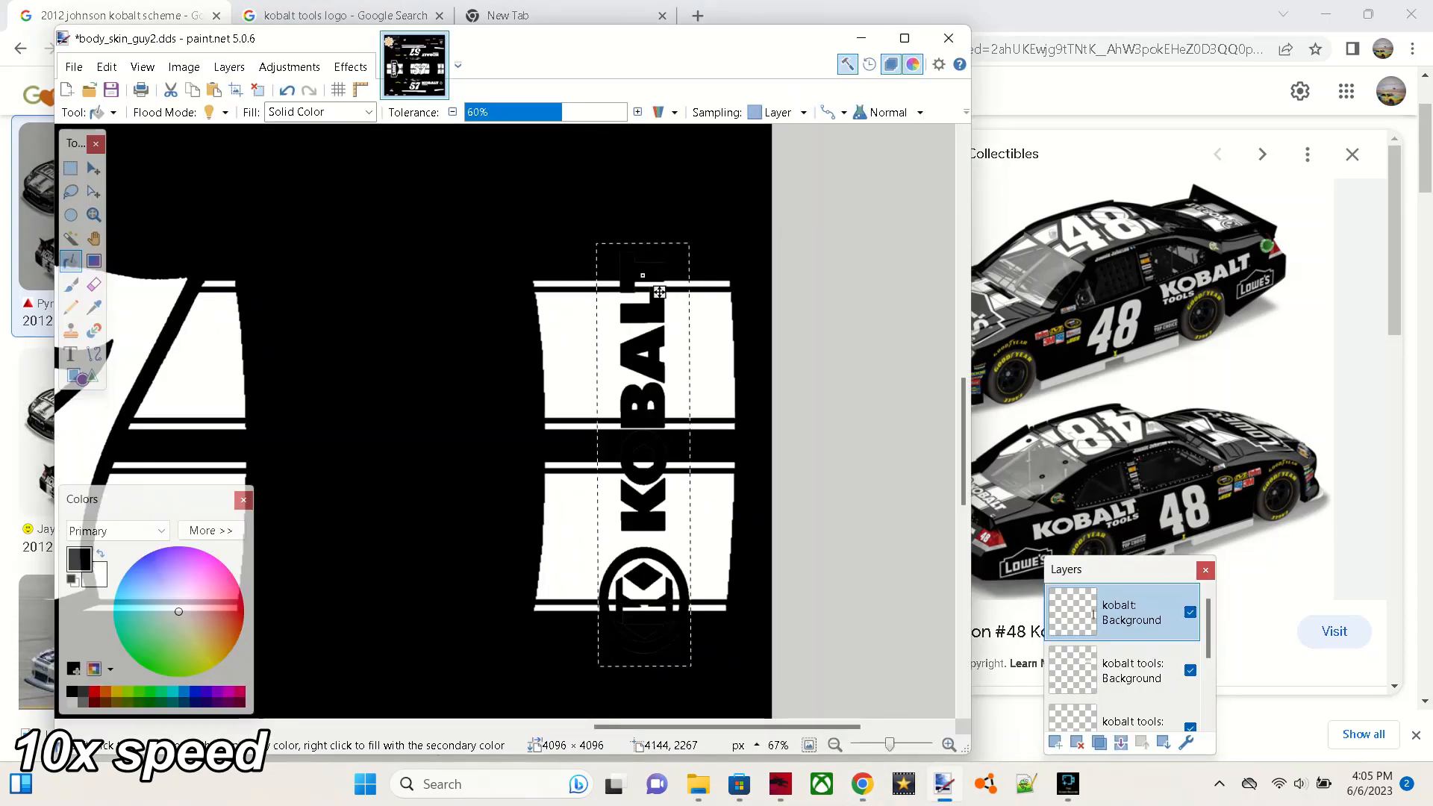
Step: Duplicate the black Kobalt logo layer and fill the copy's emblem and letters with white
click(1100, 743)
click(100, 554)
click(606, 604)
click(622, 600)
click(642, 527)
click(627, 278)
Step: Try to shrink the white Kobalt copy to about 173 × 827 pixels inside the black logo
click(93, 168)
drag(598, 455, 601, 455)
drag(691, 666, 689, 662)
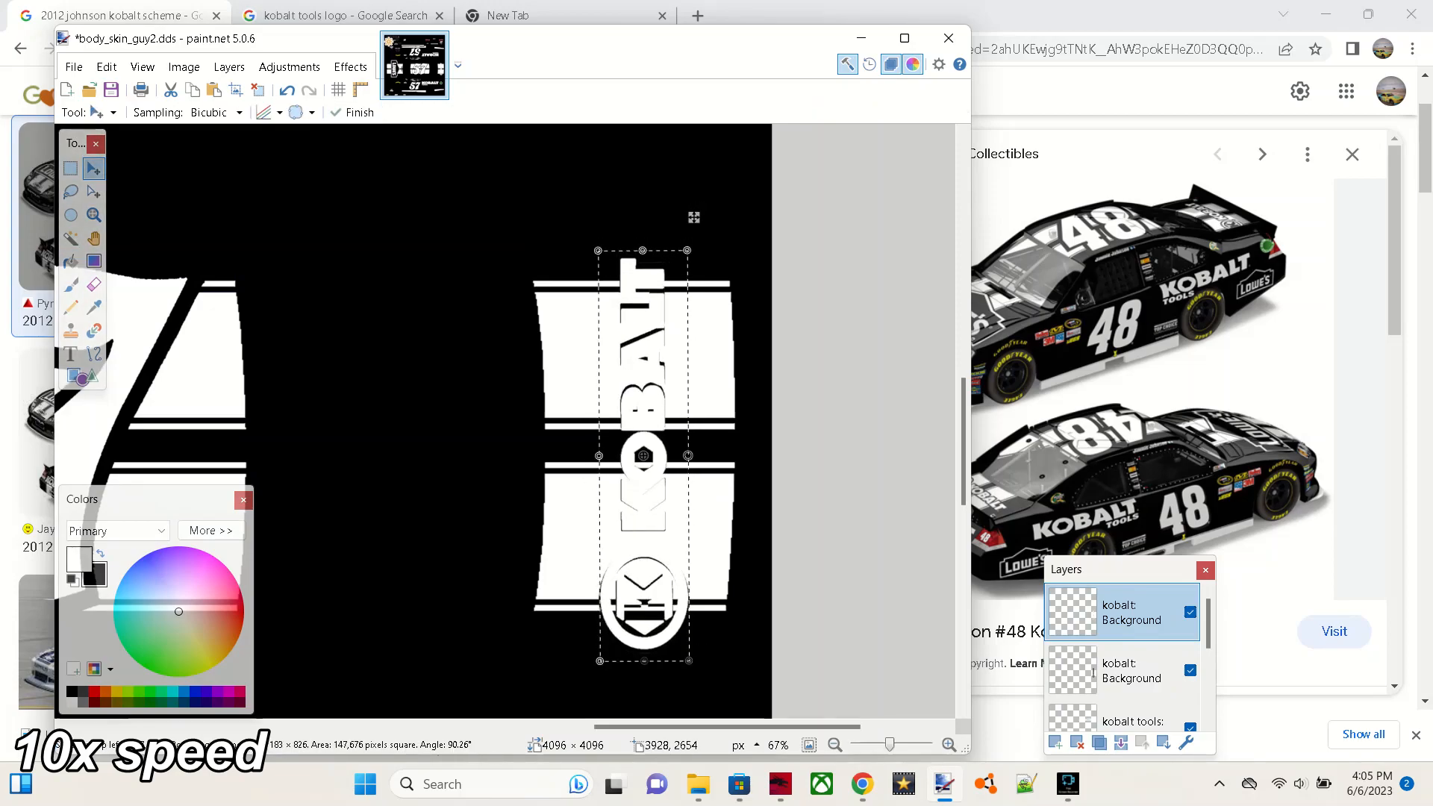
drag(599, 455, 601, 455)
drag(688, 250, 684, 249)
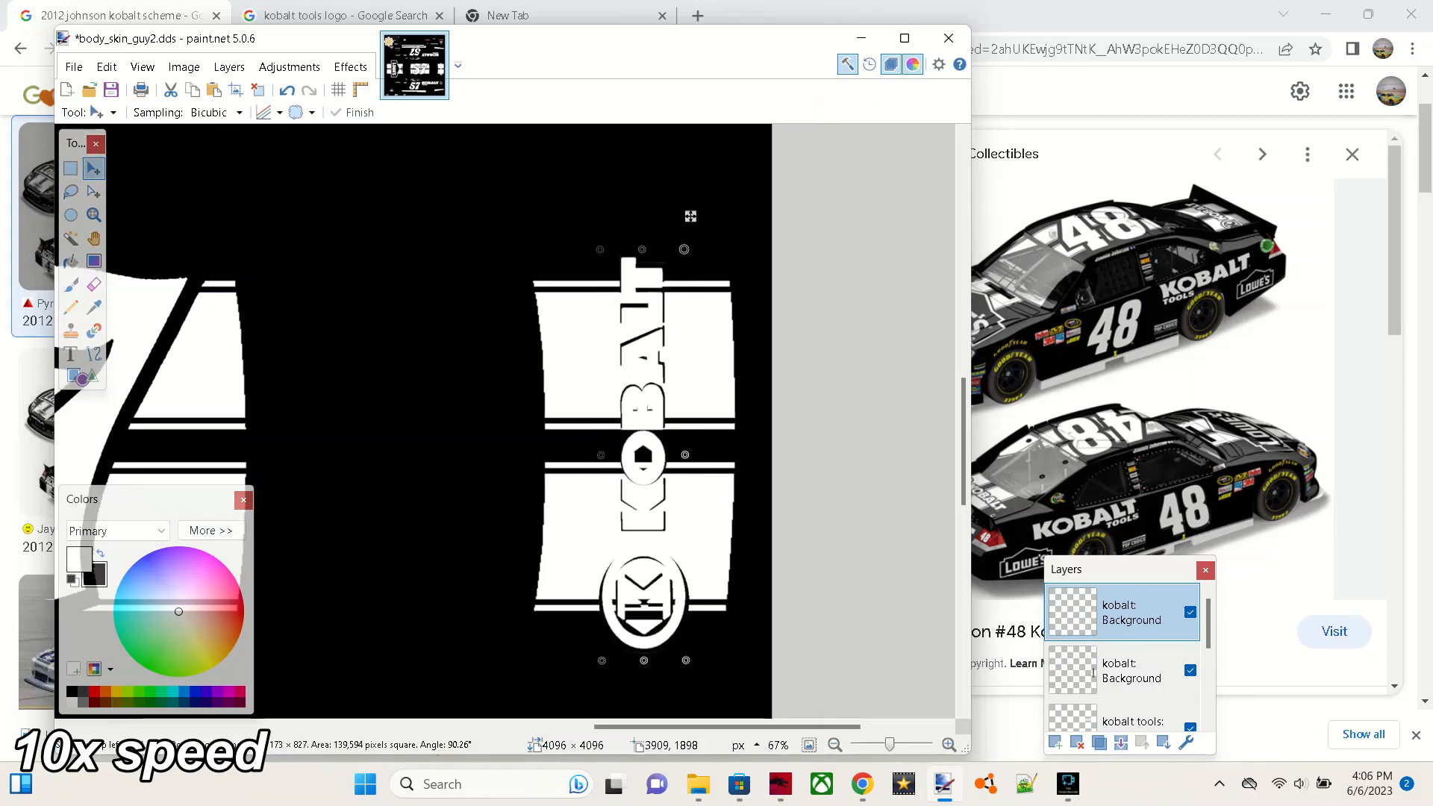
Step: Duplicate the black Kobalt logo layer and offset the copy slightly to build an outline around the letters
click(1132, 671)
click(1100, 743)
drag(647, 515, 646, 521)
drag(691, 221, 691, 224)
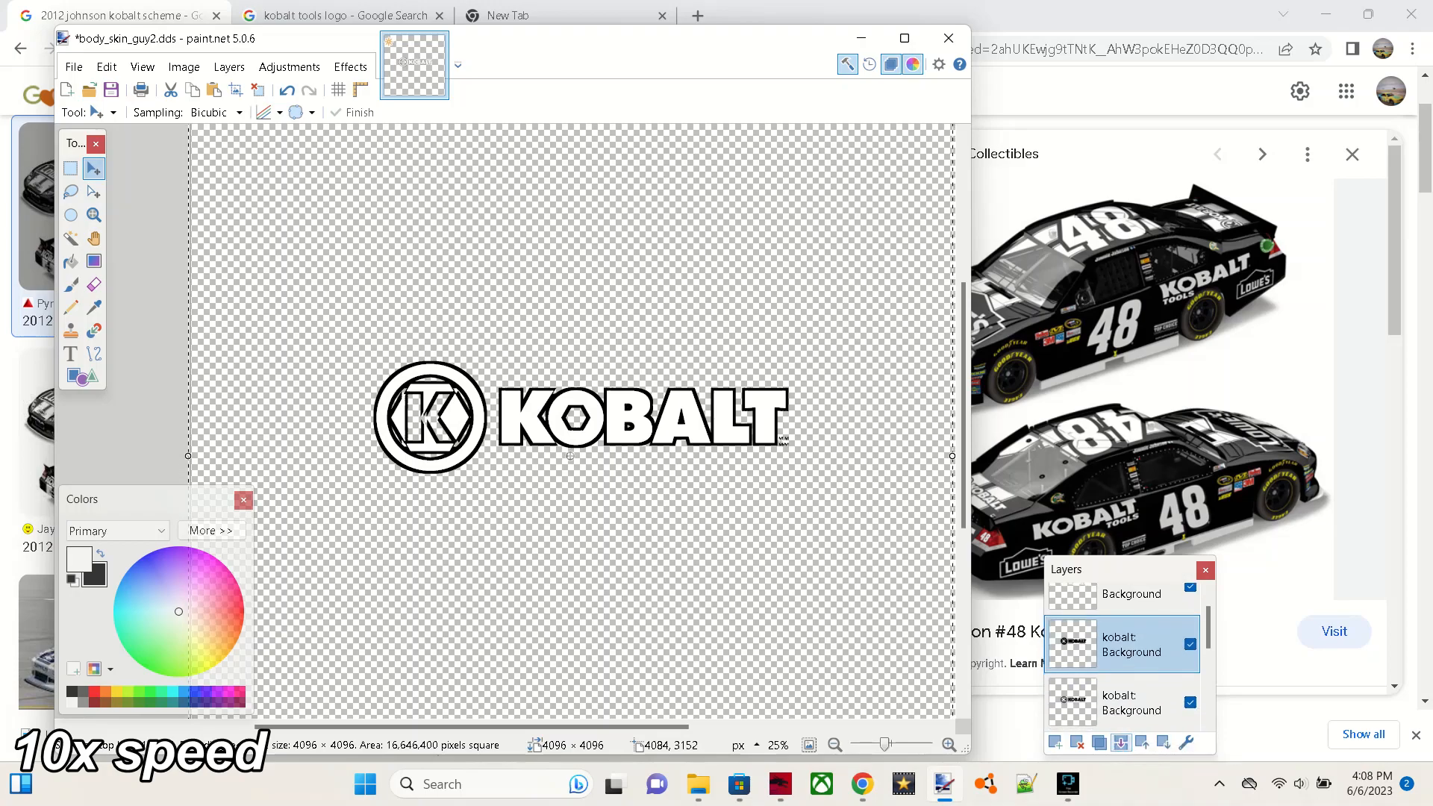
Step: Merge the stacked Kobalt logo layers down into one layer
click(1122, 743)
click(1132, 596)
click(1122, 742)
Step: Erase the small trademark mark beside the T of the outlined Kobalt logo
click(70, 169)
click(231, 151)
click(93, 285)
click(258, 112)
click(228, 430)
drag(782, 445, 793, 446)
click(70, 169)
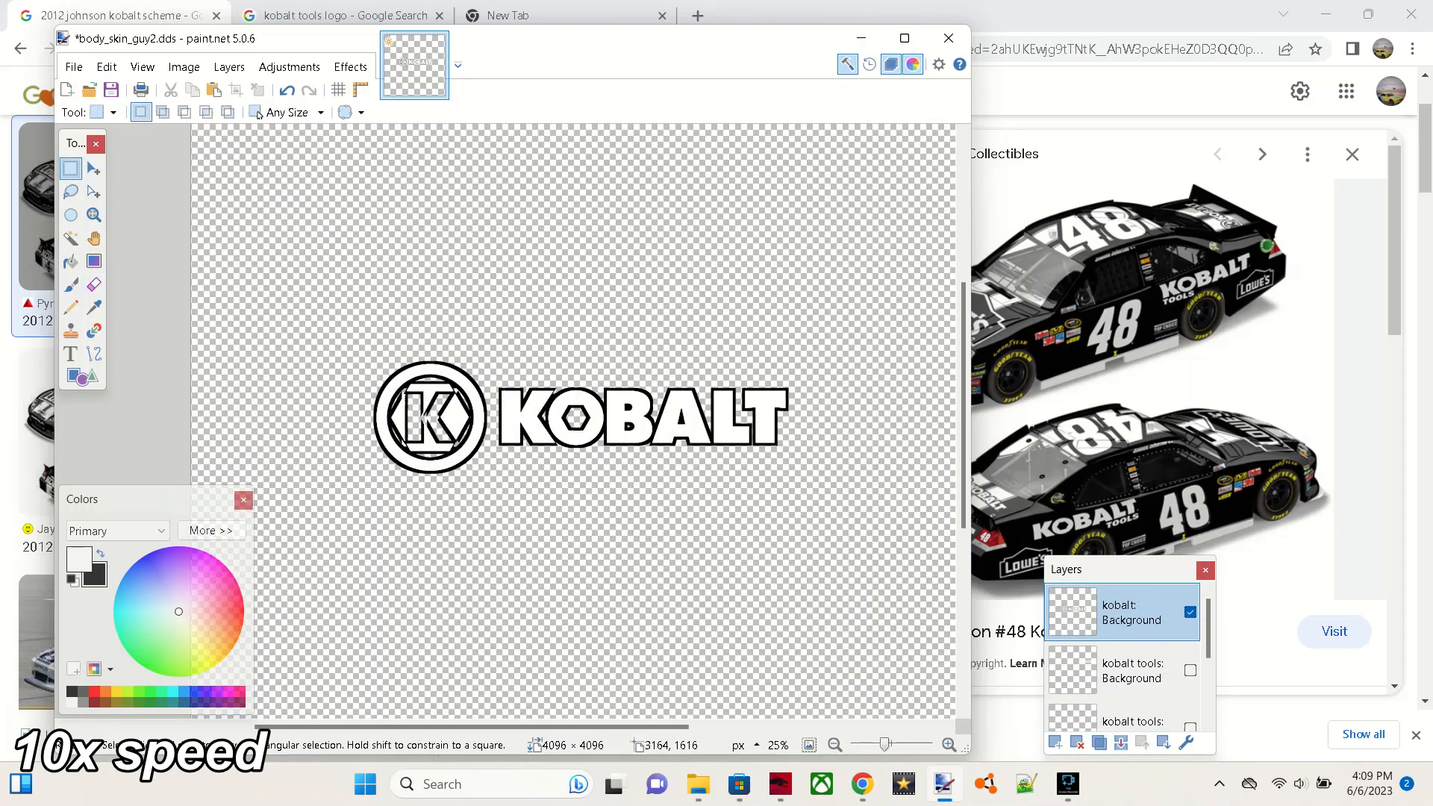
Step: Select the outlined Kobalt logo, show the hidden layers, and scale, rotate and place the logo on the rear deck
drag(360, 345, 812, 495)
click(1190, 670)
scroll(1190, 670, down, 10)
click(1190, 702)
click(93, 169)
drag(360, 345, 575, 429)
drag(843, 461, 695, 306)
drag(735, 312, 933, 356)
drag(857, 621, 875, 565)
drag(935, 356, 942, 377)
Step: Compare the rear-deck logo with the reference pictures in Chrome and fill part of its emblem with black in paint.net
click(346, 15)
click(121, 15)
click(944, 784)
click(70, 262)
click(100, 553)
click(895, 554)
click(93, 169)
click(121, 15)
click(944, 784)
Step: Duplicate the outlined Kobalt logo layer, adjust the copy's size and position, and deselect it
click(1099, 743)
scroll(941, 376, up, 1)
mouse_move(941, 425)
mouse_down()
mouse_move(853, 154)
mouse_move(936, 308)
mouse_up()
drag(935, 309, 919, 257)
drag(905, 205, 907, 213)
drag(921, 264, 921, 249)
key(ctrl+d)
Step: Erase a small leftover spot on the copied Kobalt logo layer and nudge the layer's contents slightly left
click(93, 285)
drag(729, 209, 743, 217)
click(70, 169)
click(93, 169)
key(Left)
key(Left)
key(Left)
key(Left)
key(Left)
scroll(510, 421, down, 3)
scroll(511, 422, up, 1)
Step: Import the lowes logo picture as a new layer and move it to the middle of the template
click(229, 68)
click(276, 196)
text(lowes logo)
key(Return)
drag(374, 305, 508, 418)
scroll(508, 419, up, 3)
Step: Fill the Lowe's logo's background, the inside of the letter O and the registered mark's background with black
click(71, 261)
click(395, 328)
click(295, 315)
click(480, 423)
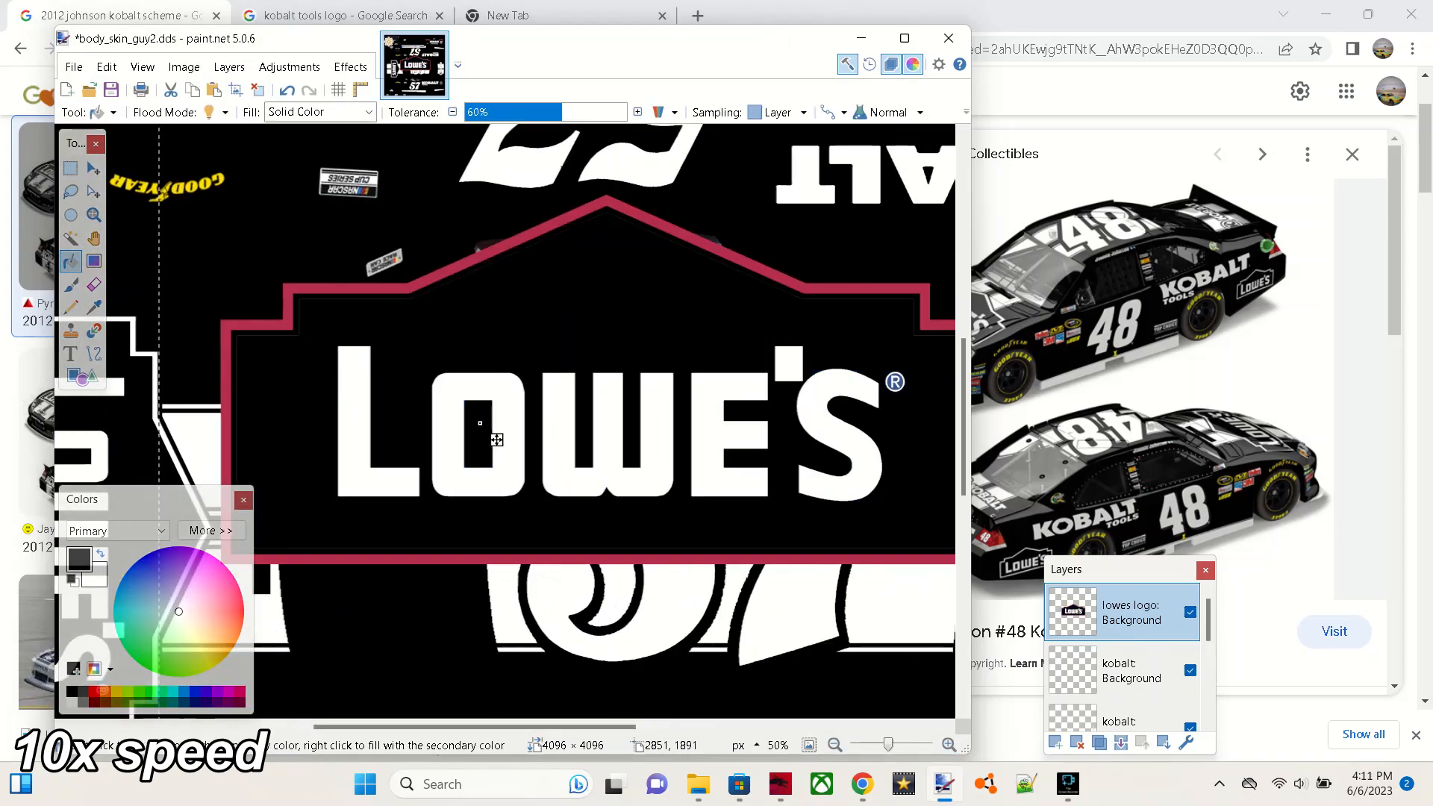
drag(1120, 570, 1143, 558)
click(894, 380)
click(155, 391)
Step: Fill the Lowe's logo's border with white
click(100, 554)
click(226, 418)
click(640, 395)
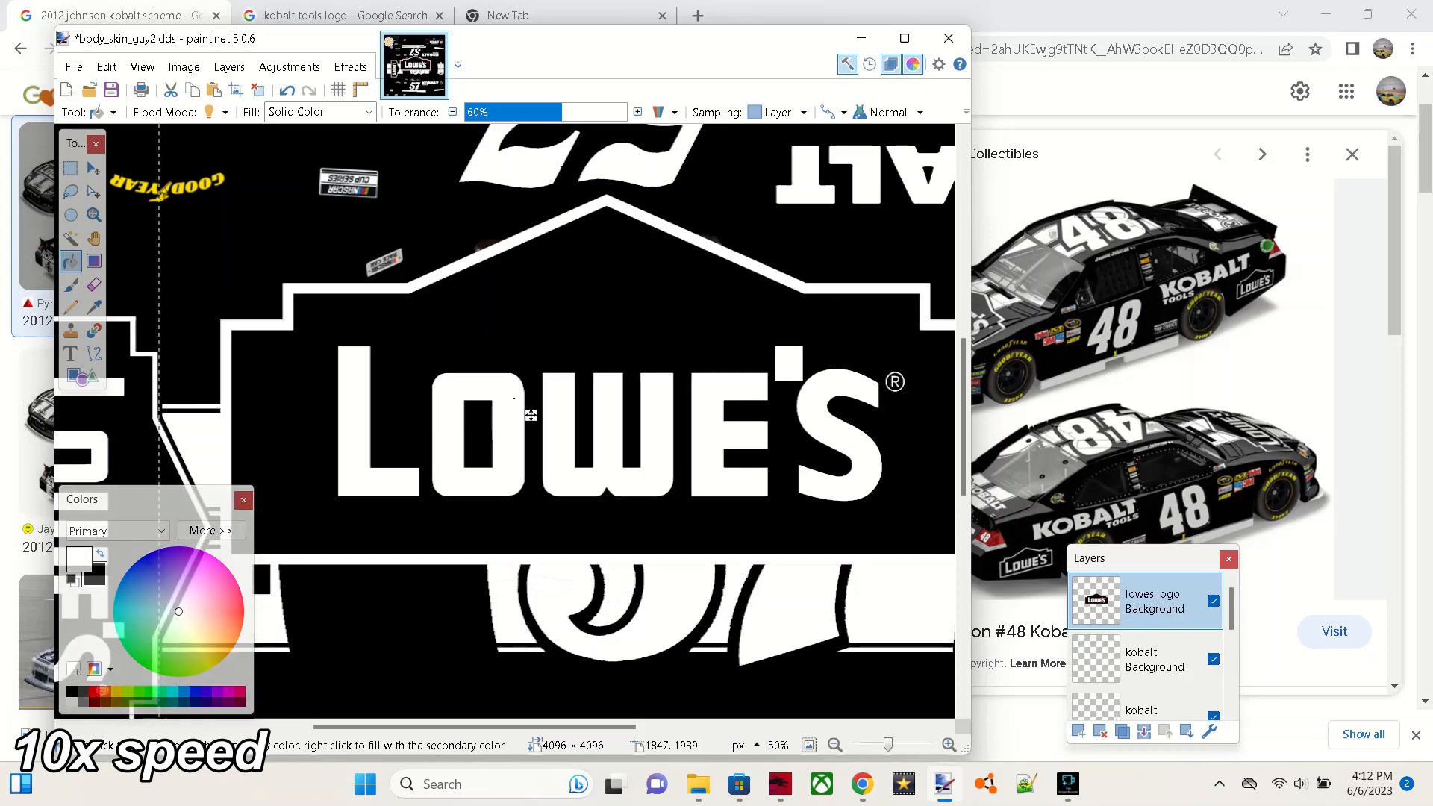
Step: Shrink the Lowe's logo and move it behind the lower side's rear wheel
scroll(641, 395, down, 2)
key(m)
drag(508, 444, 769, 574)
mouse_move(830, 605)
mouse_down()
mouse_move(852, 617)
mouse_move(797, 590)
mouse_up()
Step: Check other reference car photos in Chrome and refine the size of the Lowe's logo behind the rear wheel
click(127, 15)
click(728, 387)
scroll(1098, 485, down, 2)
click(1100, 532)
click(1097, 593)
click(943, 784)
drag(946, 659, 938, 647)
click(126, 14)
click(944, 784)
Step: Duplicate the Lowe's logo layer, rotate the copy 180°, place it behind the upper side's rear wheel, and select the kobalt layer
key(ctrl+d)
click(1123, 732)
click(229, 68)
click(257, 280)
drag(265, 134, 877, 162)
scroll(877, 162, up, 2)
scroll(877, 162, down, 1)
drag(878, 213, 879, 217)
click(1153, 660)
scroll(1154, 642, down, 2)
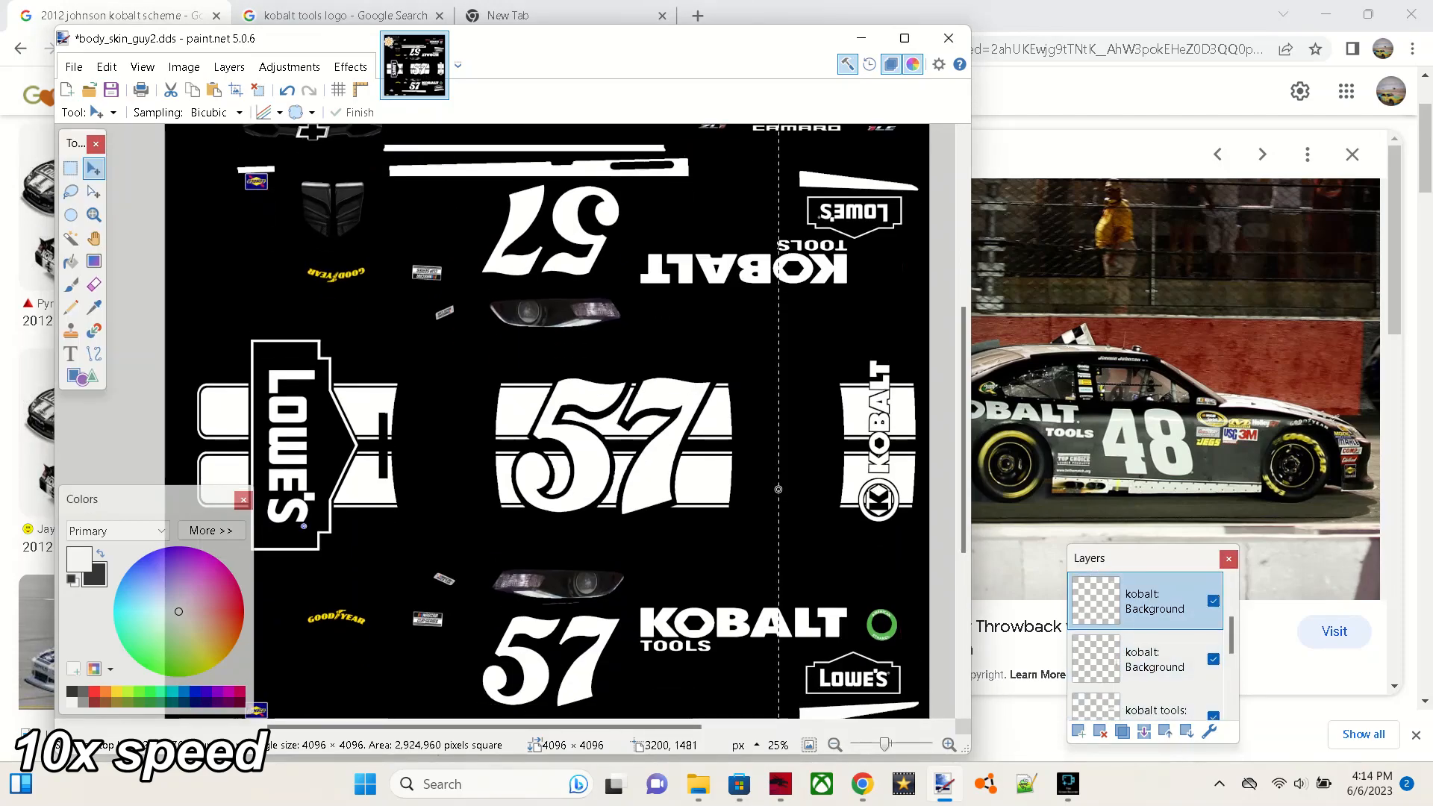
Step: Move the TOOLS lettering on the upper side to sit against the LT end of the Kobalt logo
click(70, 168)
key(ctrl+d)
mouse_move(776, 235)
mouse_down()
mouse_move(848, 253)
mouse_move(742, 259)
mouse_up()
click(93, 169)
key(ctrl+z)
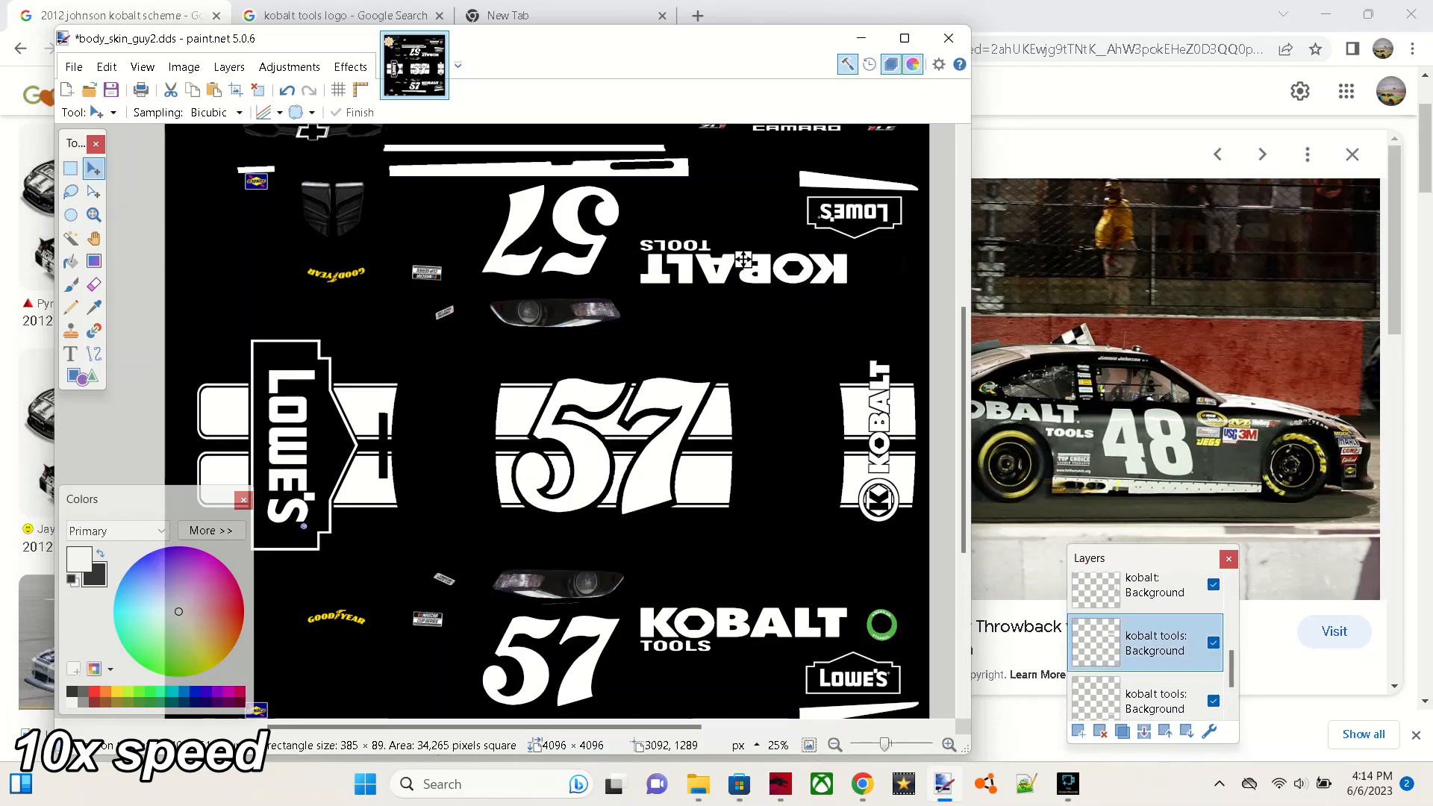
Step: Import the SMunger logo video size image from the Pictures folder as a new layer
scroll(745, 261, down, 1)
click(229, 67)
click(275, 190)
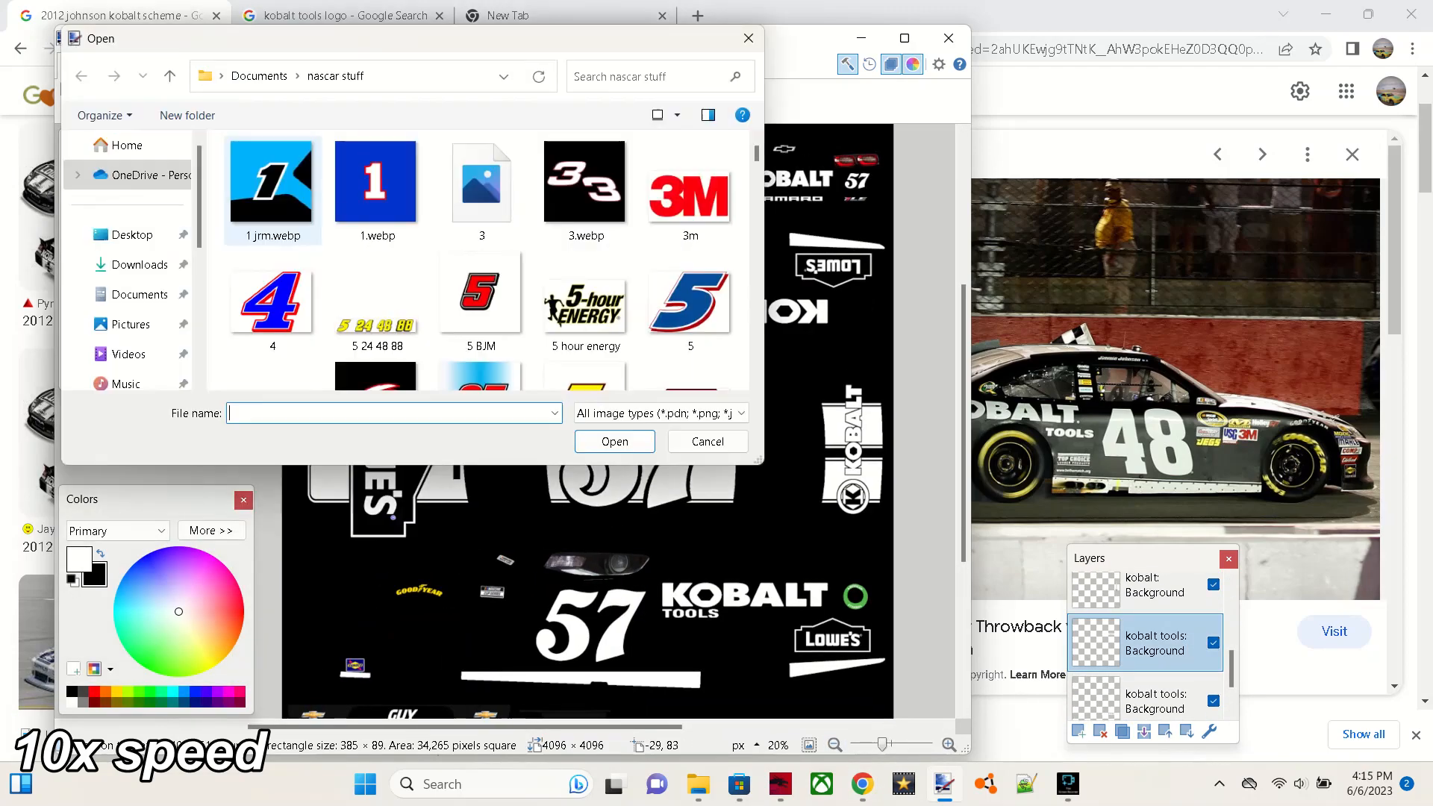
click(134, 324)
double_click(482, 202)
scroll(586, 299, down, 10)
double_click(597, 291)
Step: Shrink the SMunger logo over the decal ahead of the lower side's 57 and place a duplicate, rotated about 180°, on the upper side
drag(506, 236, 615, 592)
drag(678, 628, 459, 519)
drag(426, 500, 492, 314)
click(1123, 732)
scroll(1157, 661, down, 1)
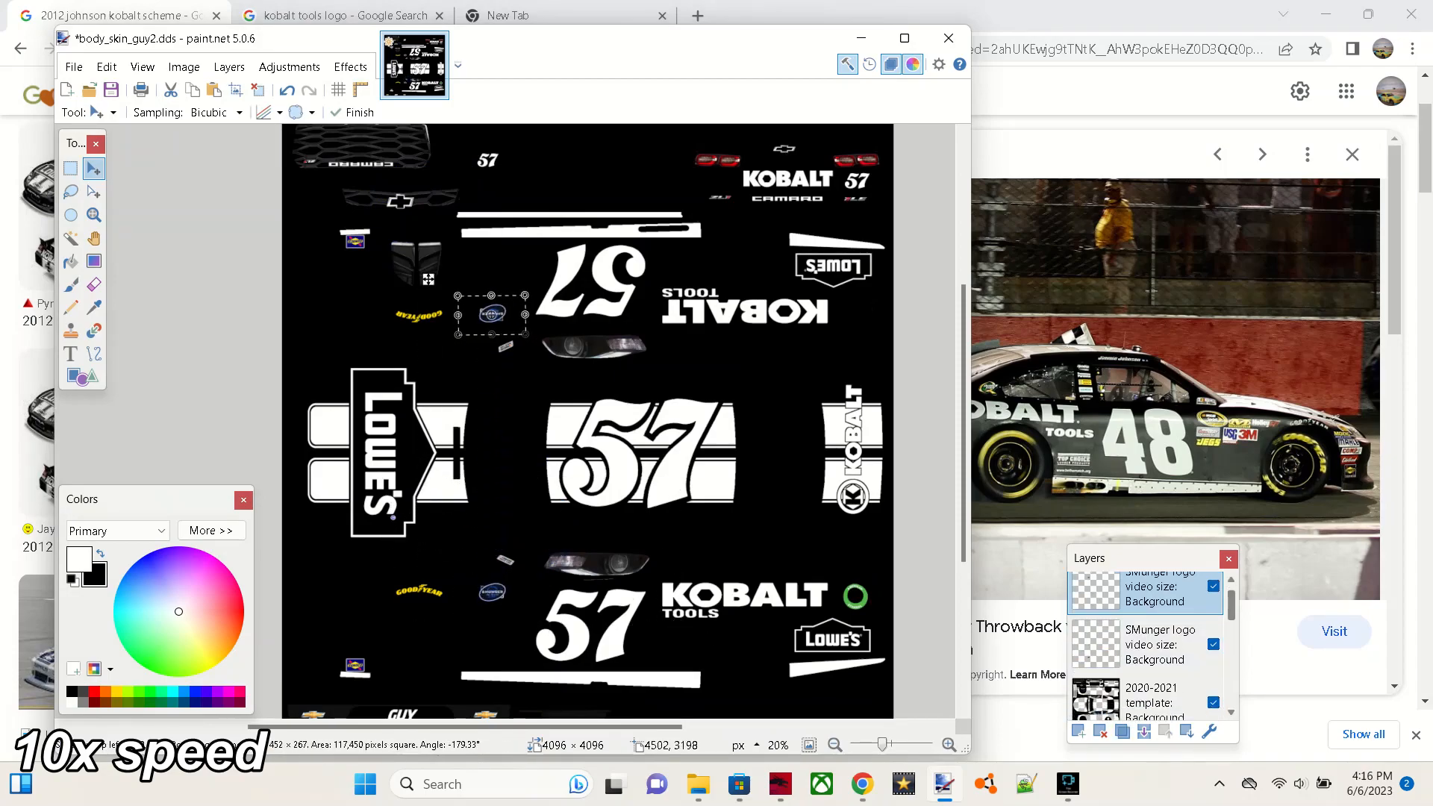
Step: Deselect, choose the 2020-2021 template layer, and set the Eraser's brush size to 200
click(1157, 677)
key(ctrl+d)
click(94, 284)
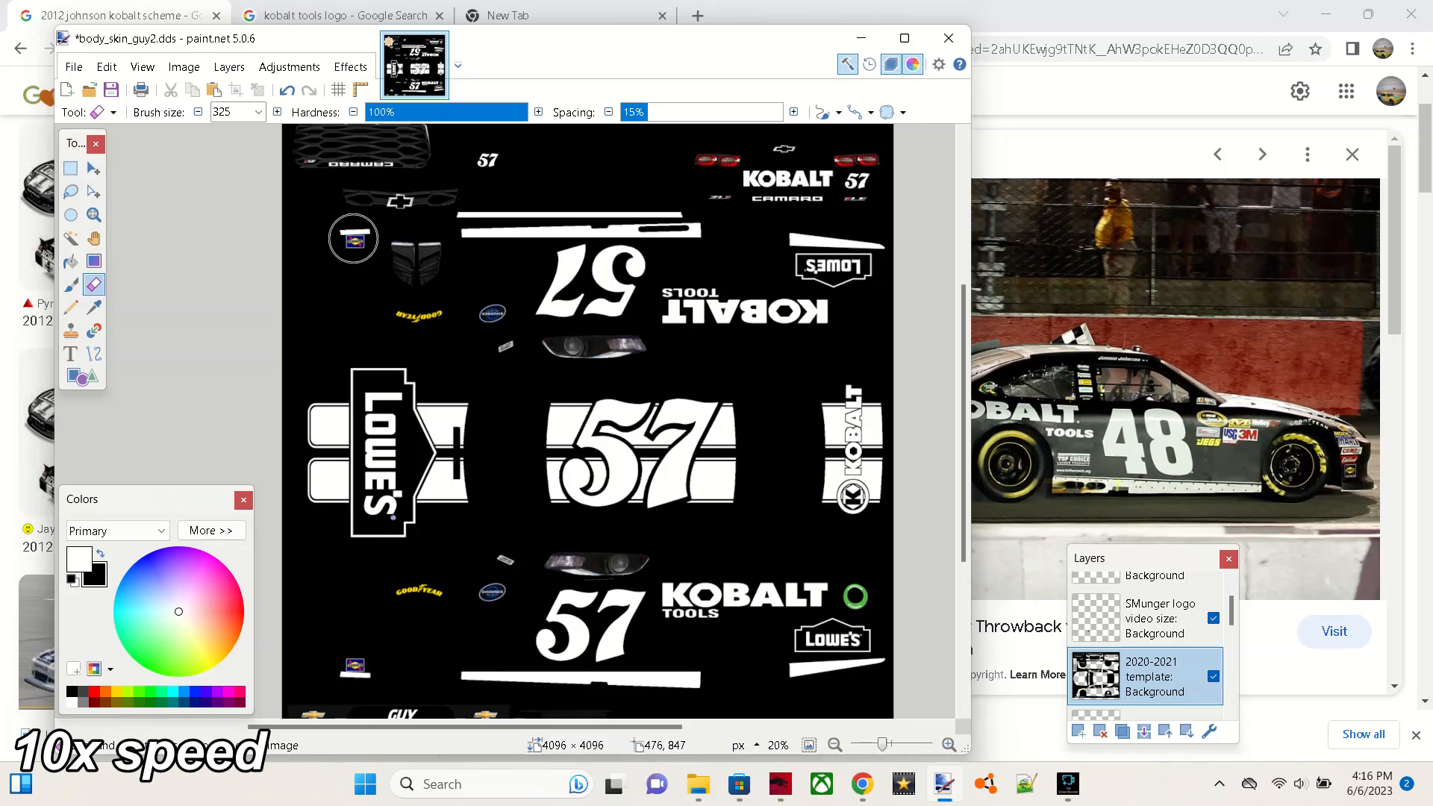
scroll(522, 377, down, 1)
scroll(956, 521, up, 3)
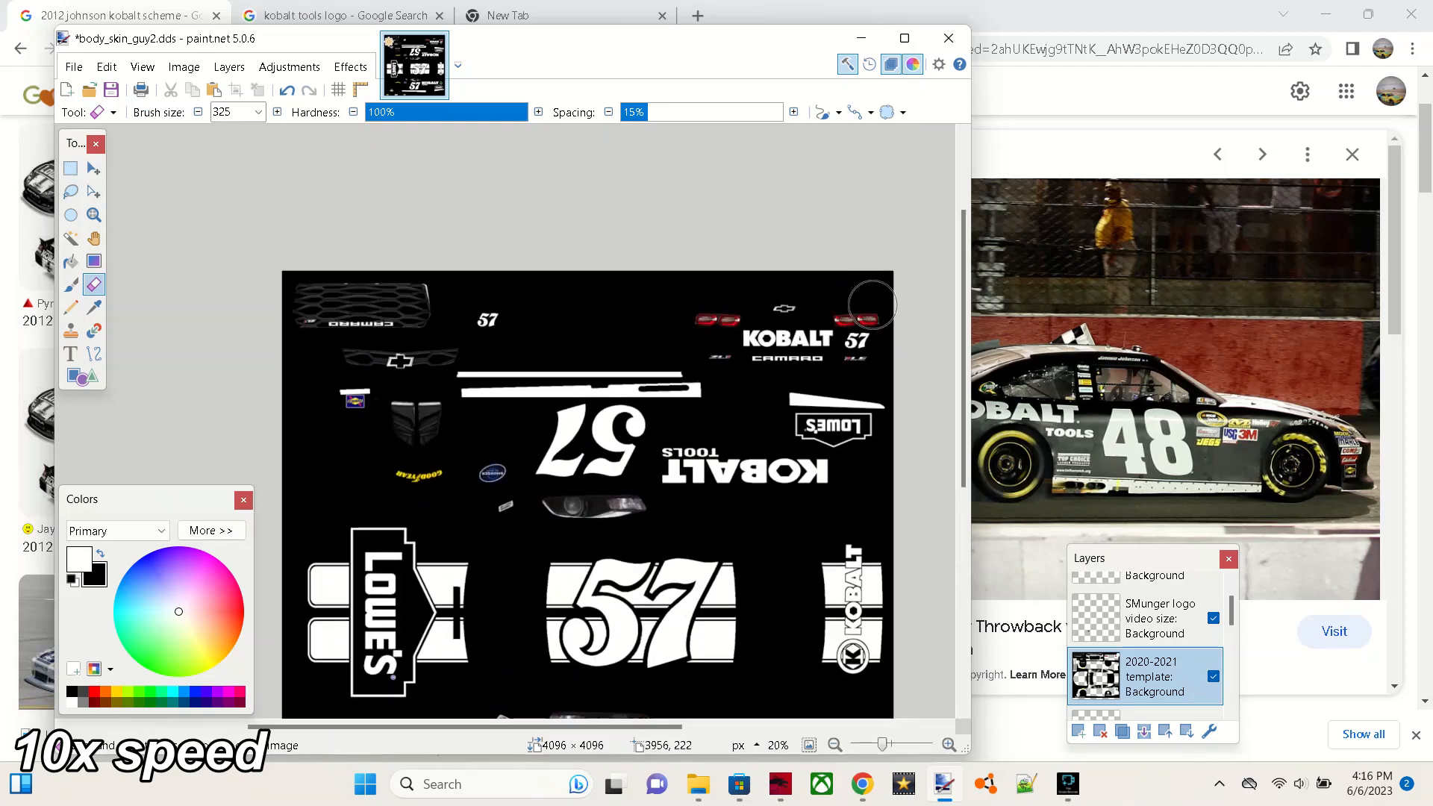
key(bracketleft)
key(bracketleft)
key(bracketleft)
key(bracketleft)
key(bracketleft)
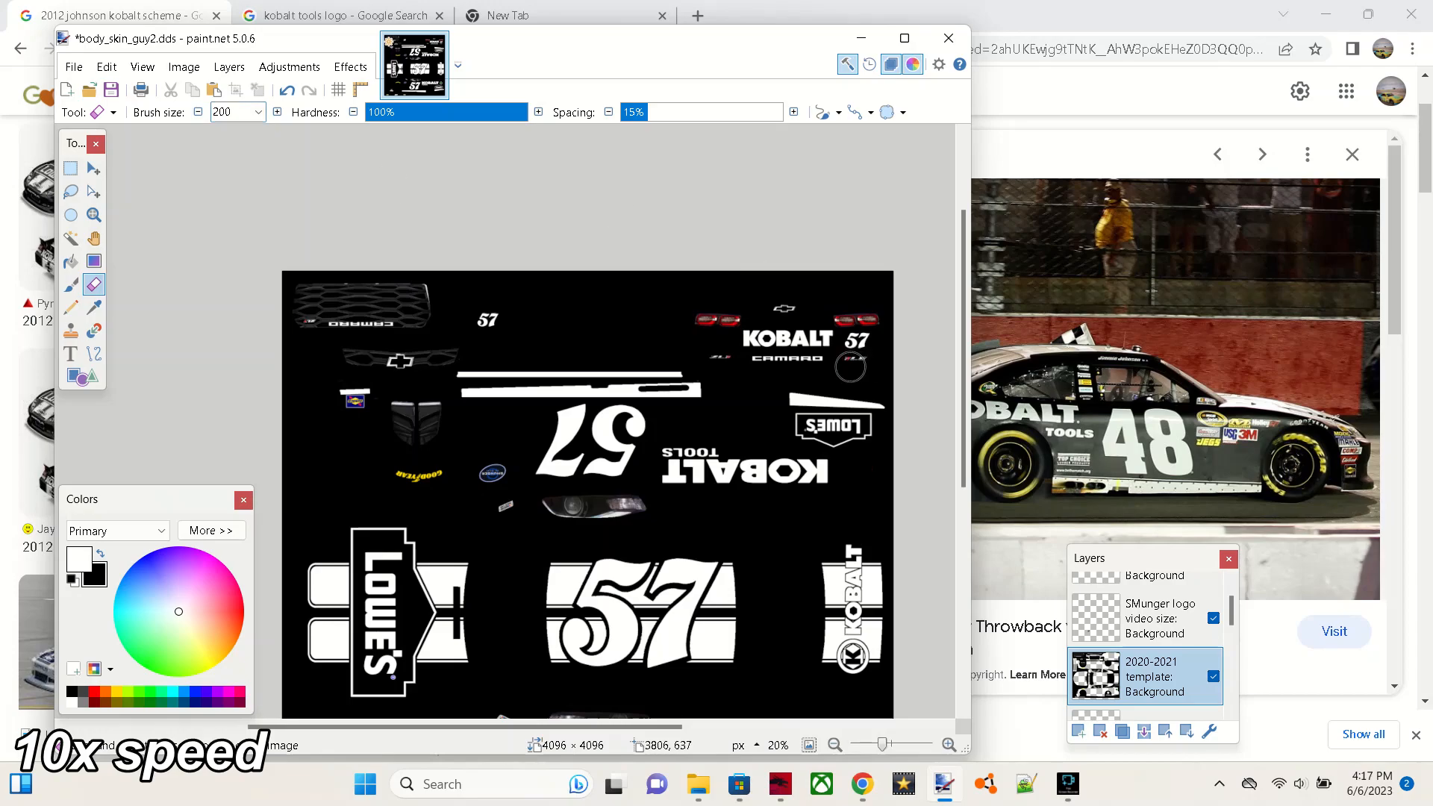
scroll(942, 426, down, 3)
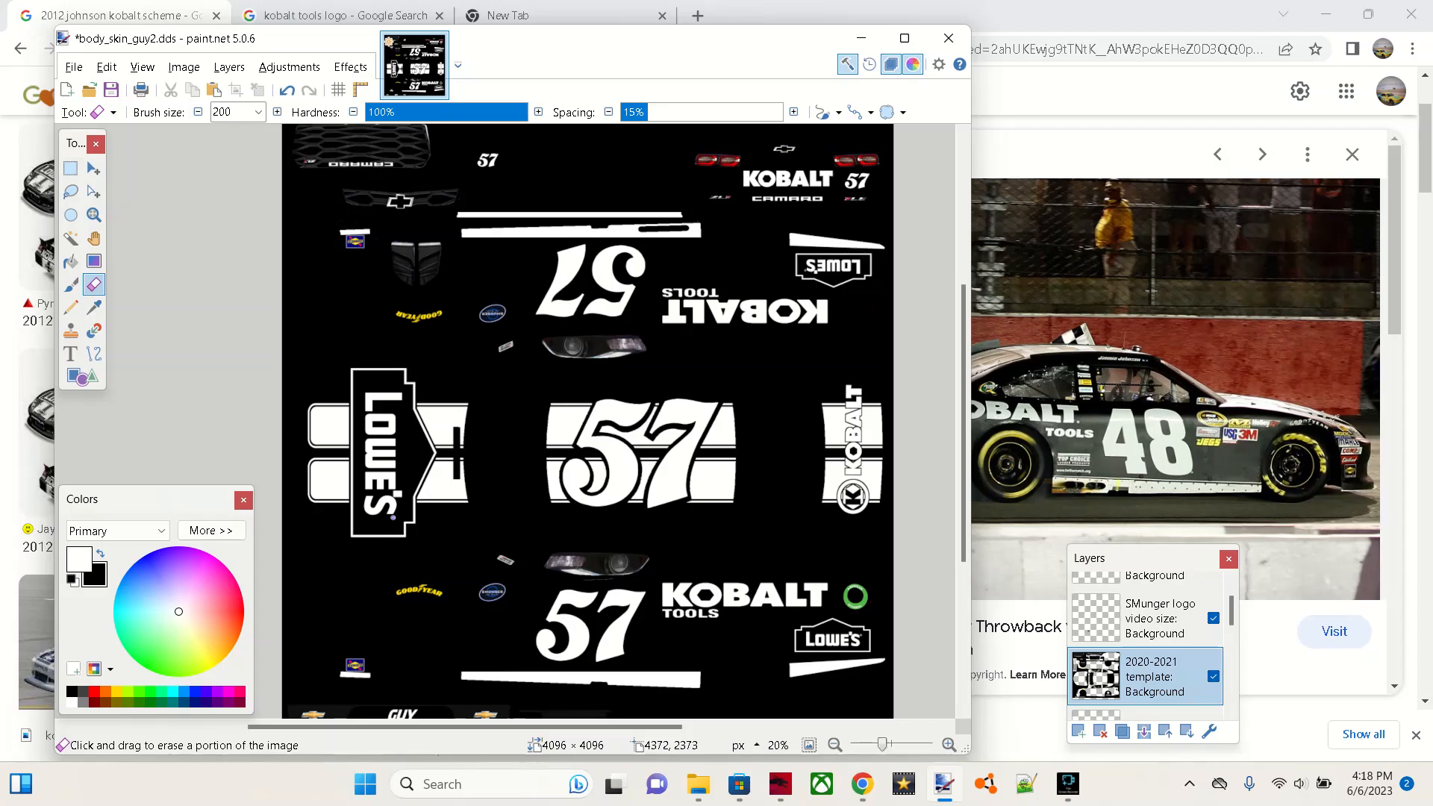
Step: Save the flattened texture as body_skin_guy2 in DDS format with BC1 (Linear, DXT1), replacing the existing file in the guy2 folder
click(74, 67)
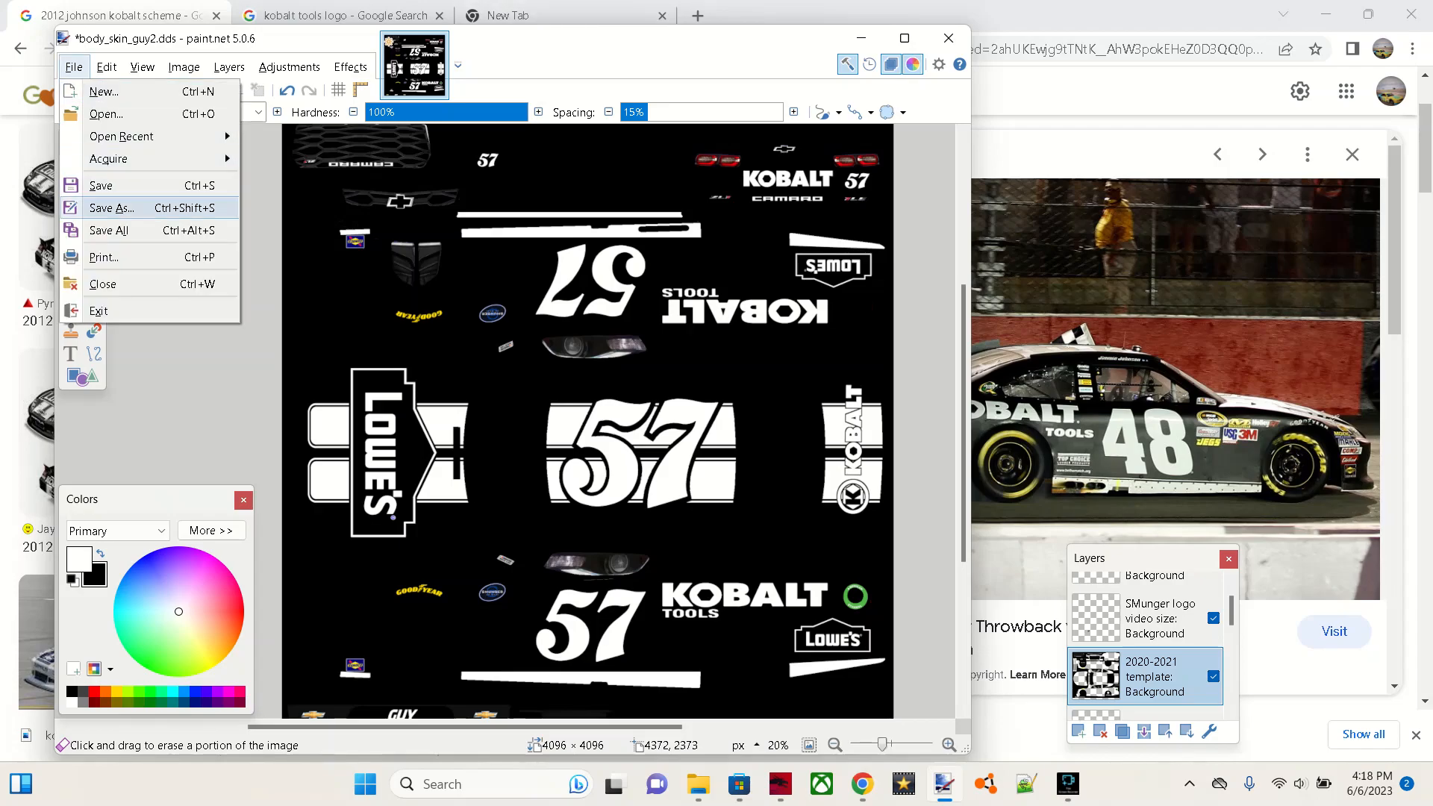
click(112, 208)
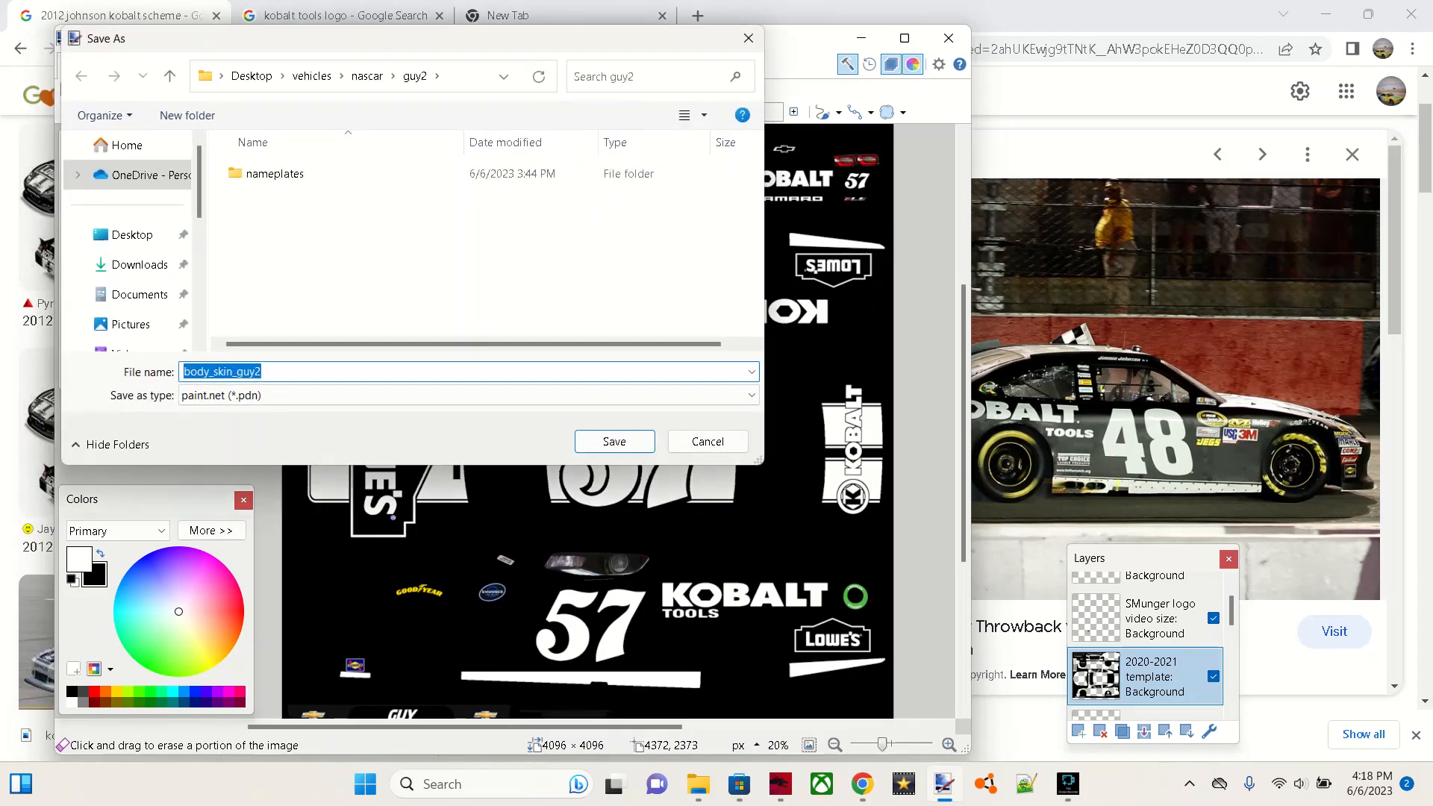
click(469, 396)
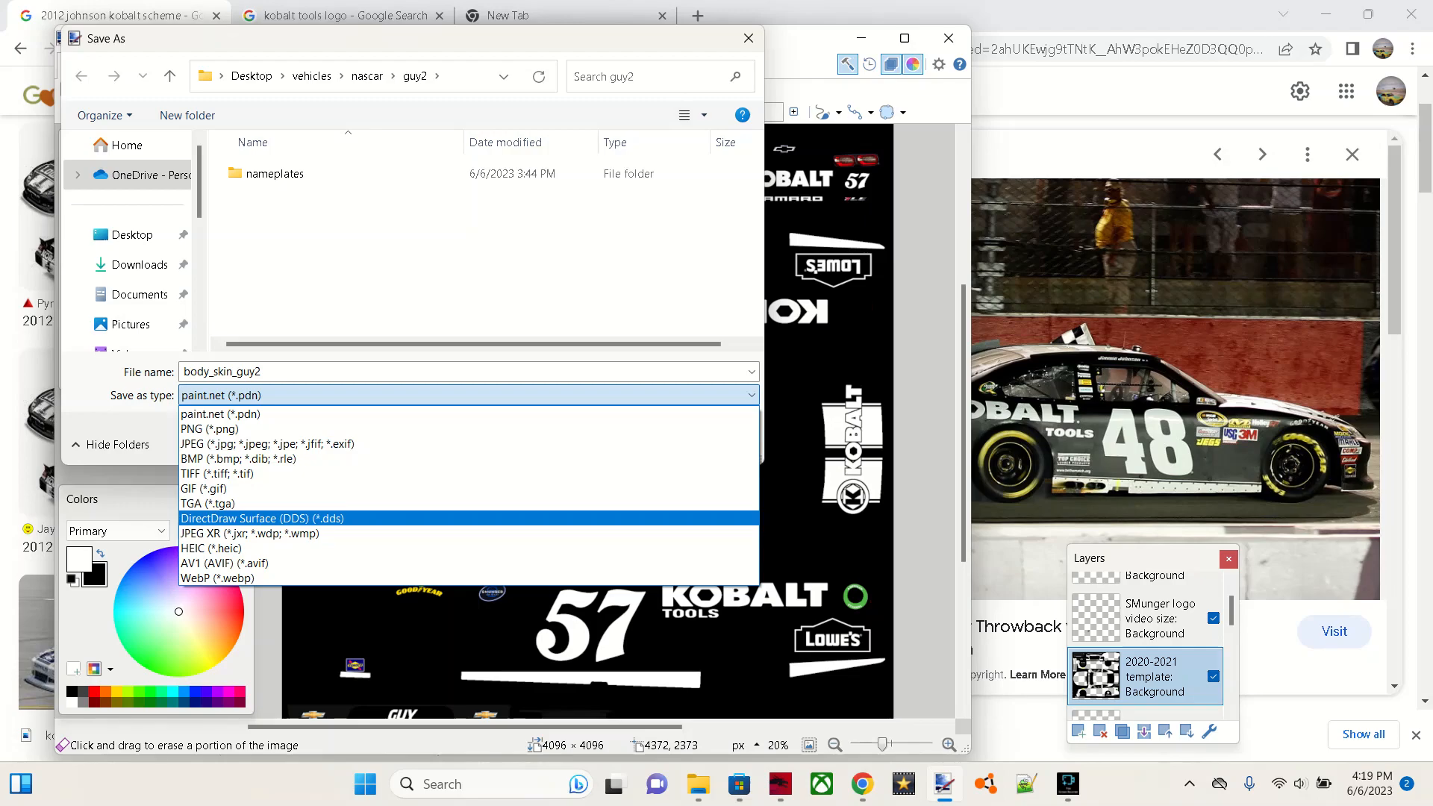
key(Return)
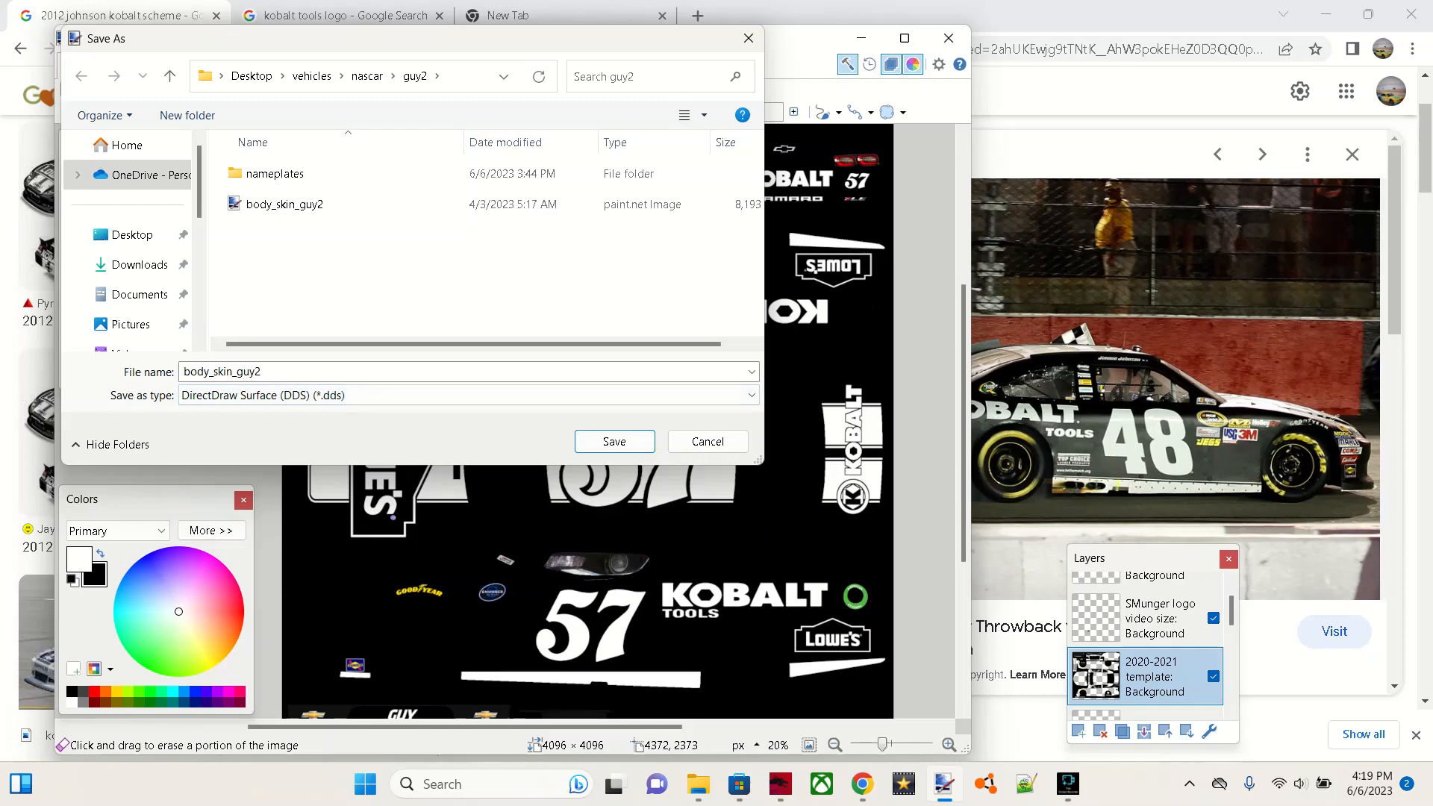
key(Return)
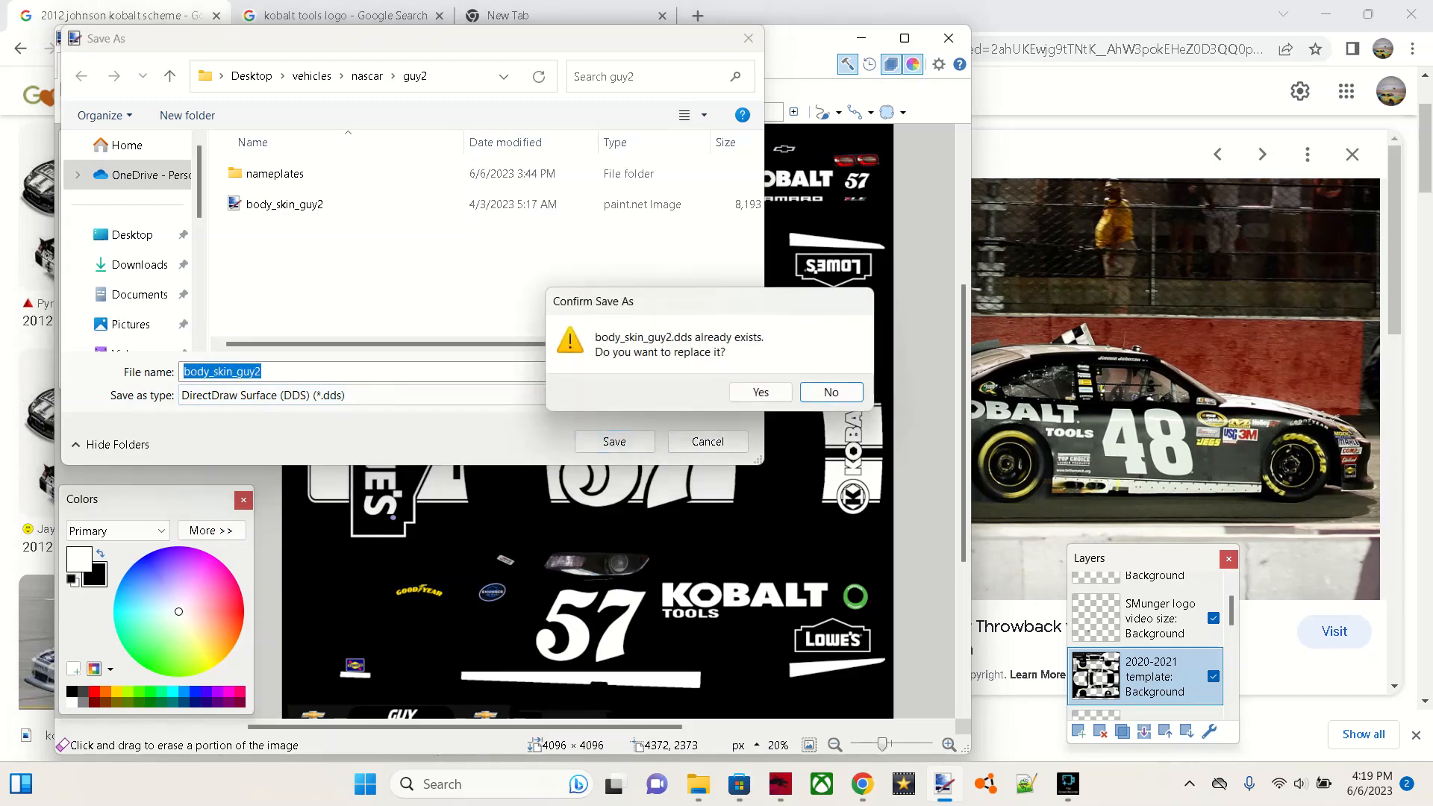
click(760, 392)
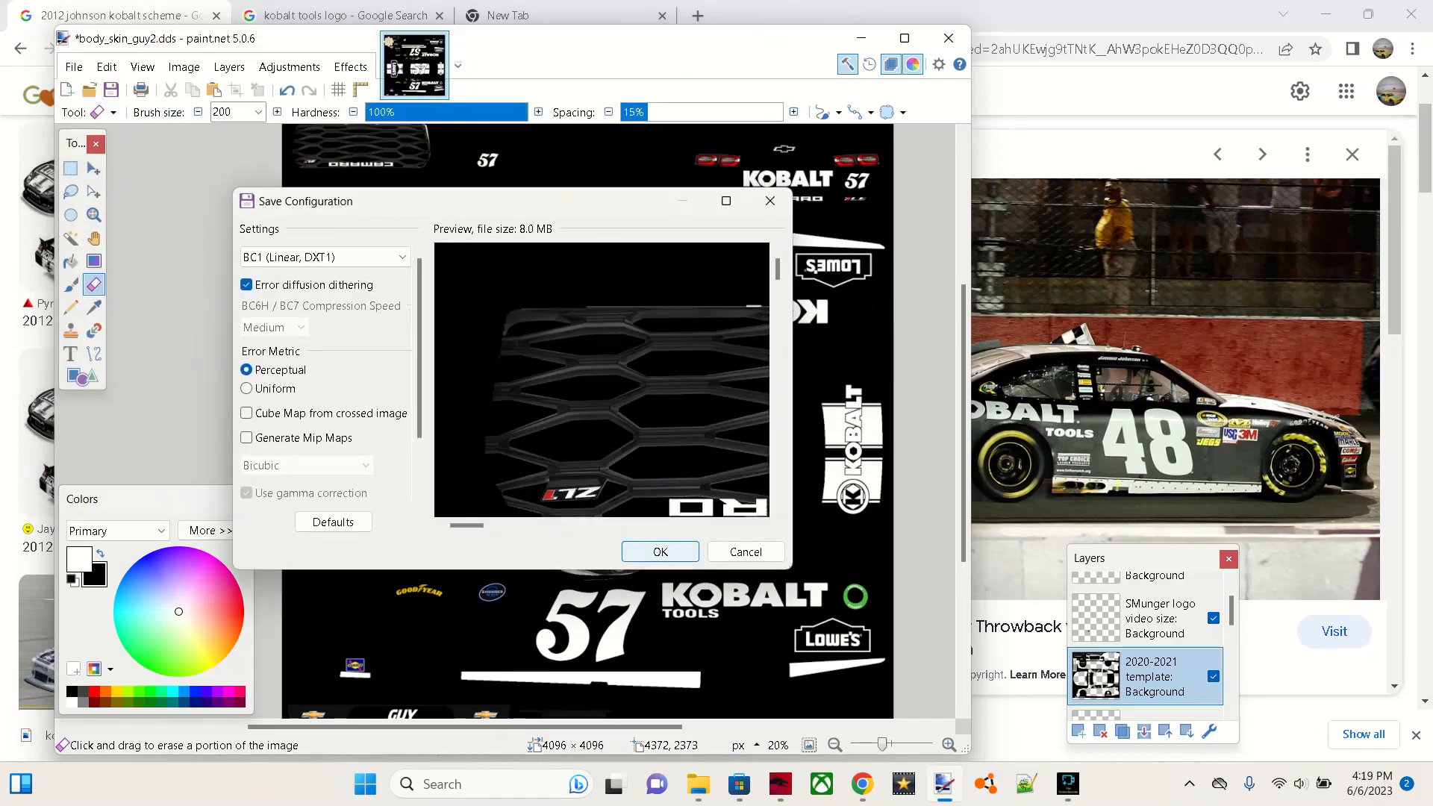
key(Return)
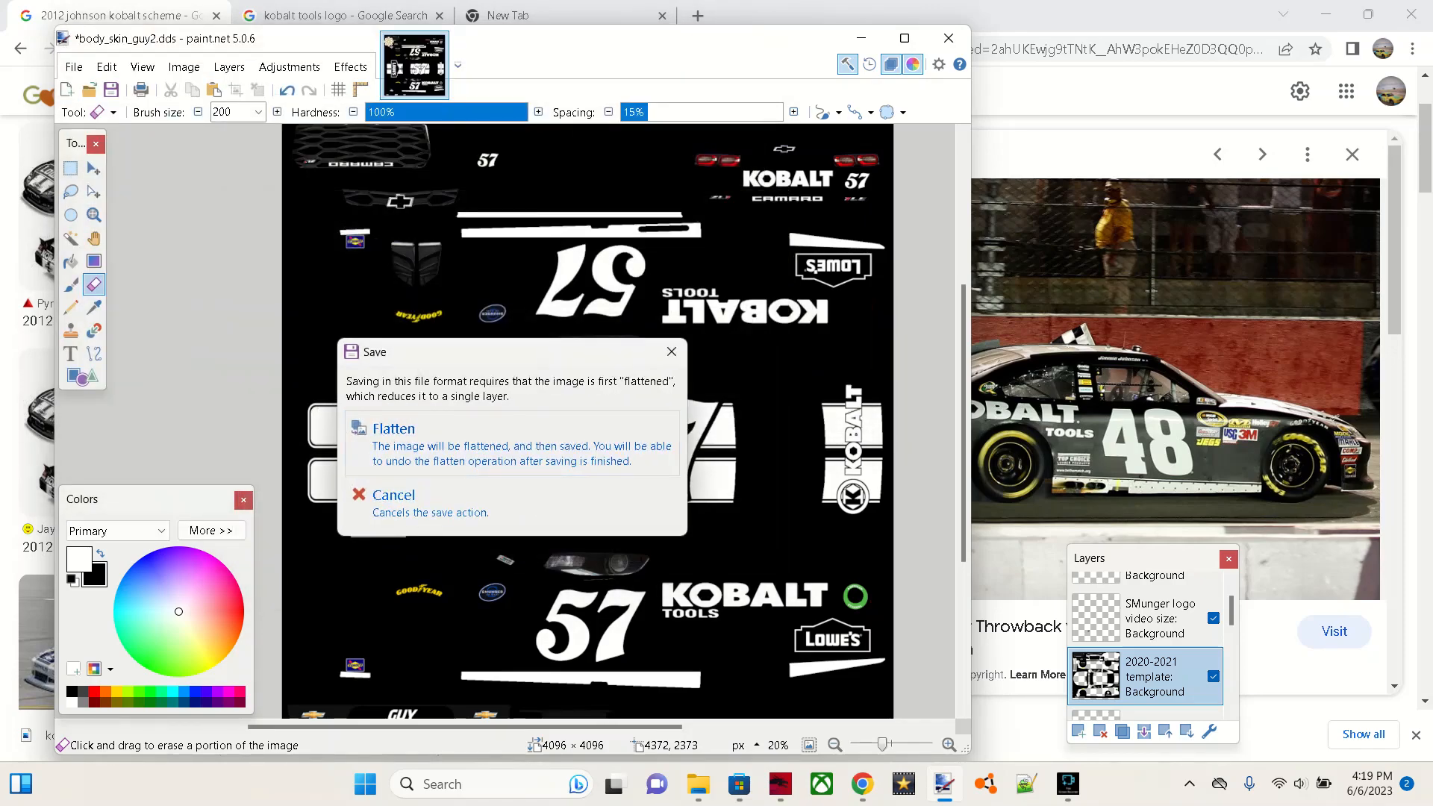
key(Return)
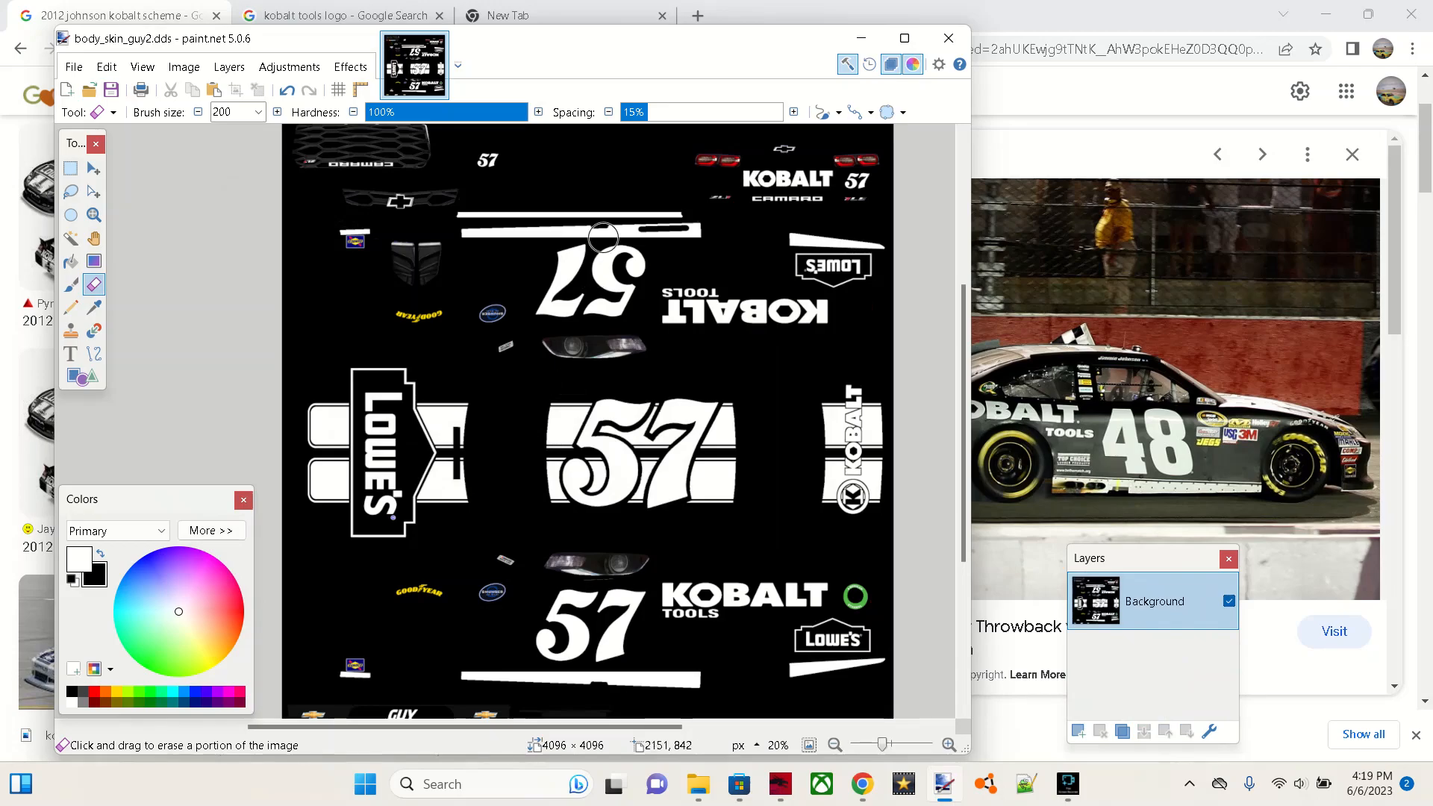
Step: Compress the vehicles folder on the desktop to a ZIP file named Kobalt Scheme
click(861, 38)
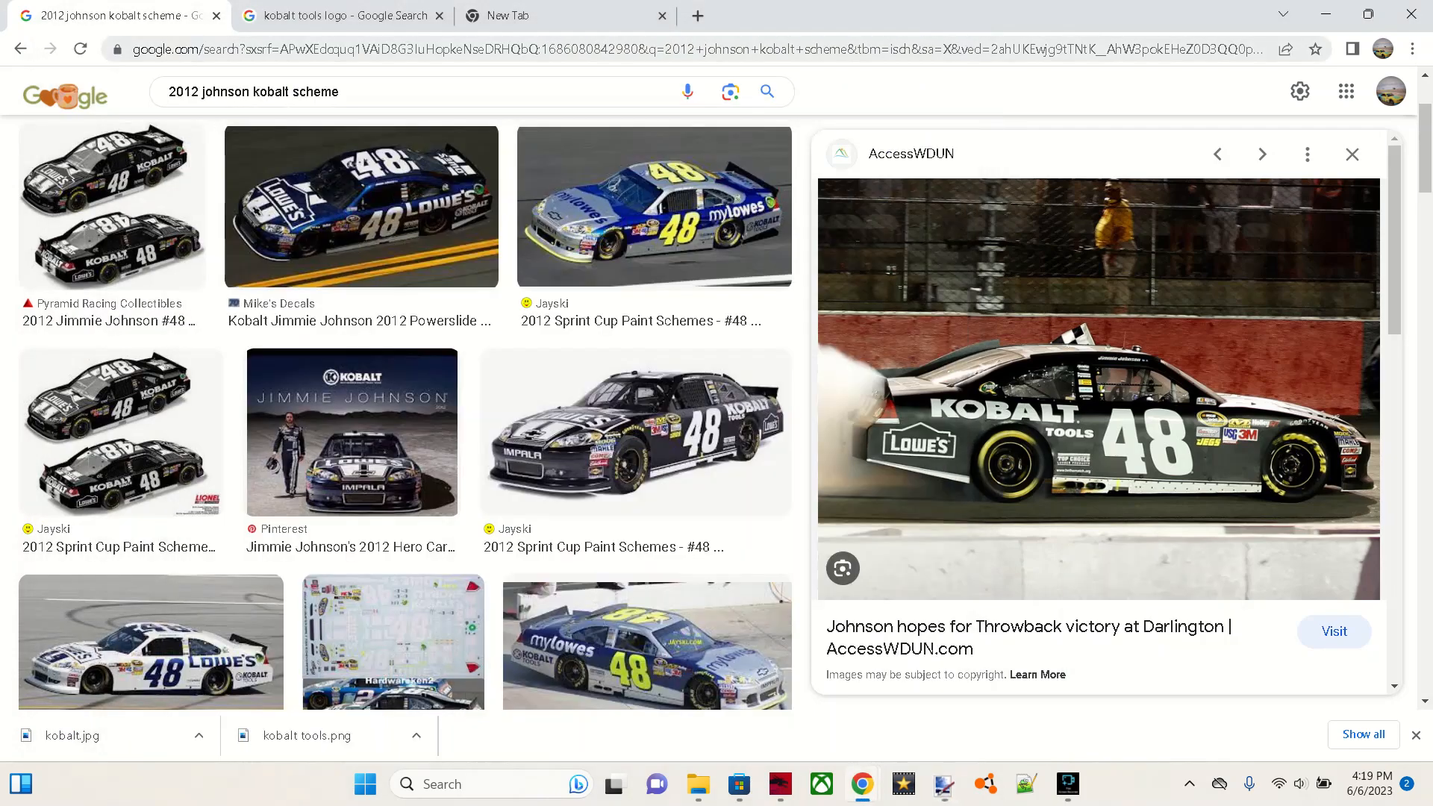
click(1326, 13)
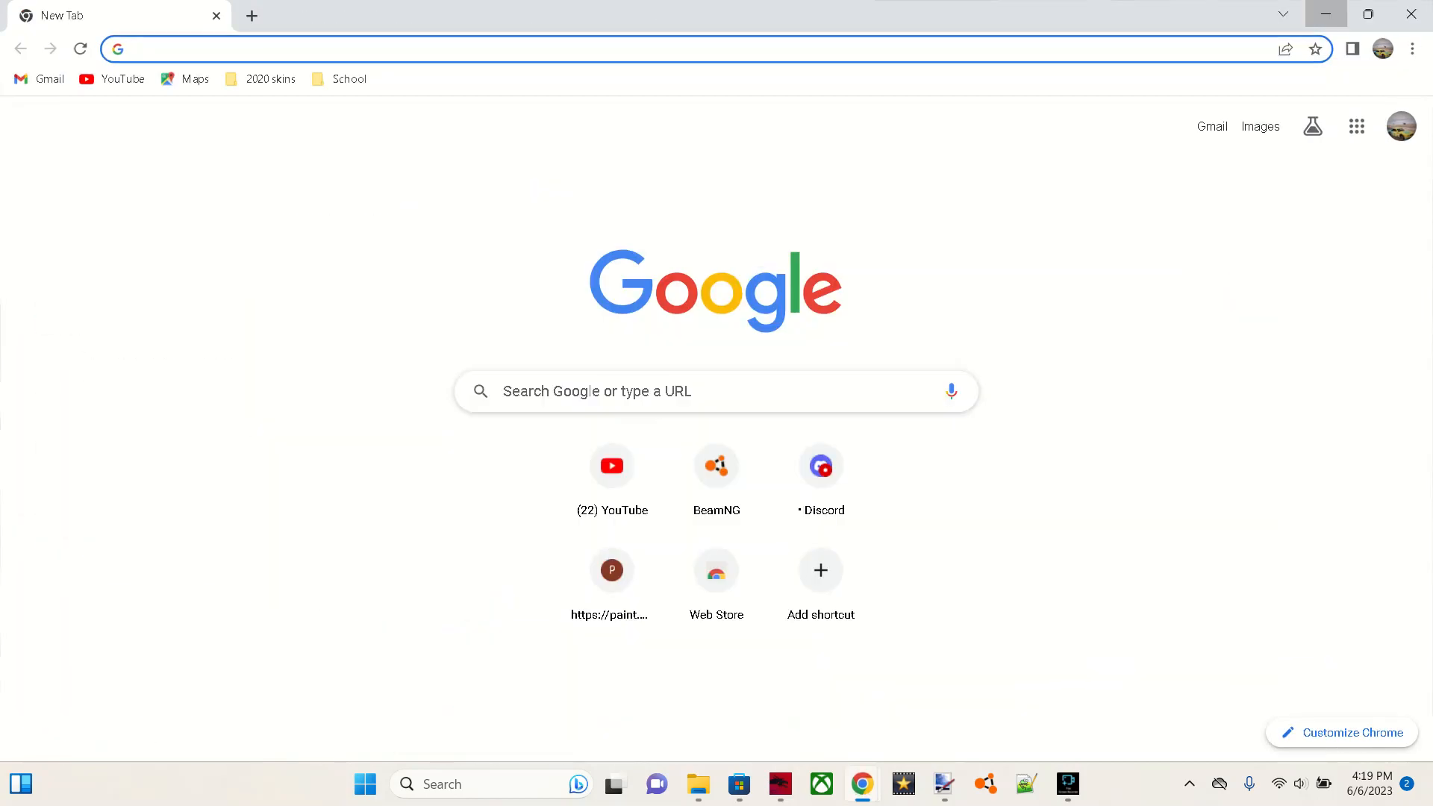
click(1326, 13)
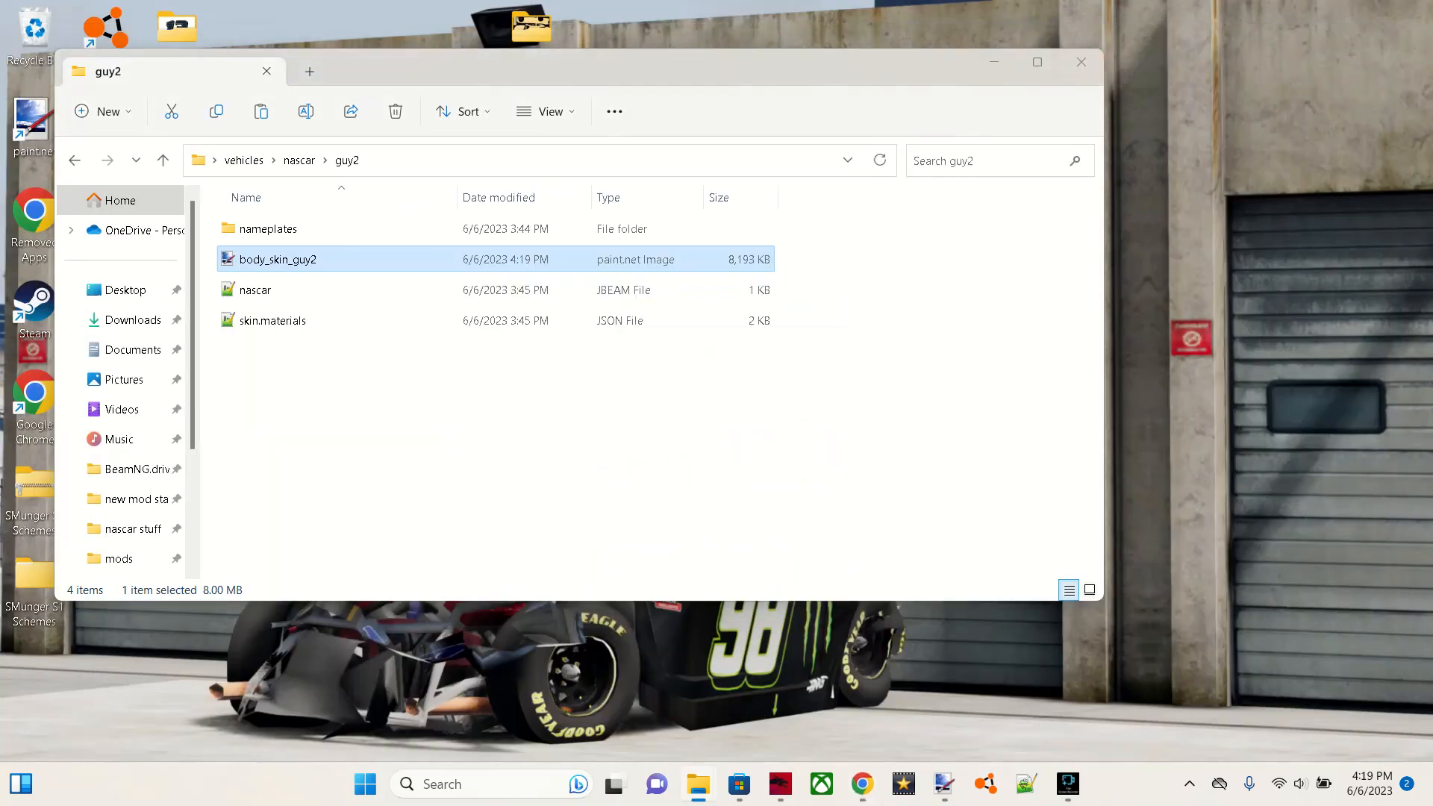
click(994, 61)
right_click(387, 492)
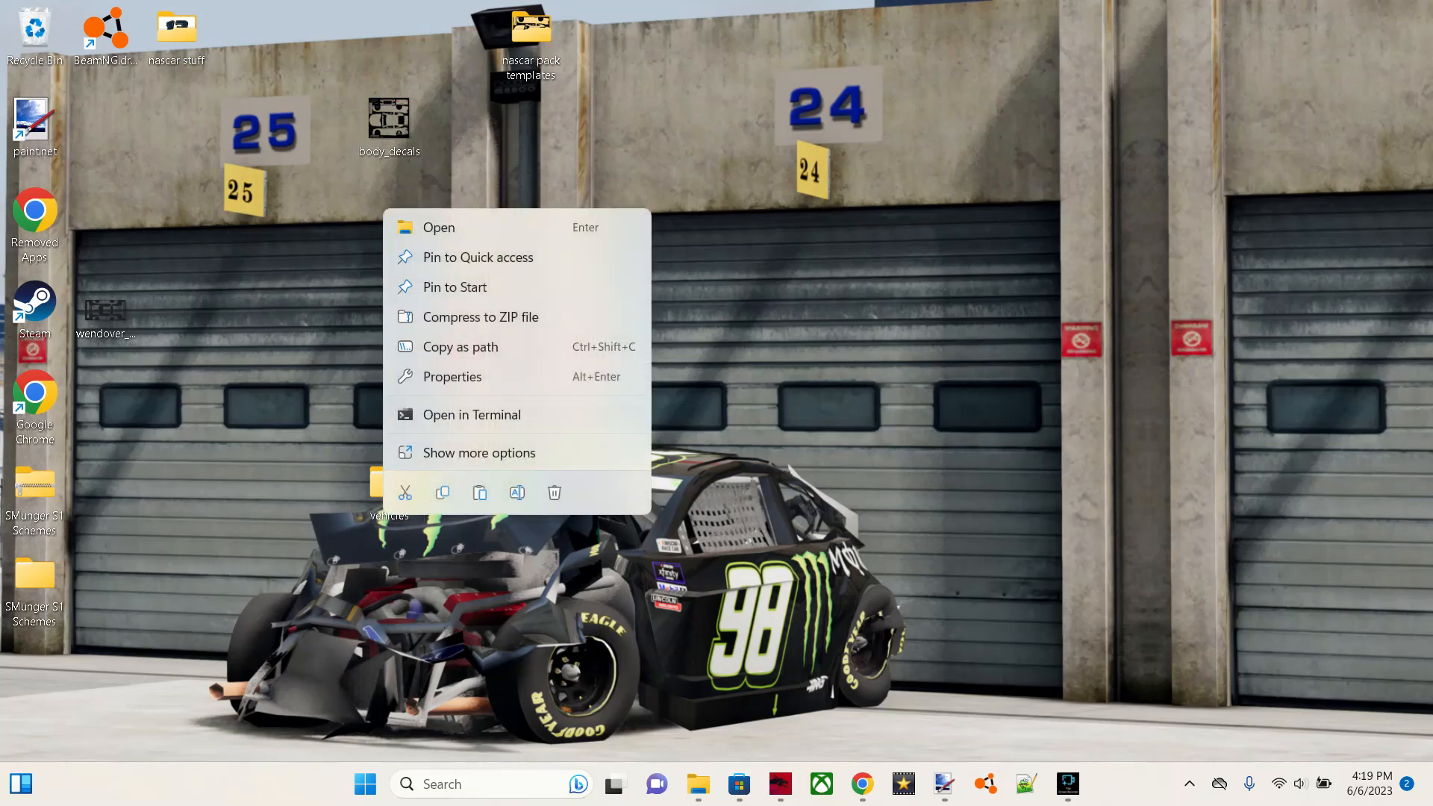
click(481, 316)
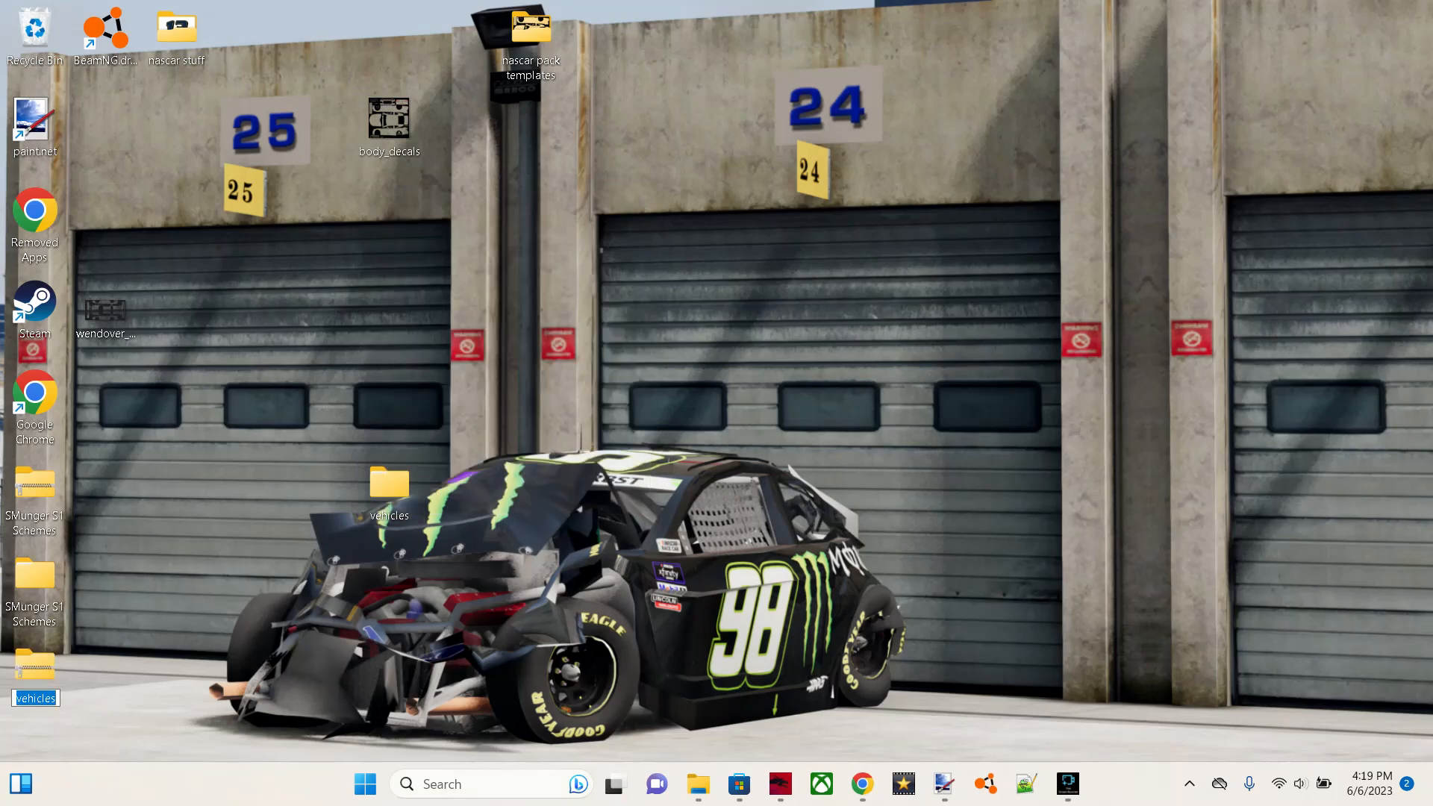
text(kobalt Scheme)
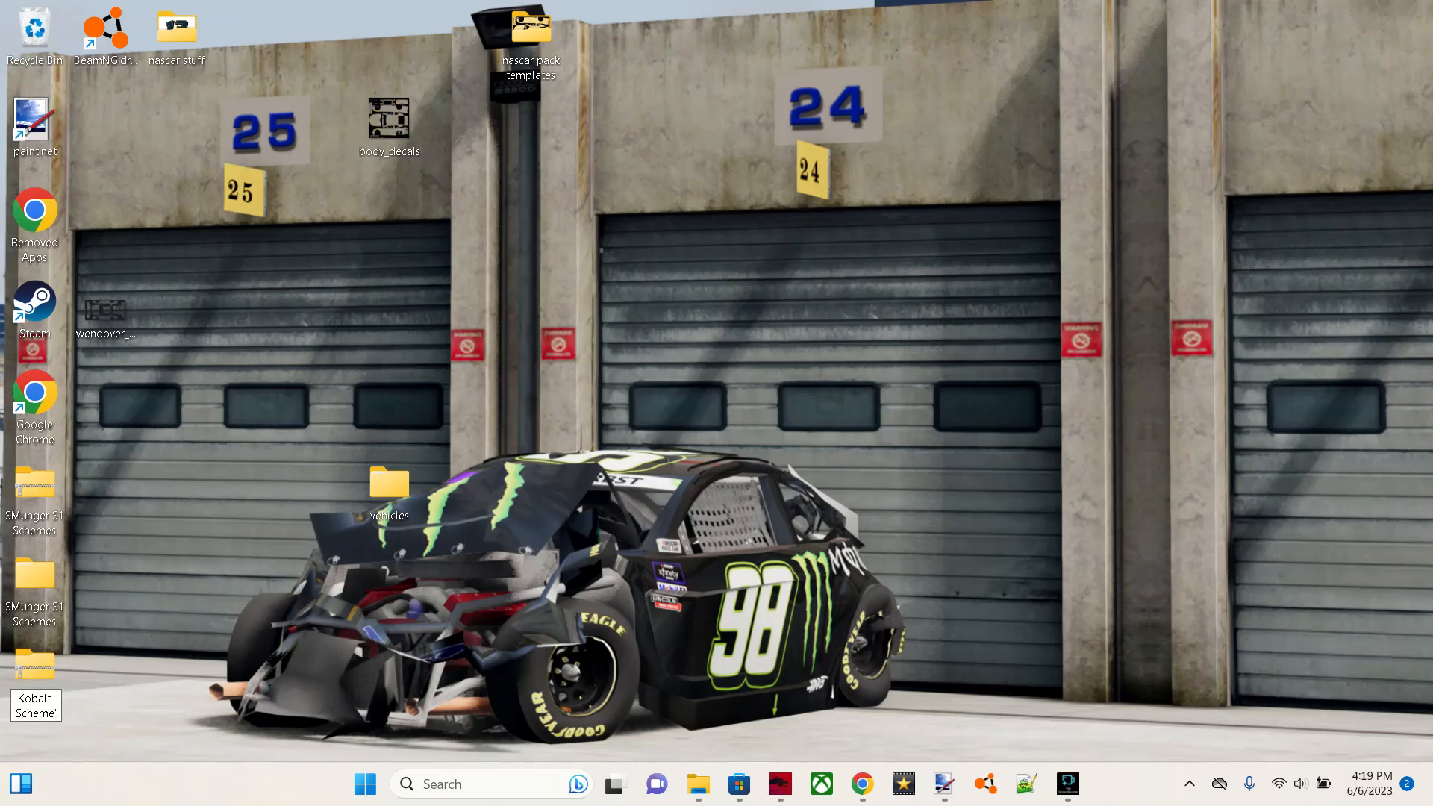
key(Return)
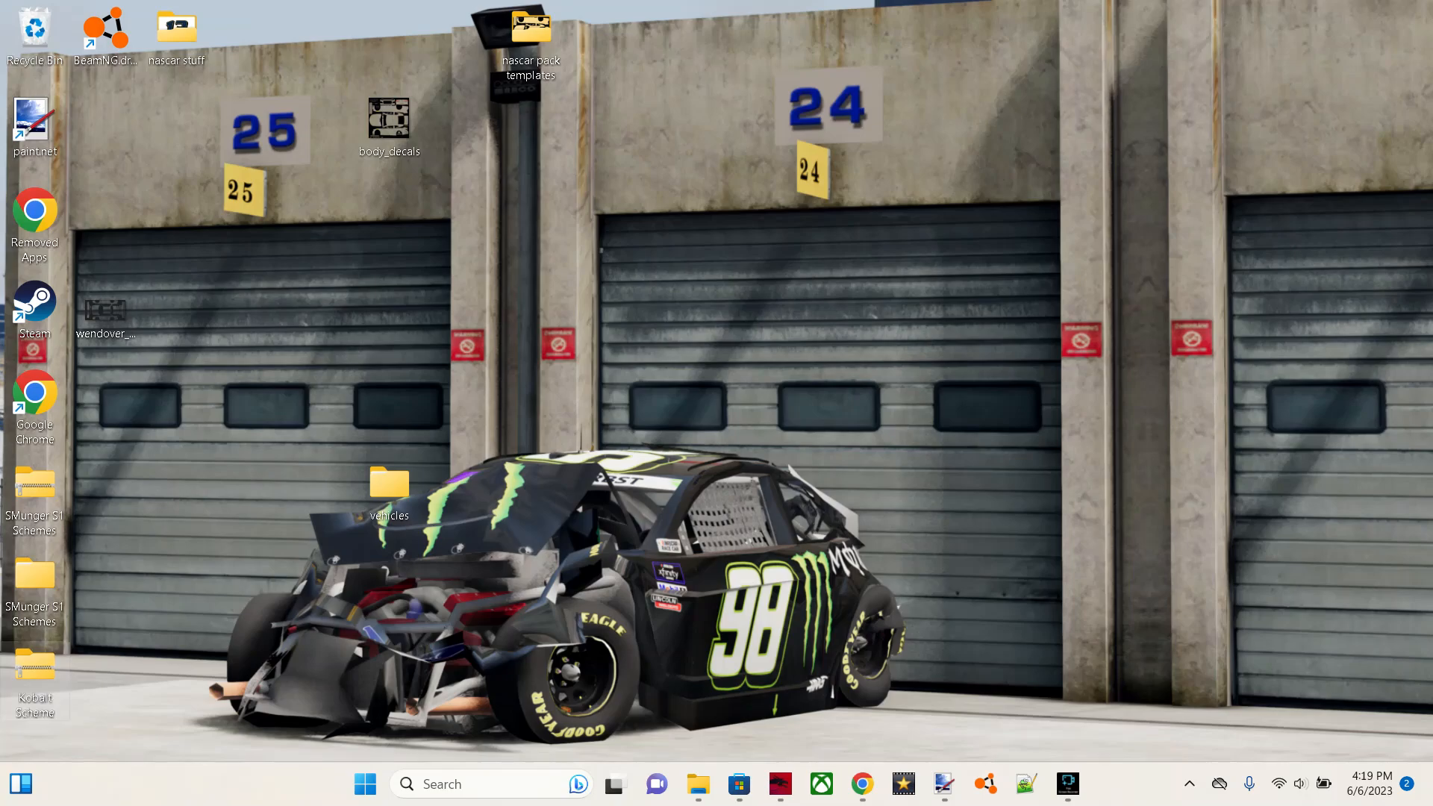
Step: Compare the folder structure of the Kobalt Scheme ZIP with that of the SMunger S1 Schemes ZIP
key(Return)
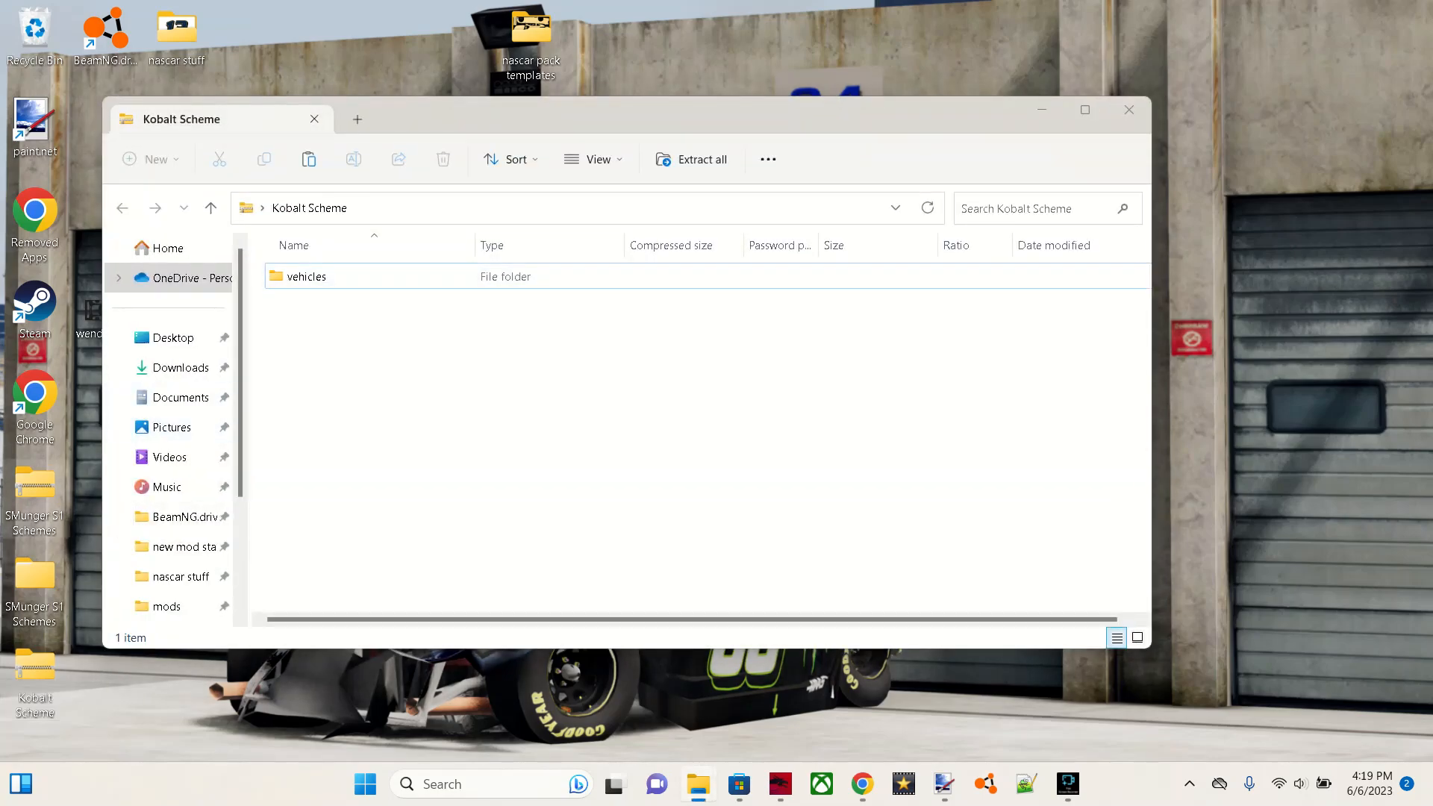
double_click(34, 493)
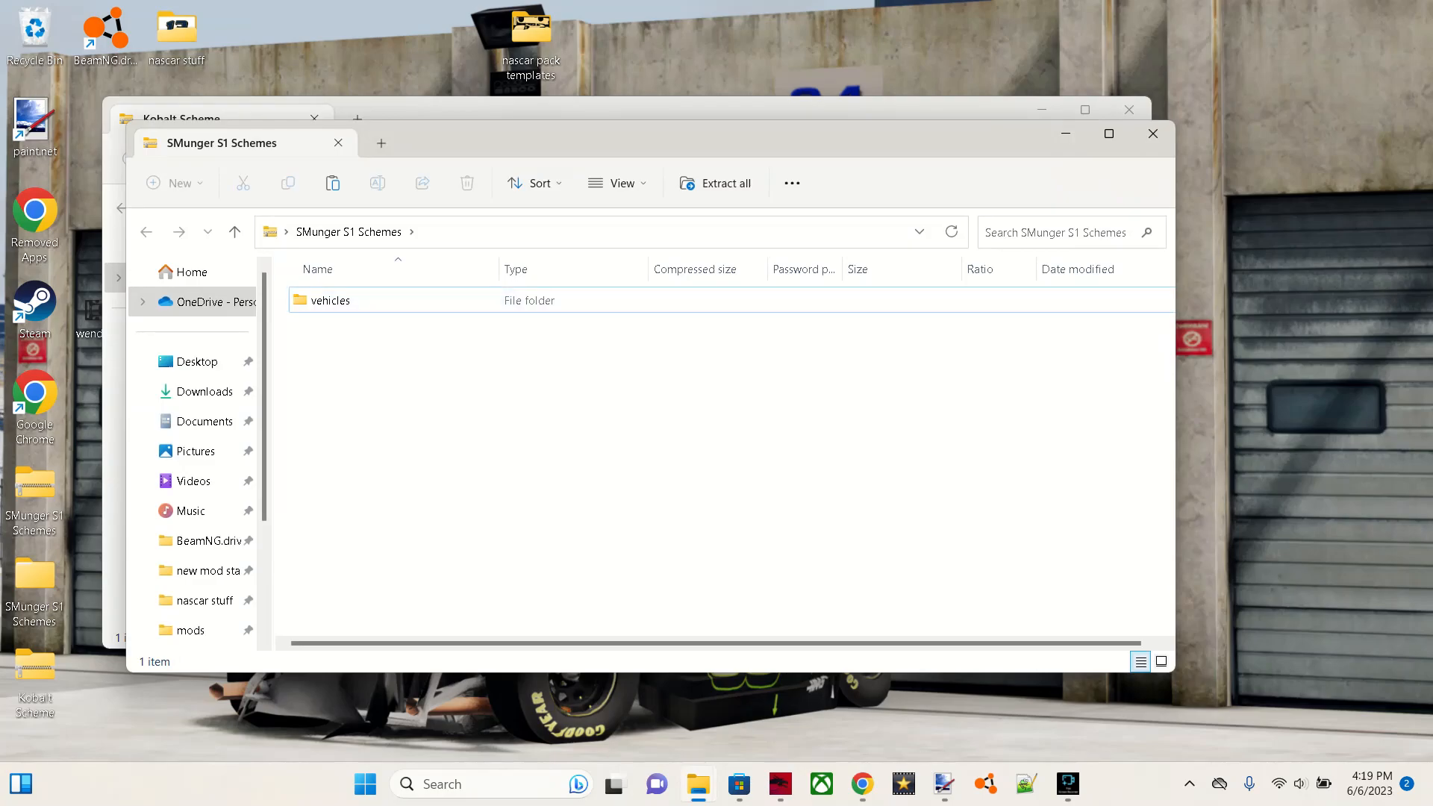
click(1154, 133)
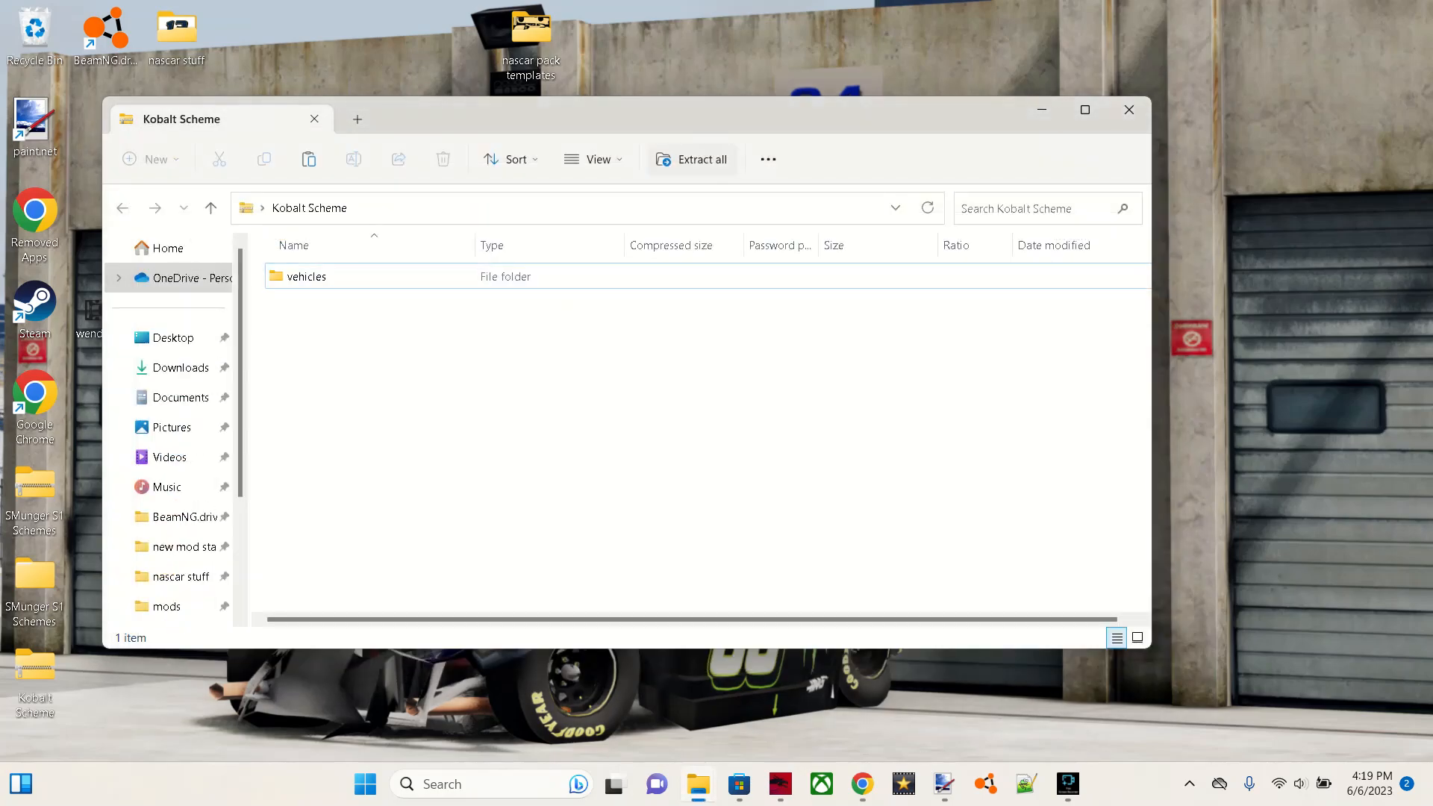
click(1042, 110)
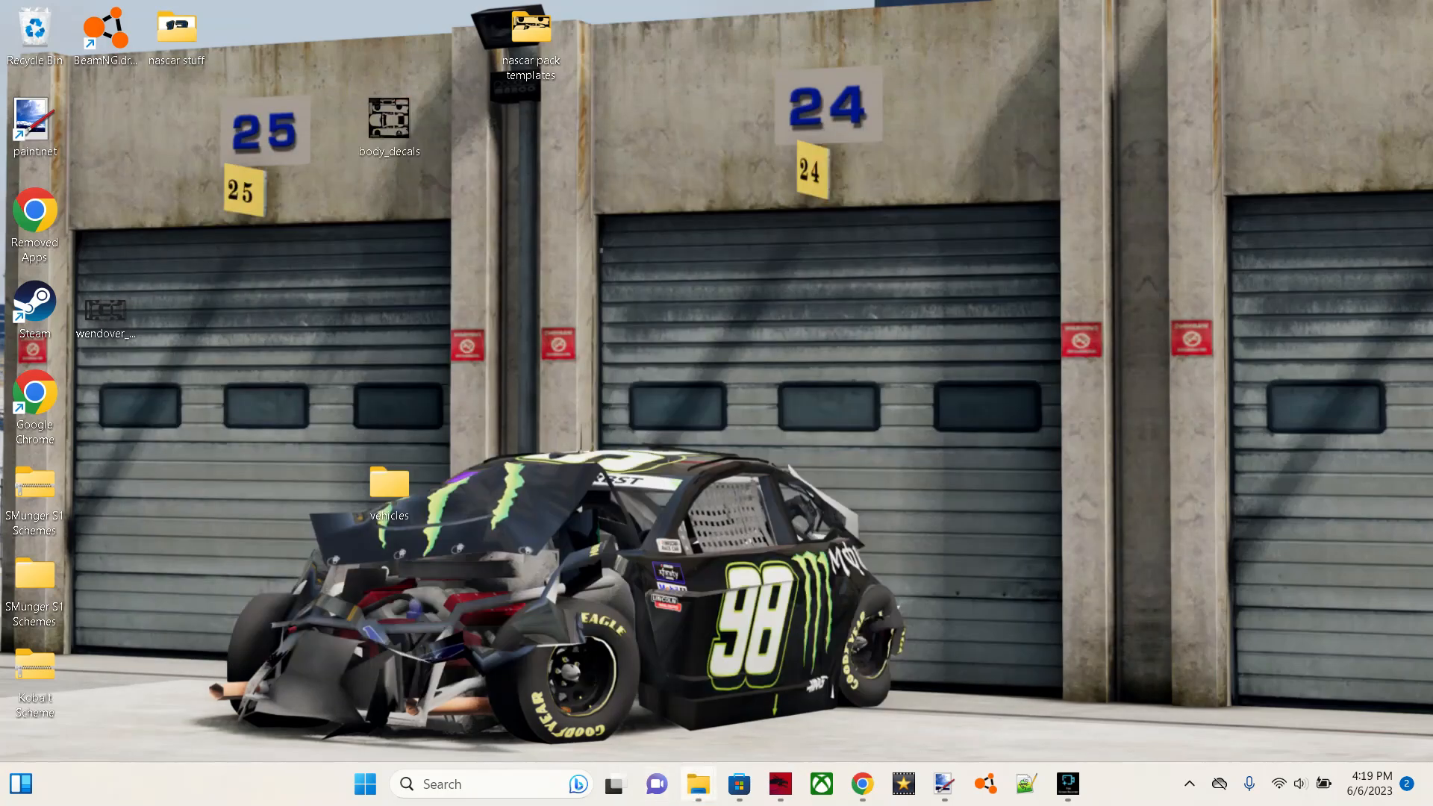
Step: Move the Kobalt Scheme ZIP from the desktop into the BeamNG.drive 0.28 mods folder
right_click(699, 784)
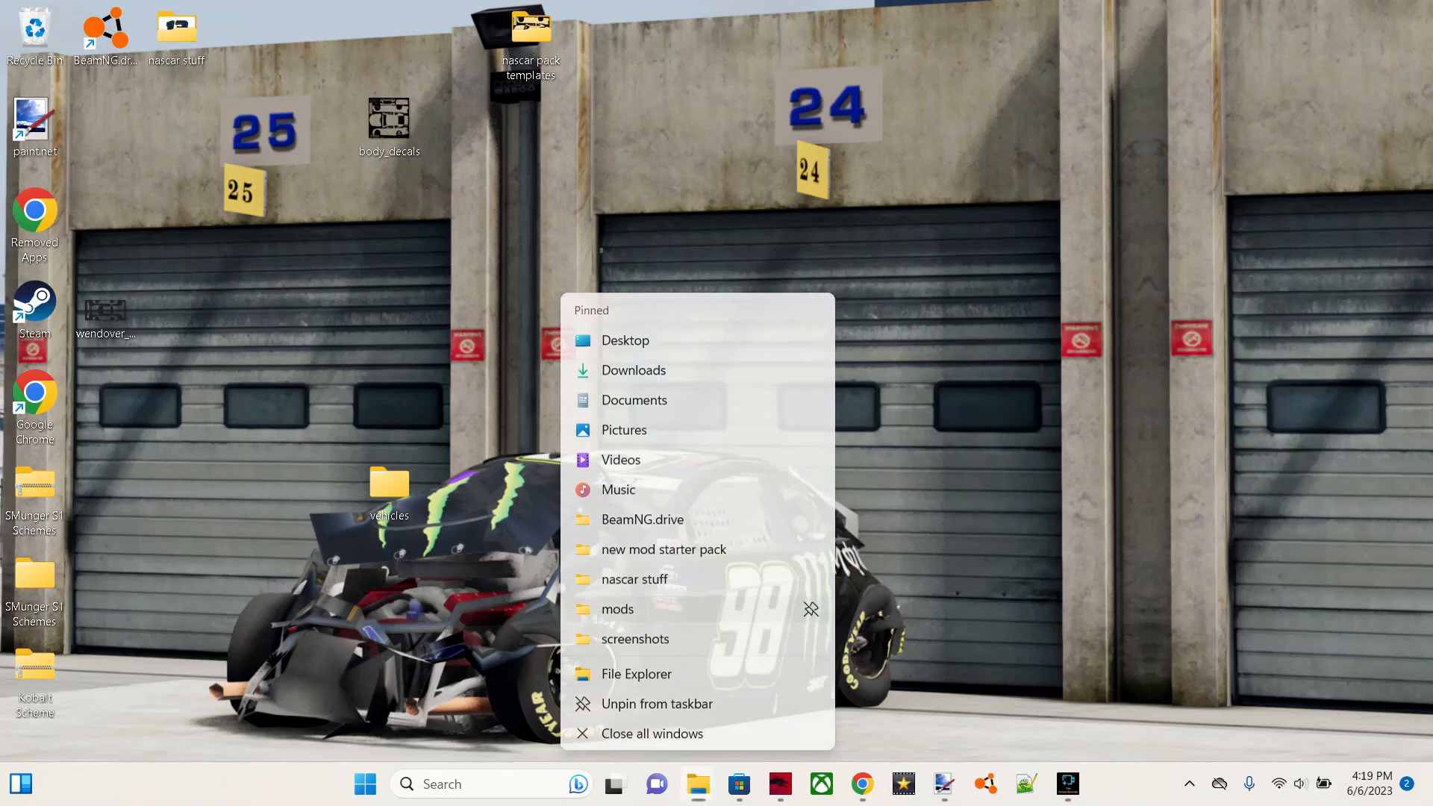
click(618, 609)
drag(35, 672, 933, 403)
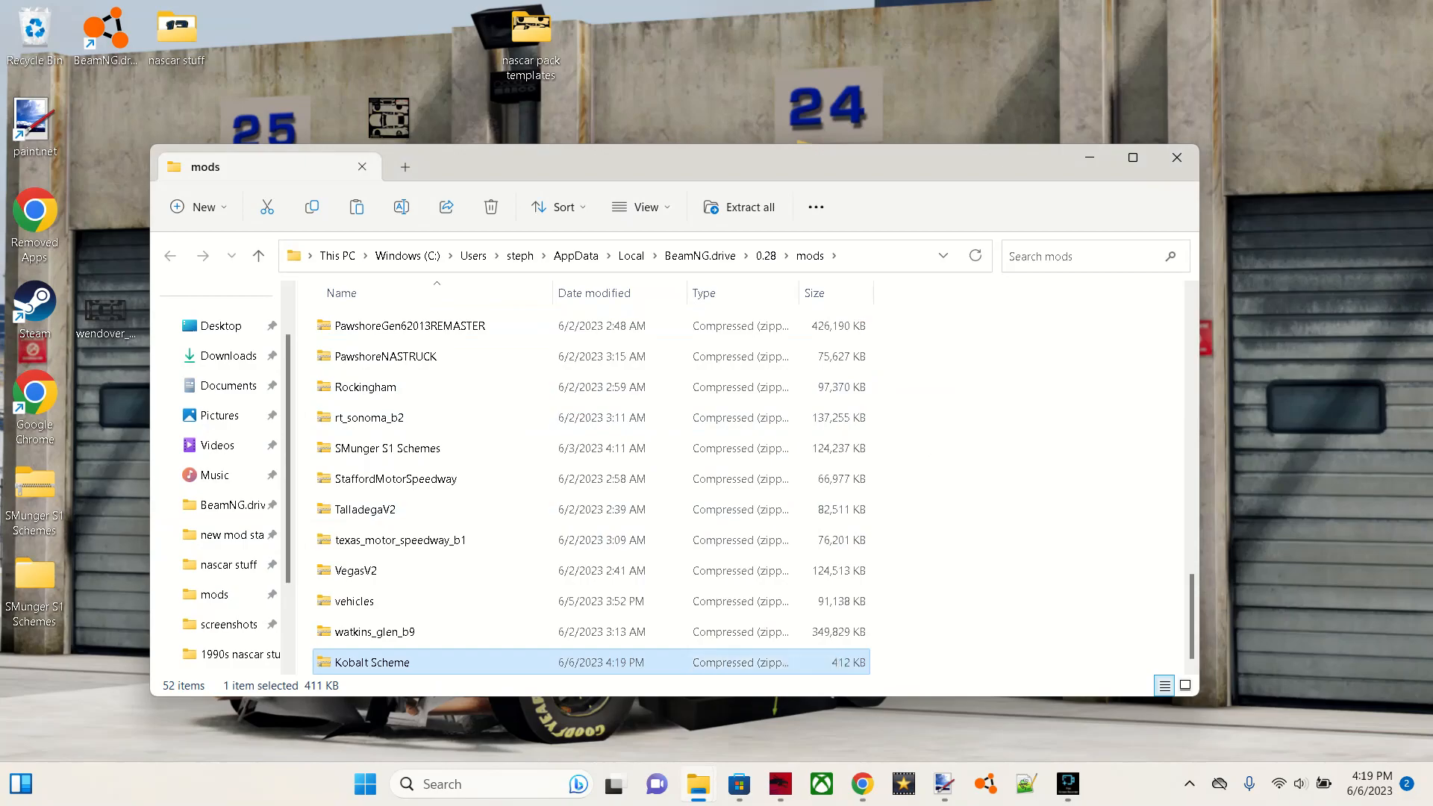
Step: Launch BeamNG.drive and close the leftover File Explorer windows, including guy2, Desktop and the 2023-06-06 folders
click(986, 784)
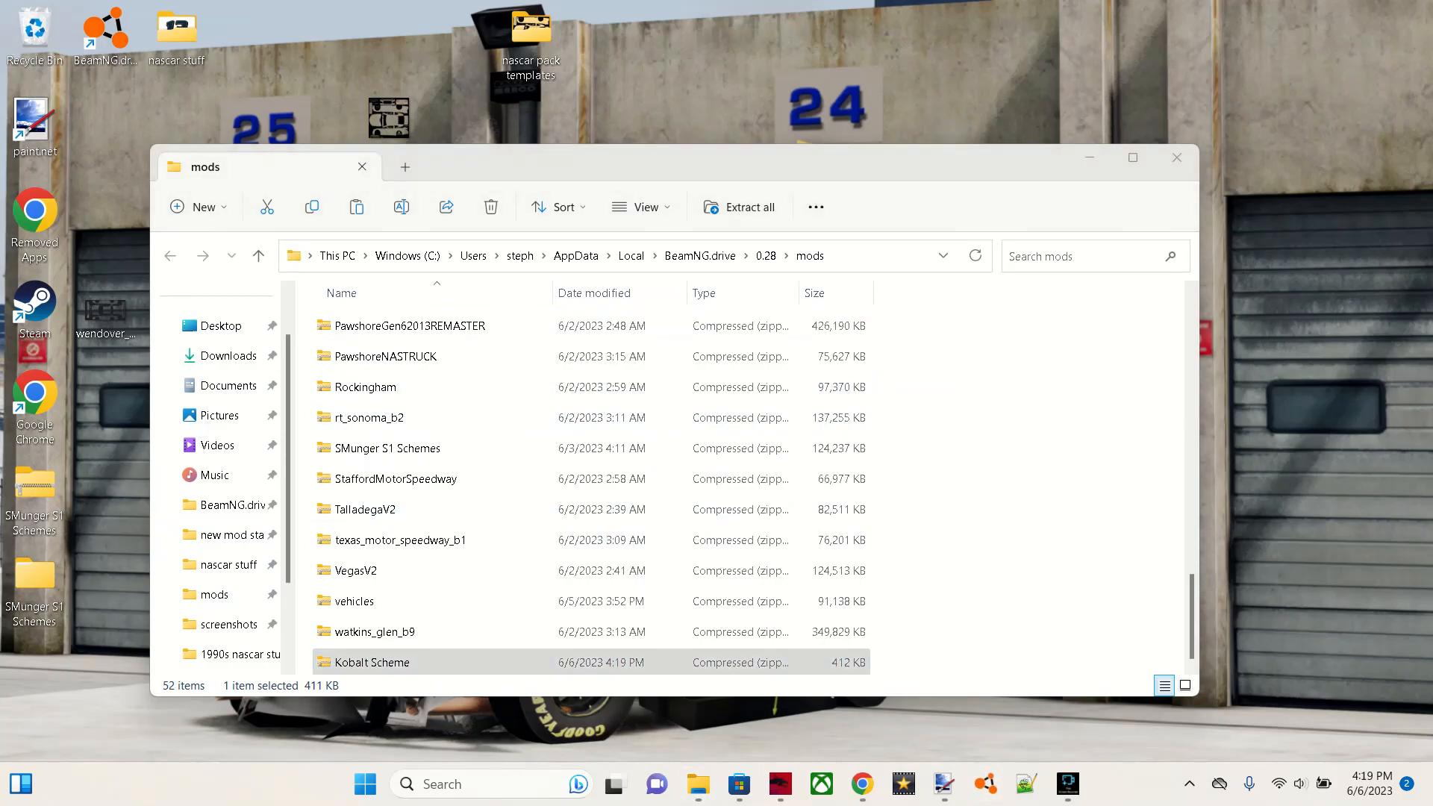
mouse_move(698, 783)
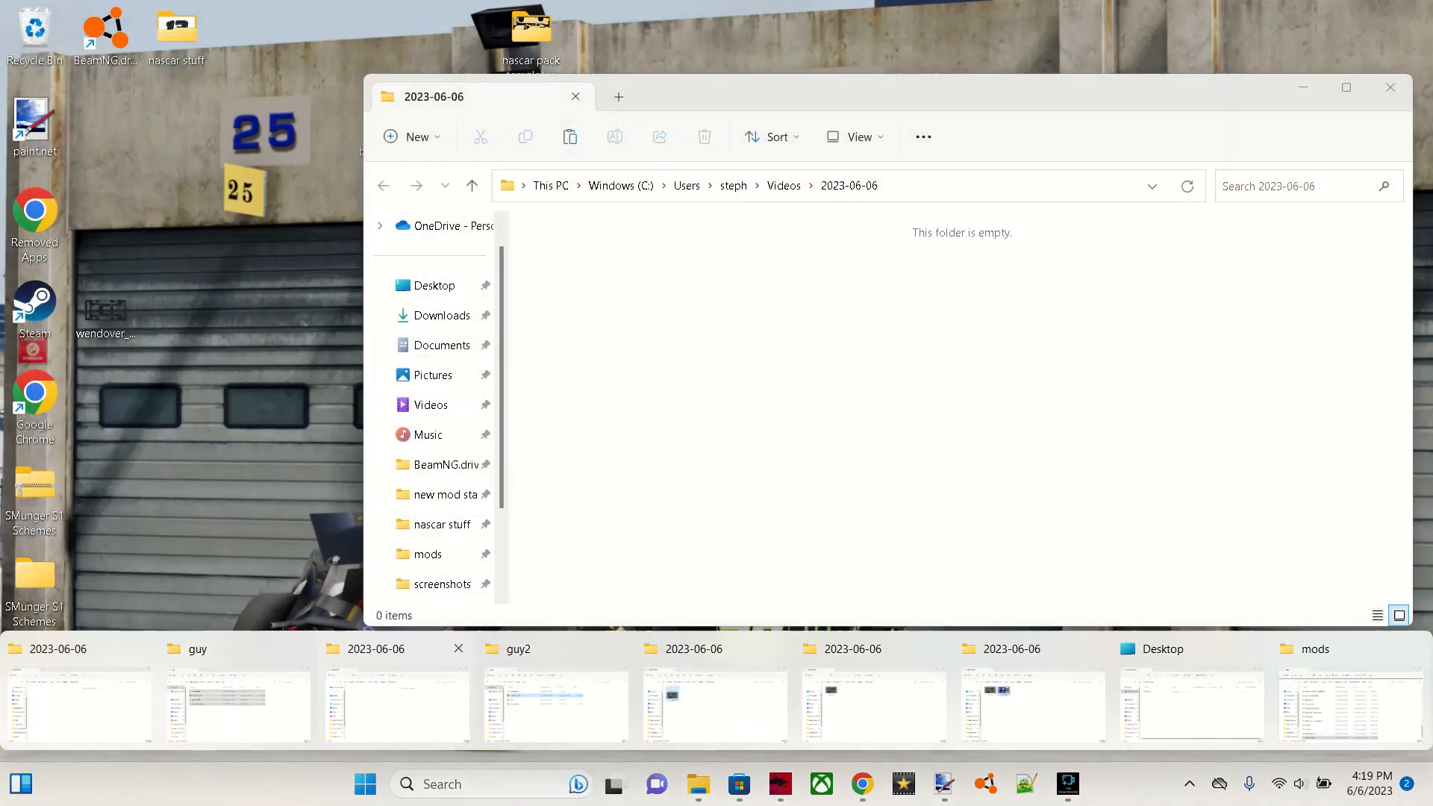
click(458, 649)
click(520, 638)
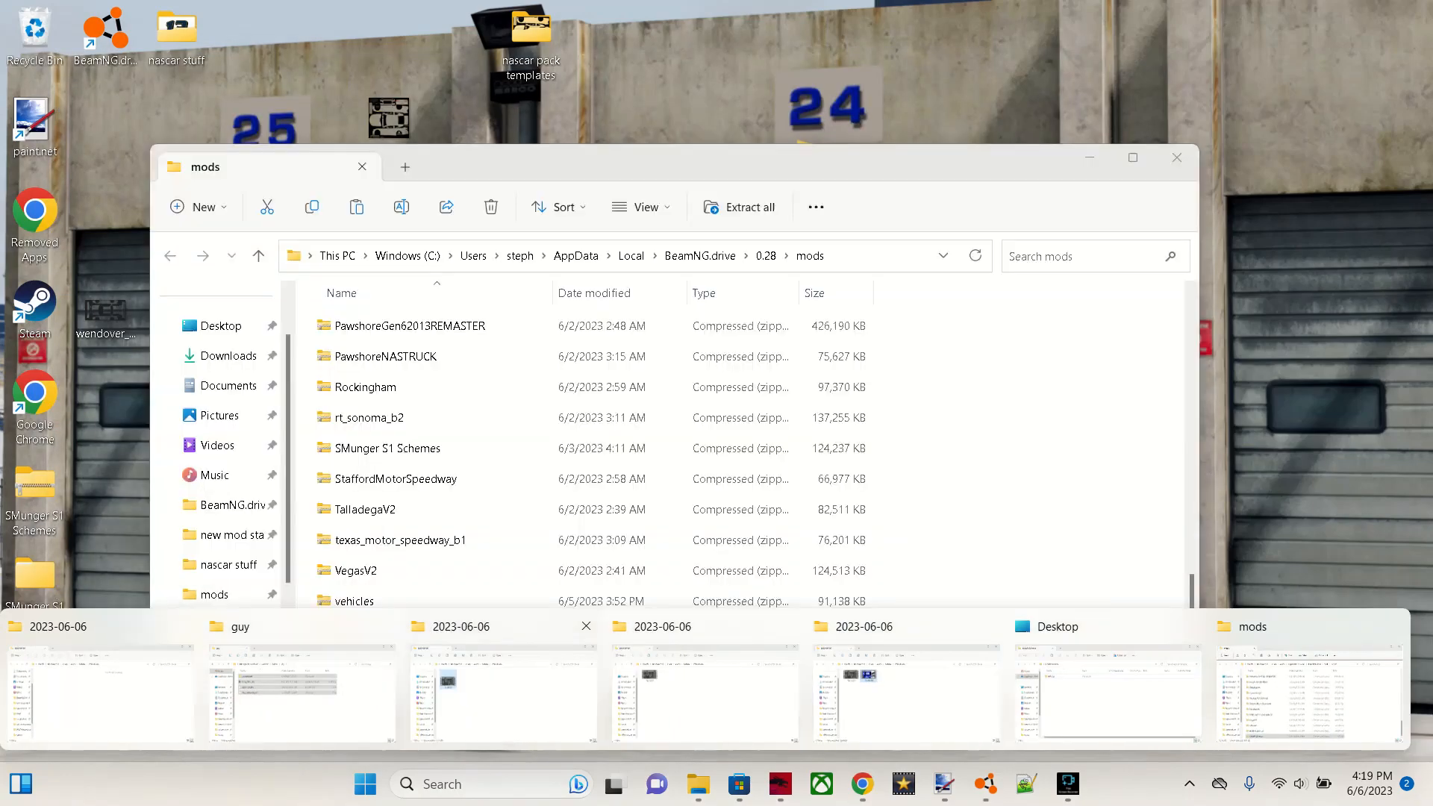
click(586, 626)
click(986, 784)
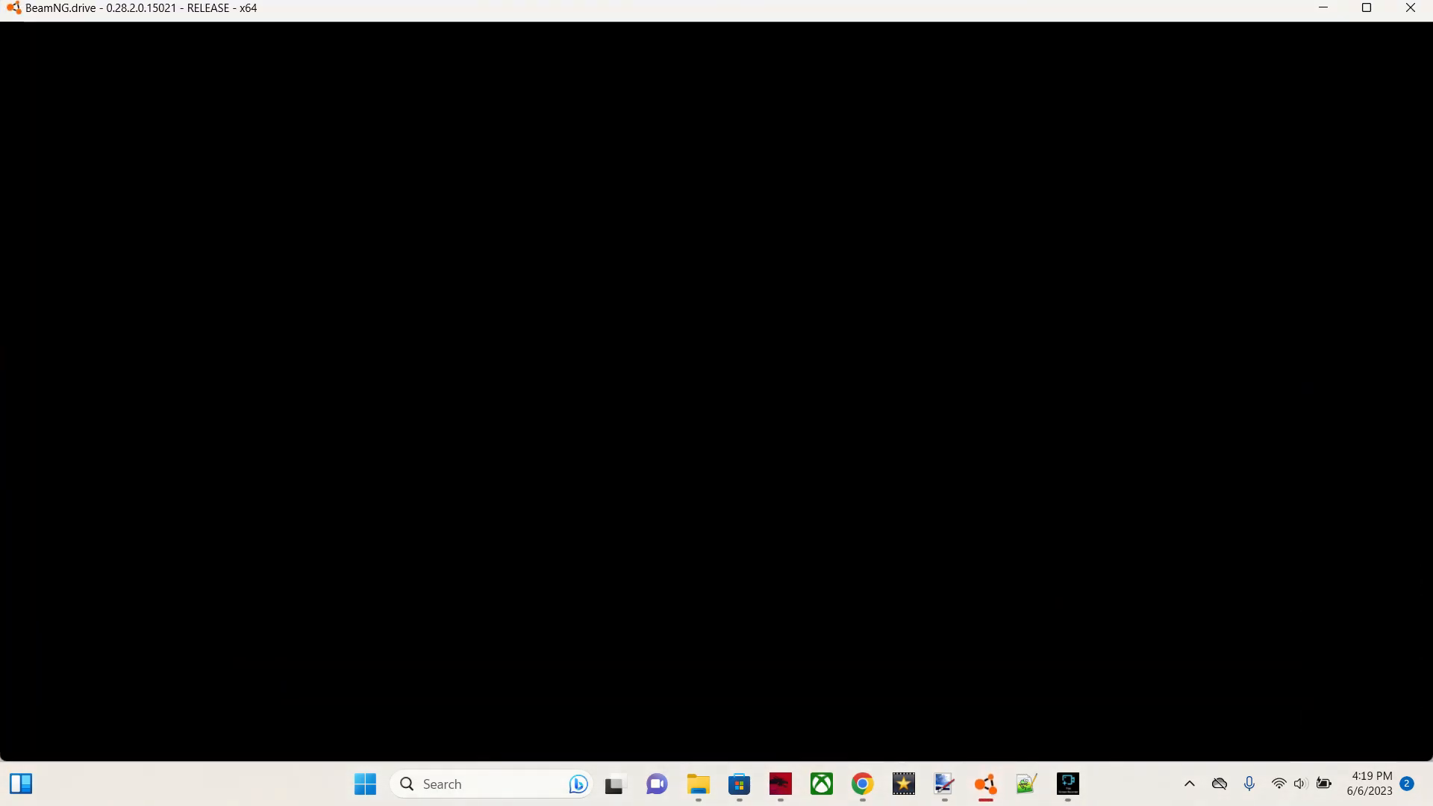
mouse_move(698, 783)
click(679, 626)
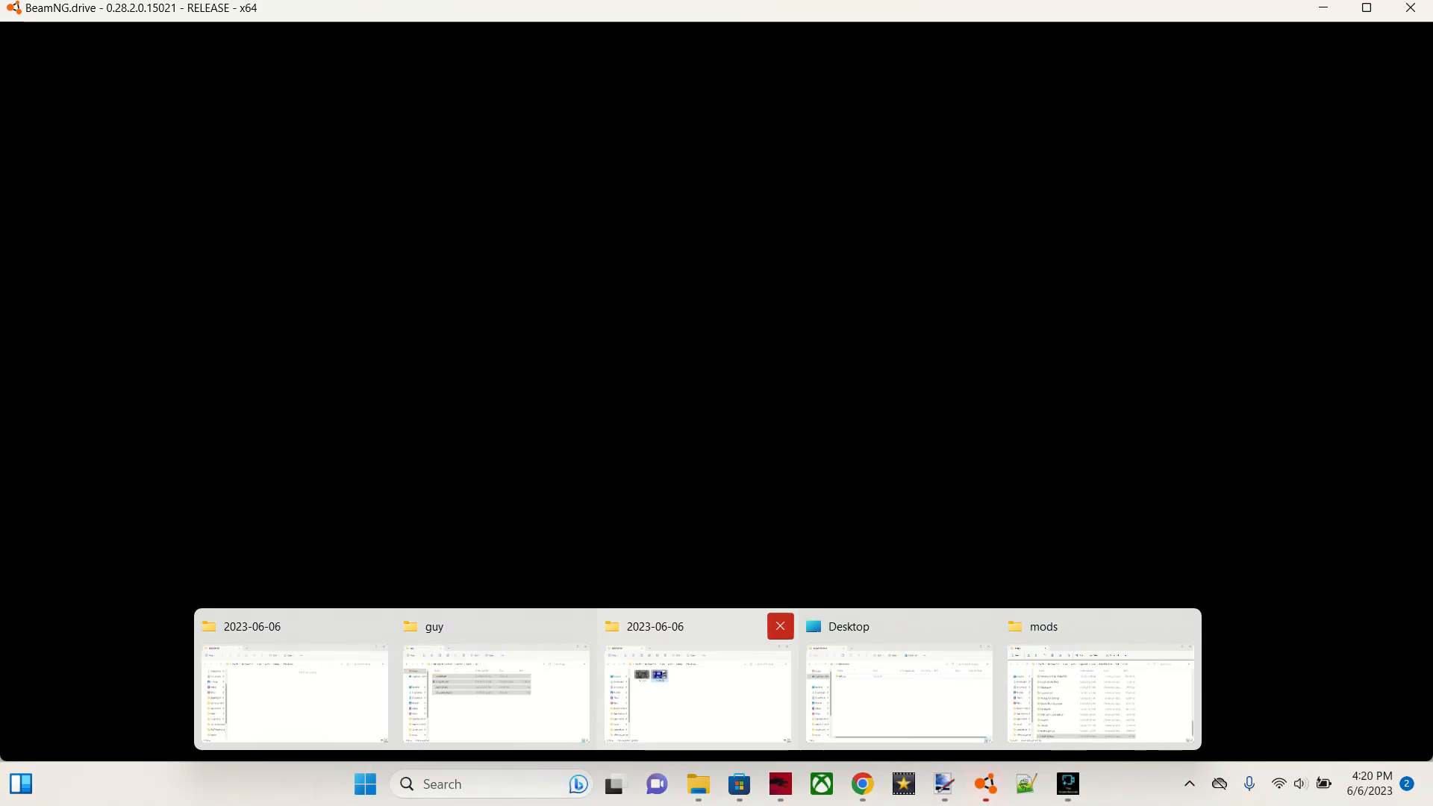
click(778, 626)
click(881, 626)
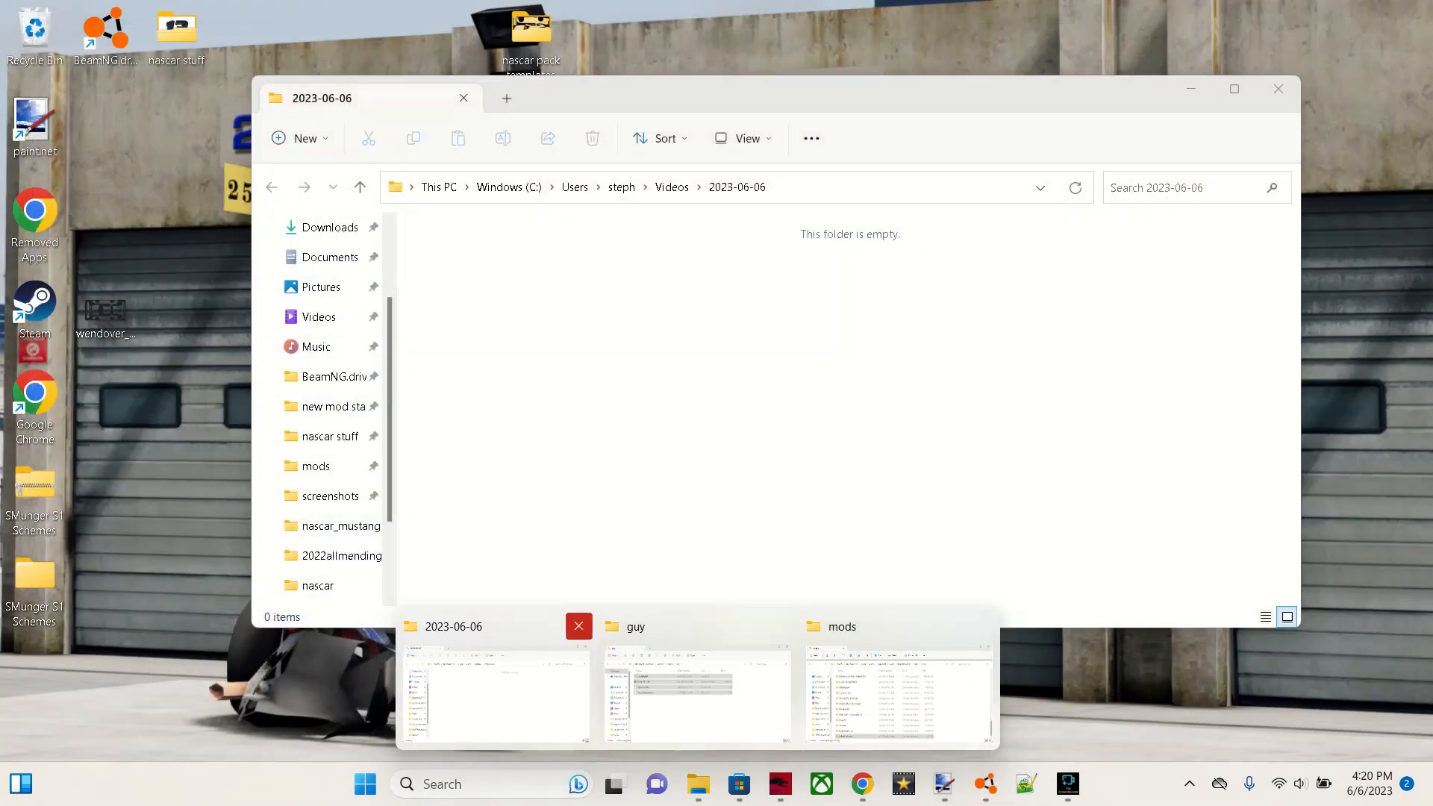
click(579, 626)
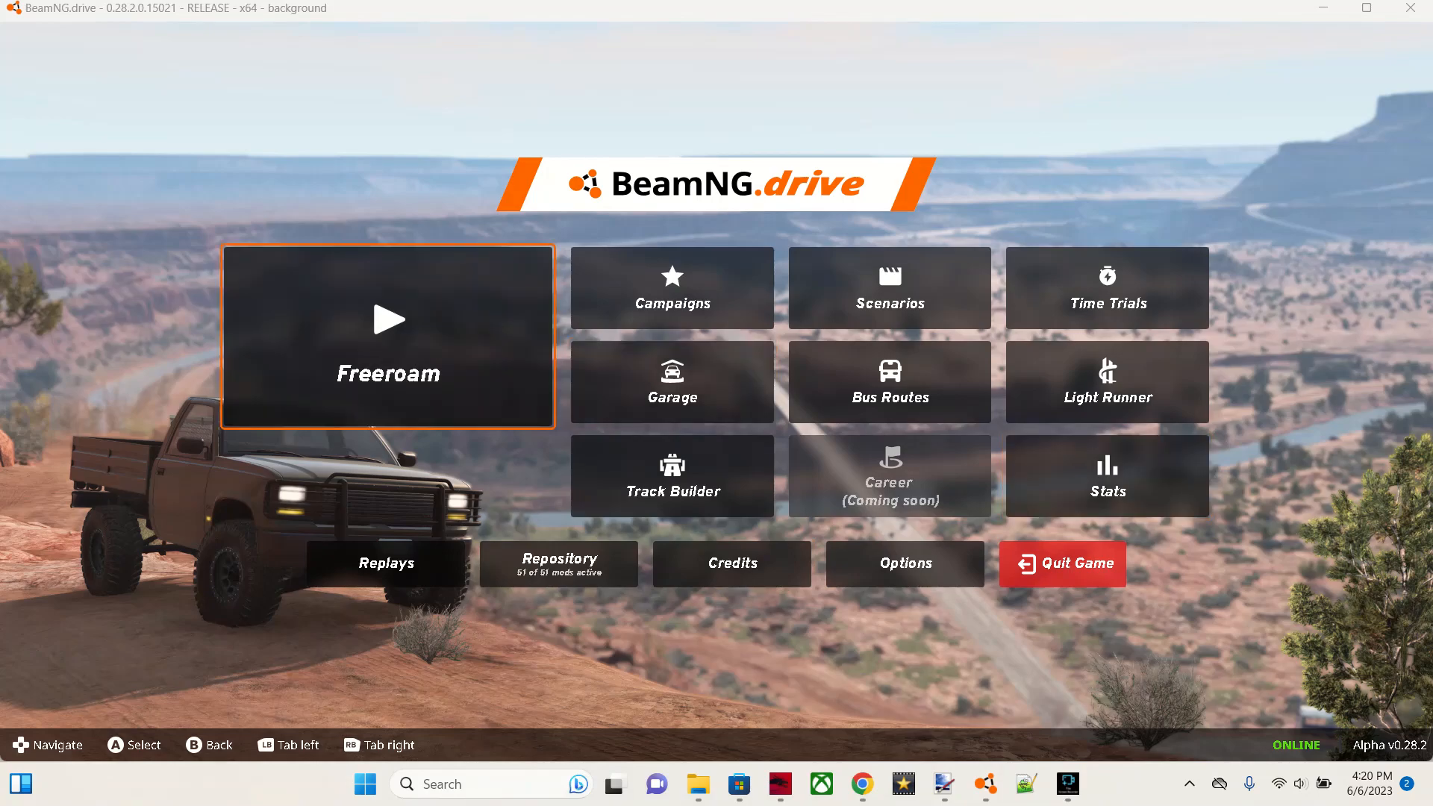
Step: Start a Freeroam session on the Atlanta Motor Speedway map
click(403, 346)
key(Return)
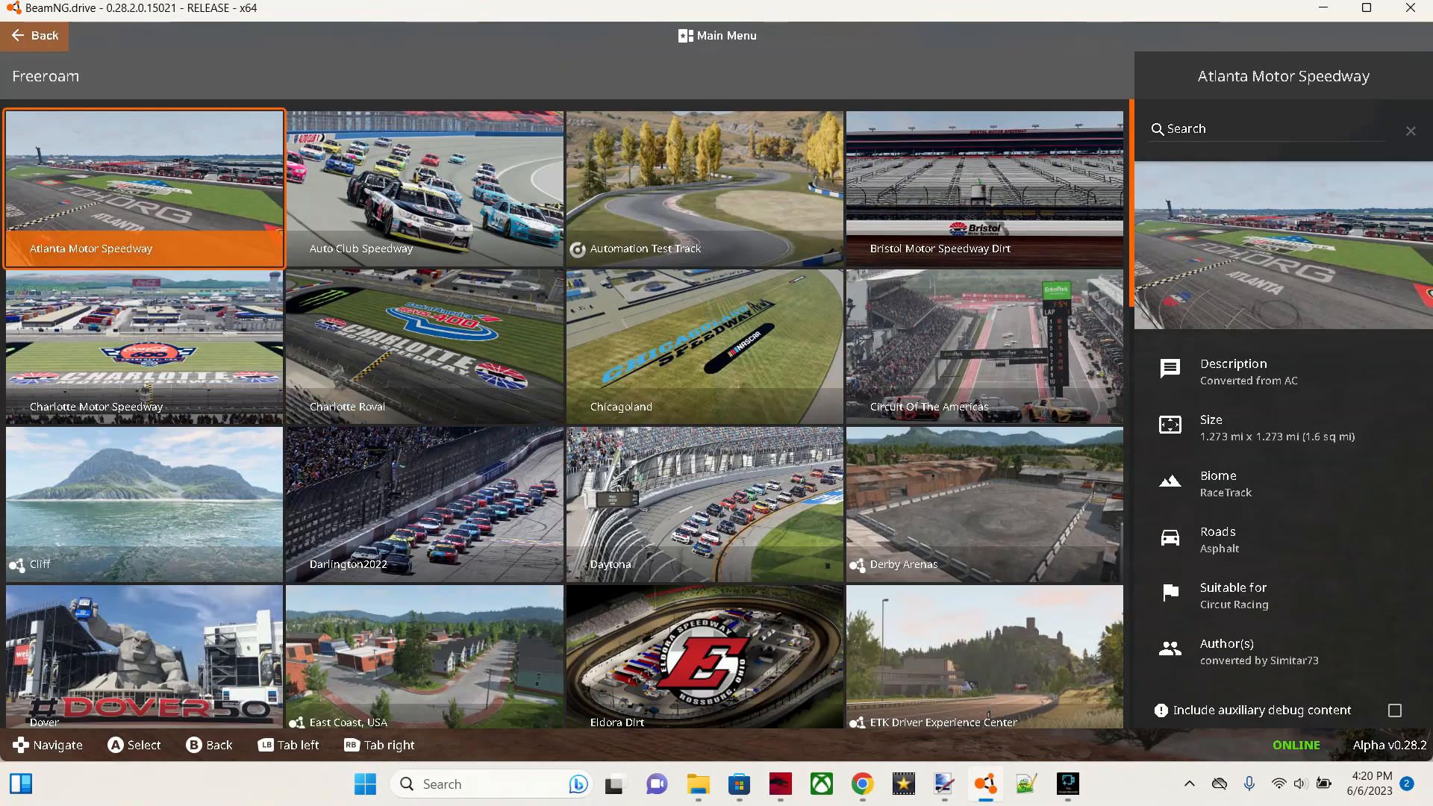
key(Return)
key(Return)
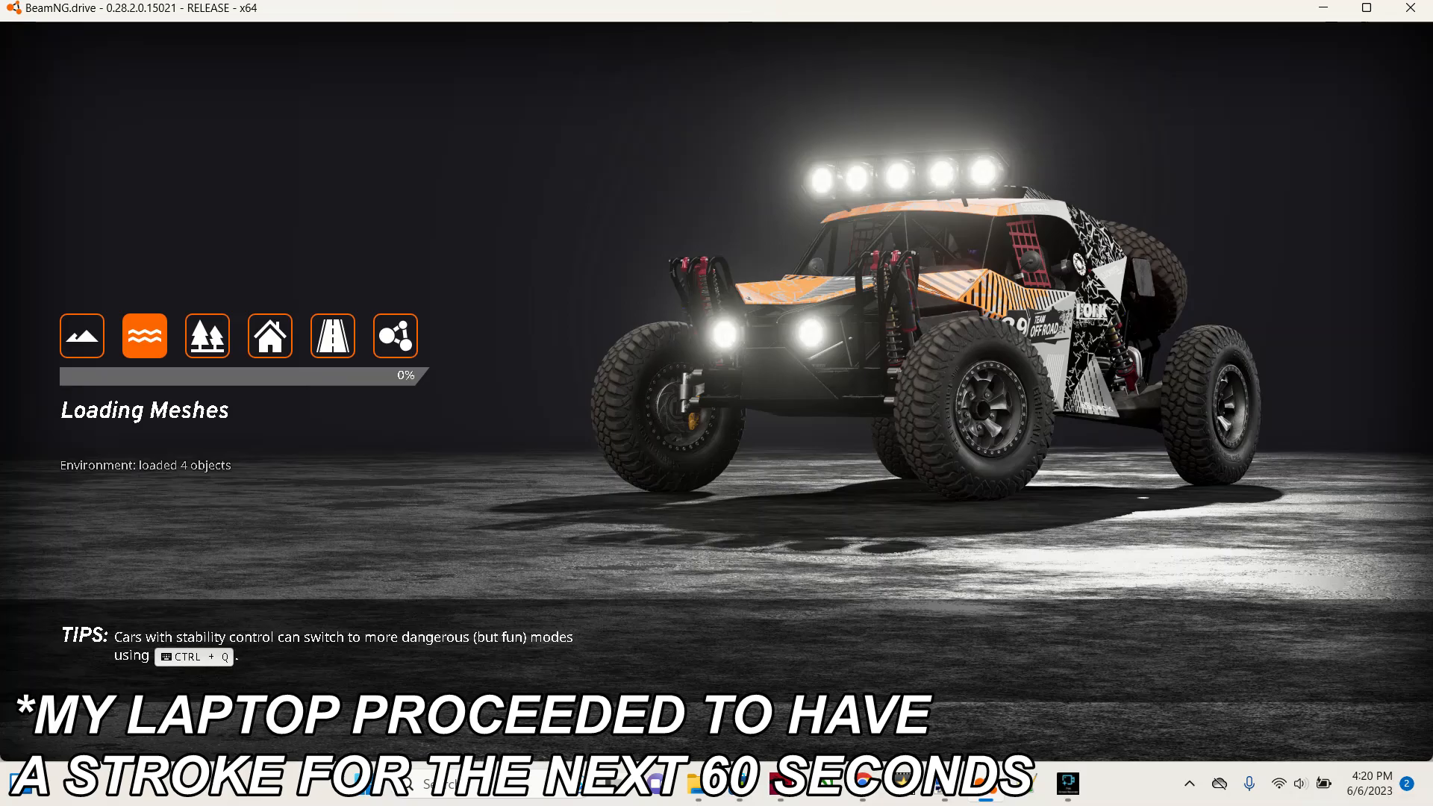
Step: Switch to MSI Dragon Center, set the user scenario to Extreme Performance, and minimize its window
click(780, 784)
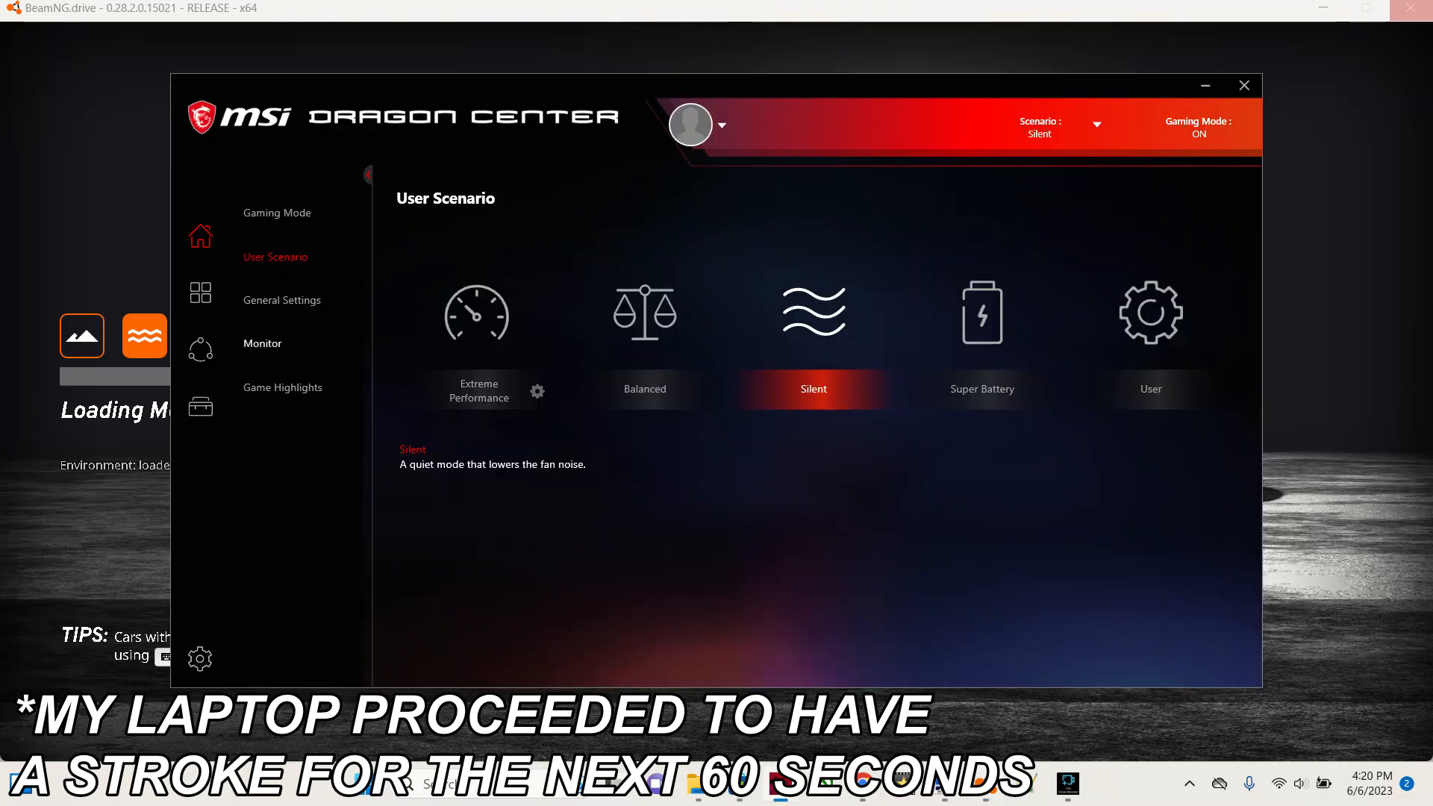
click(478, 328)
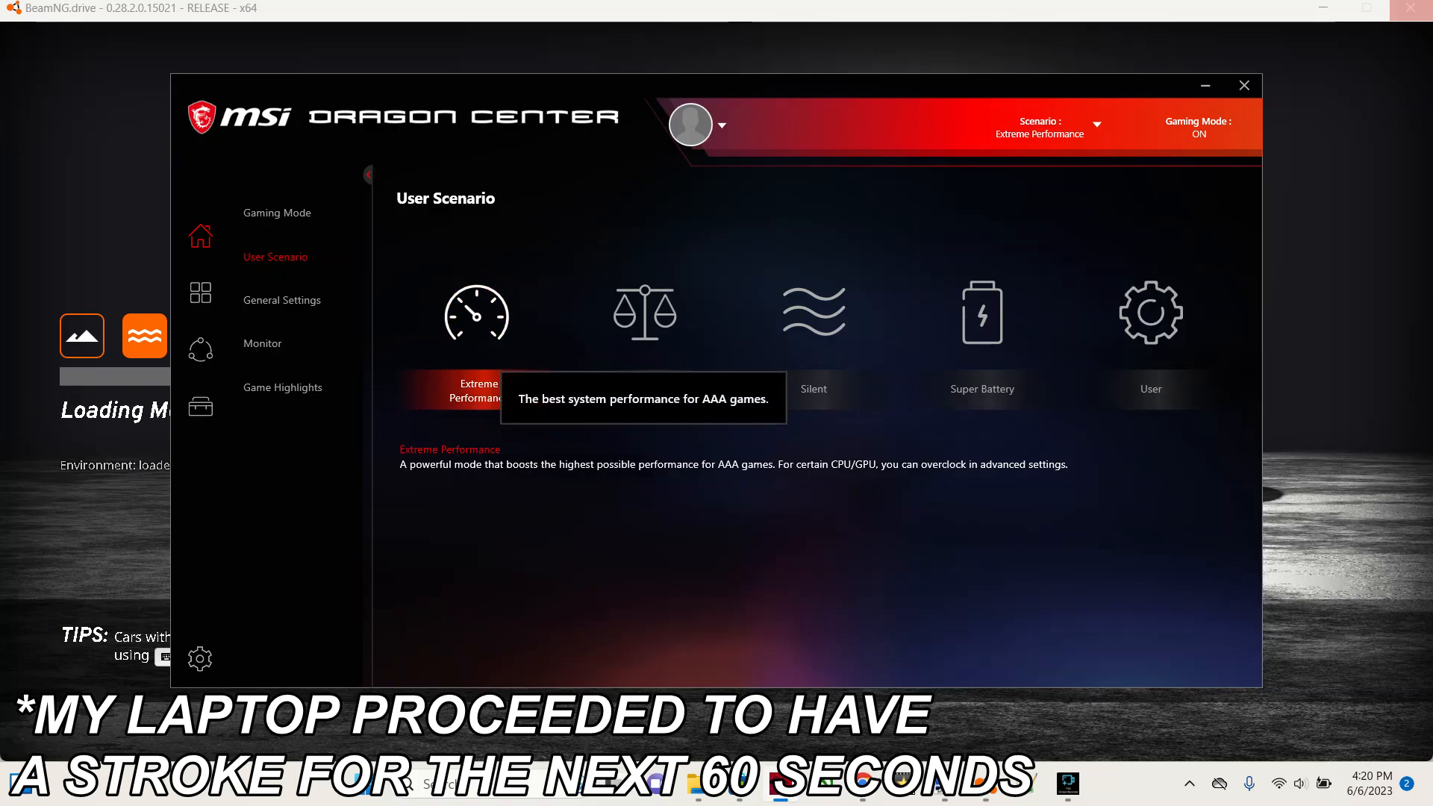
click(1205, 86)
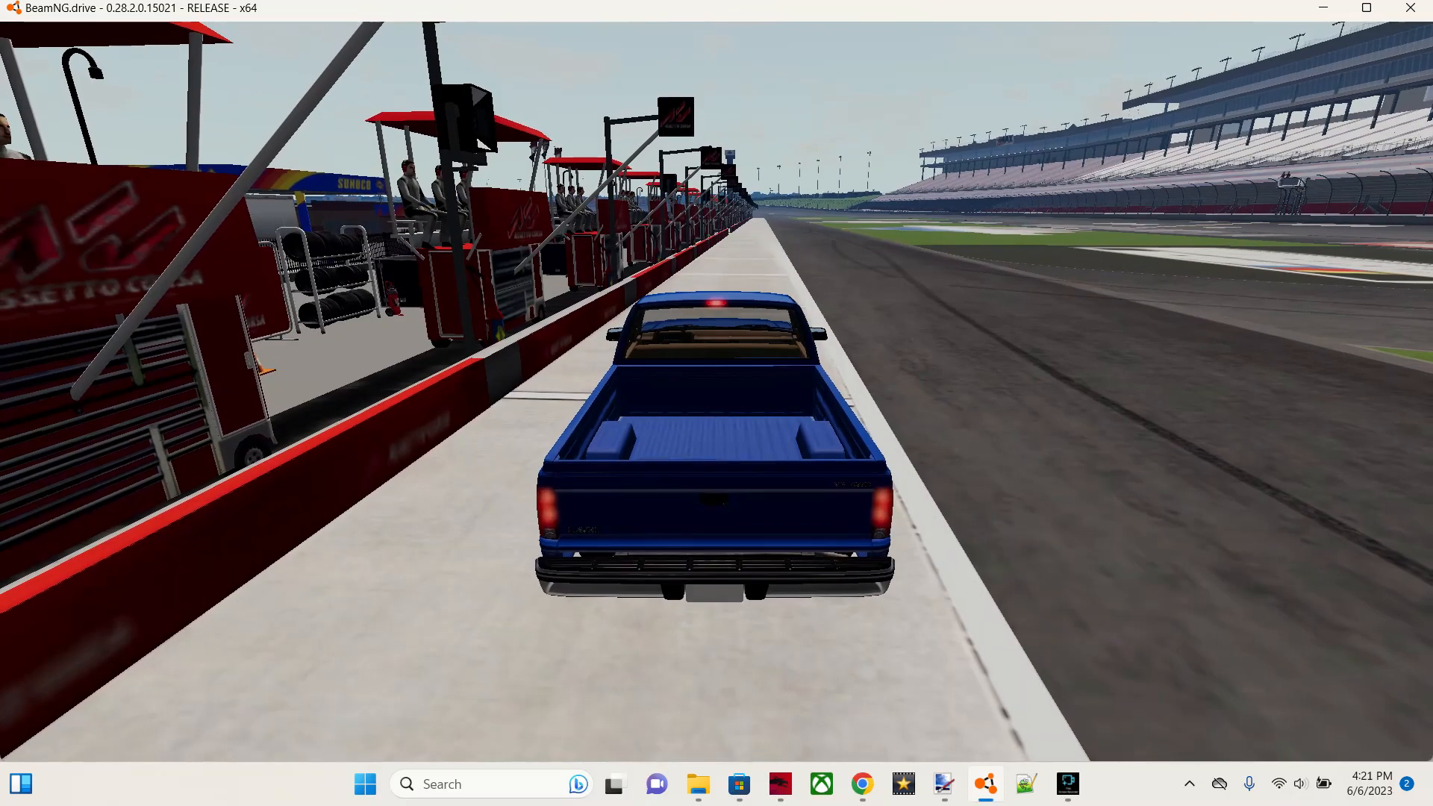
Step: Replace the pickup with the NASCAR Stock Car and apply the (SMCS) 57 - Dice Guy (Kobalt) paint design
key(ctrl+e)
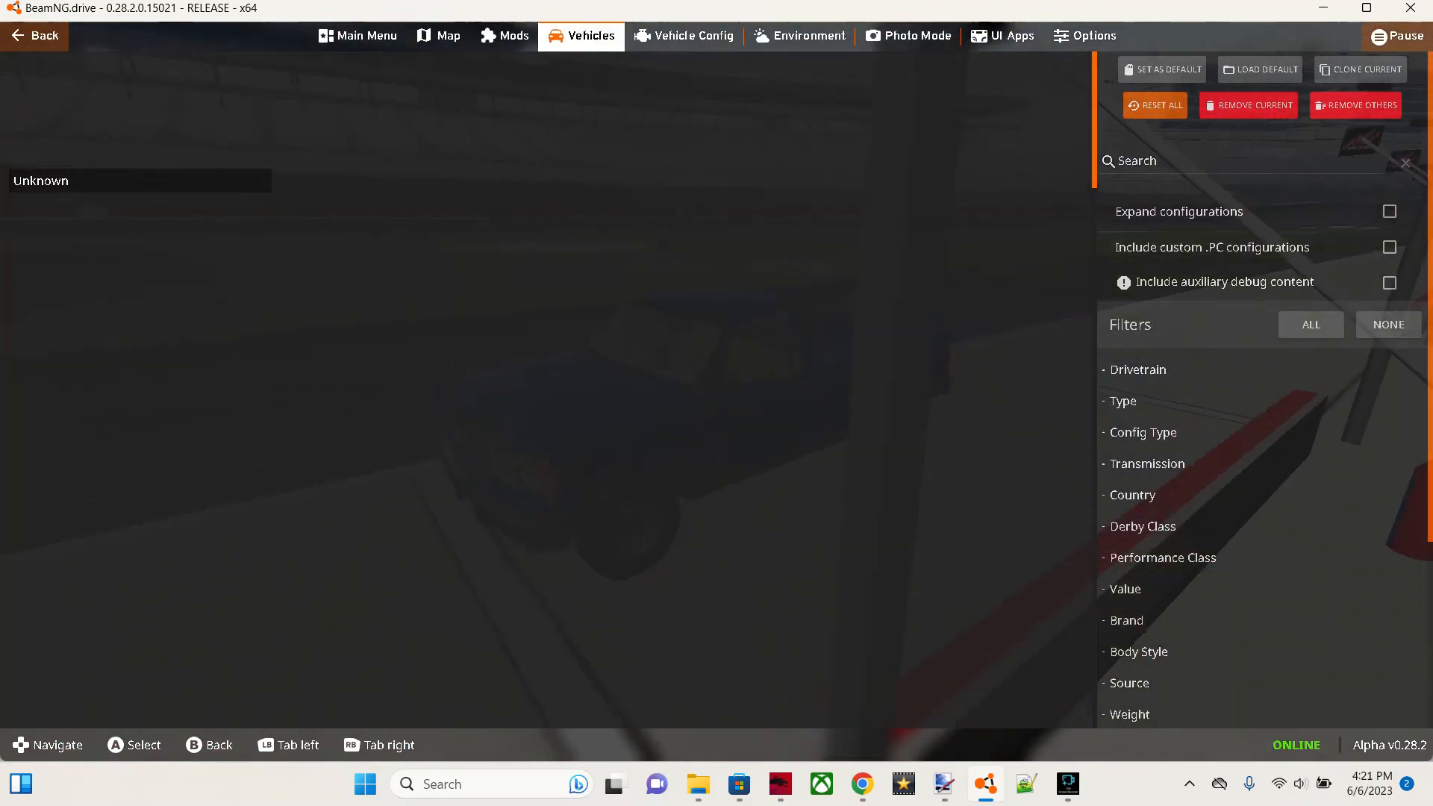
scroll(543, 388, down, 10)
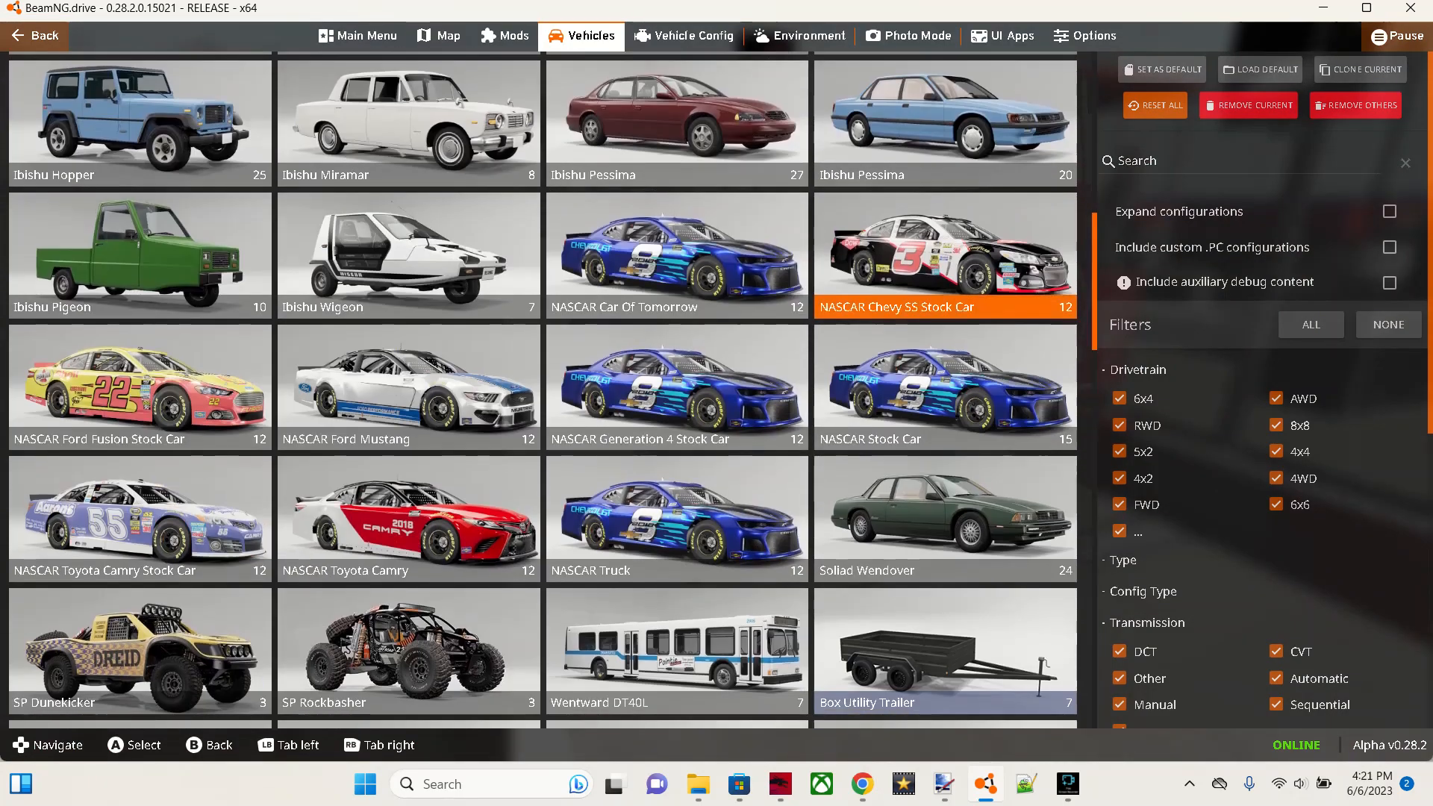
double_click(946, 384)
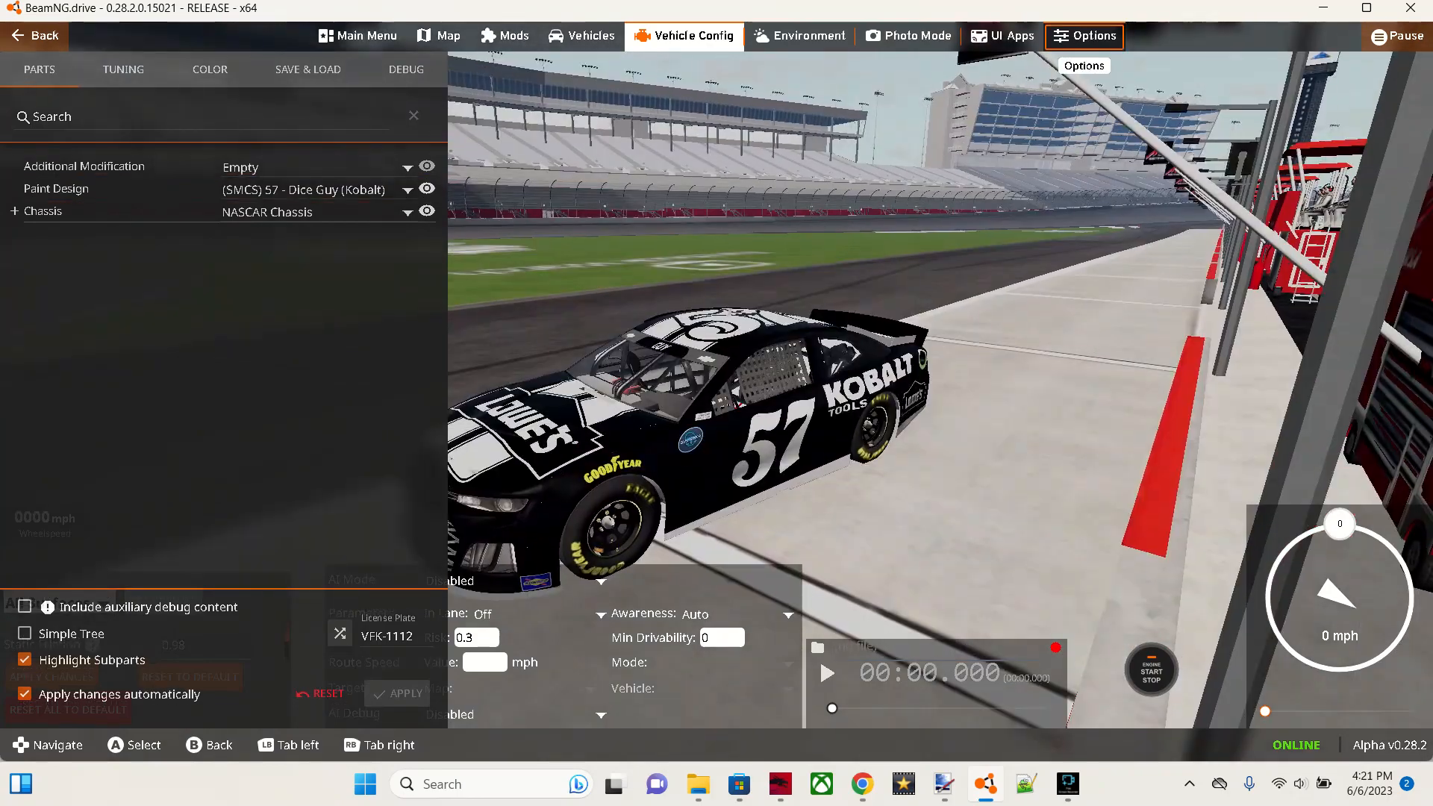
Step: Set the overall graphics quality to Ultra, disable Depth of Field, and return to the game
click(1084, 36)
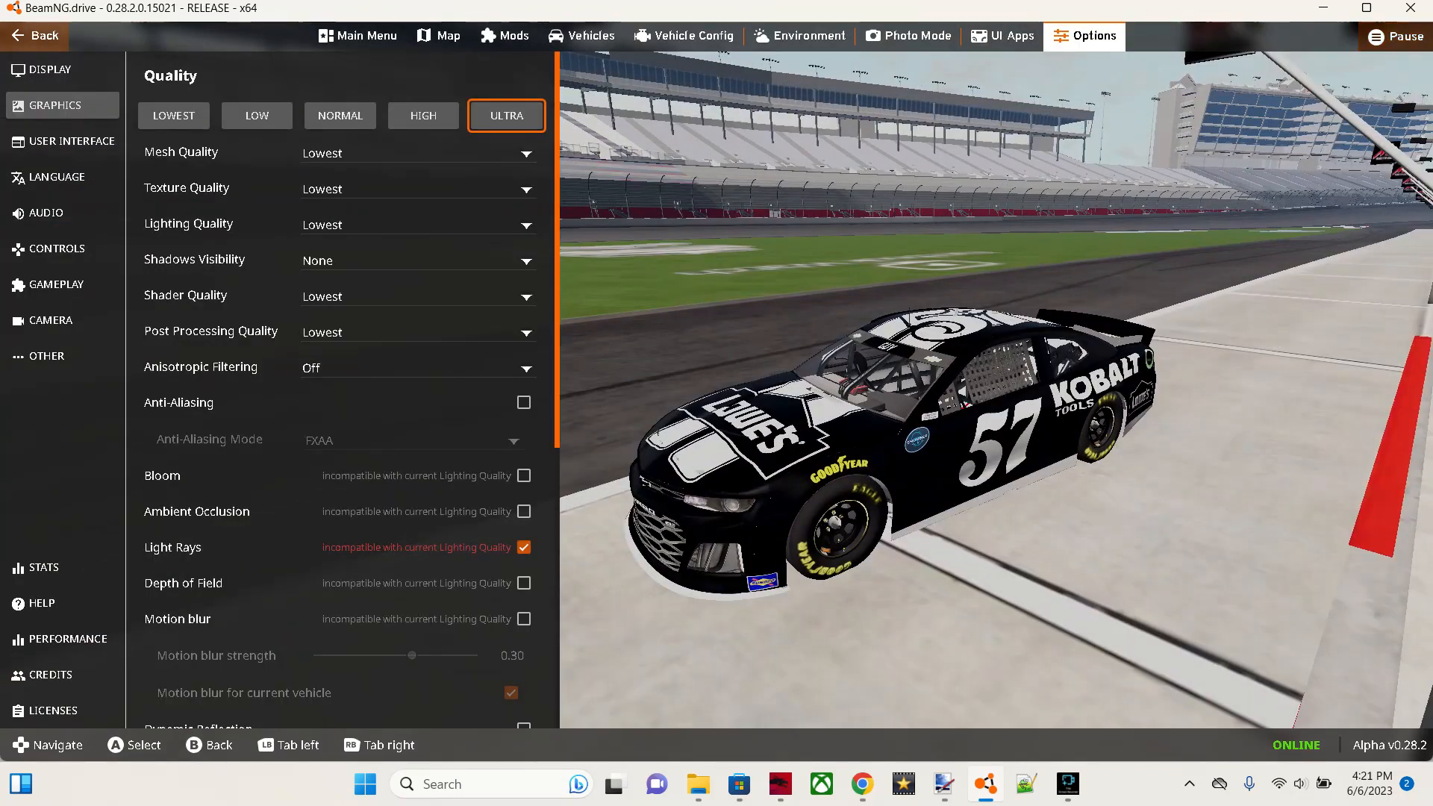
click(507, 116)
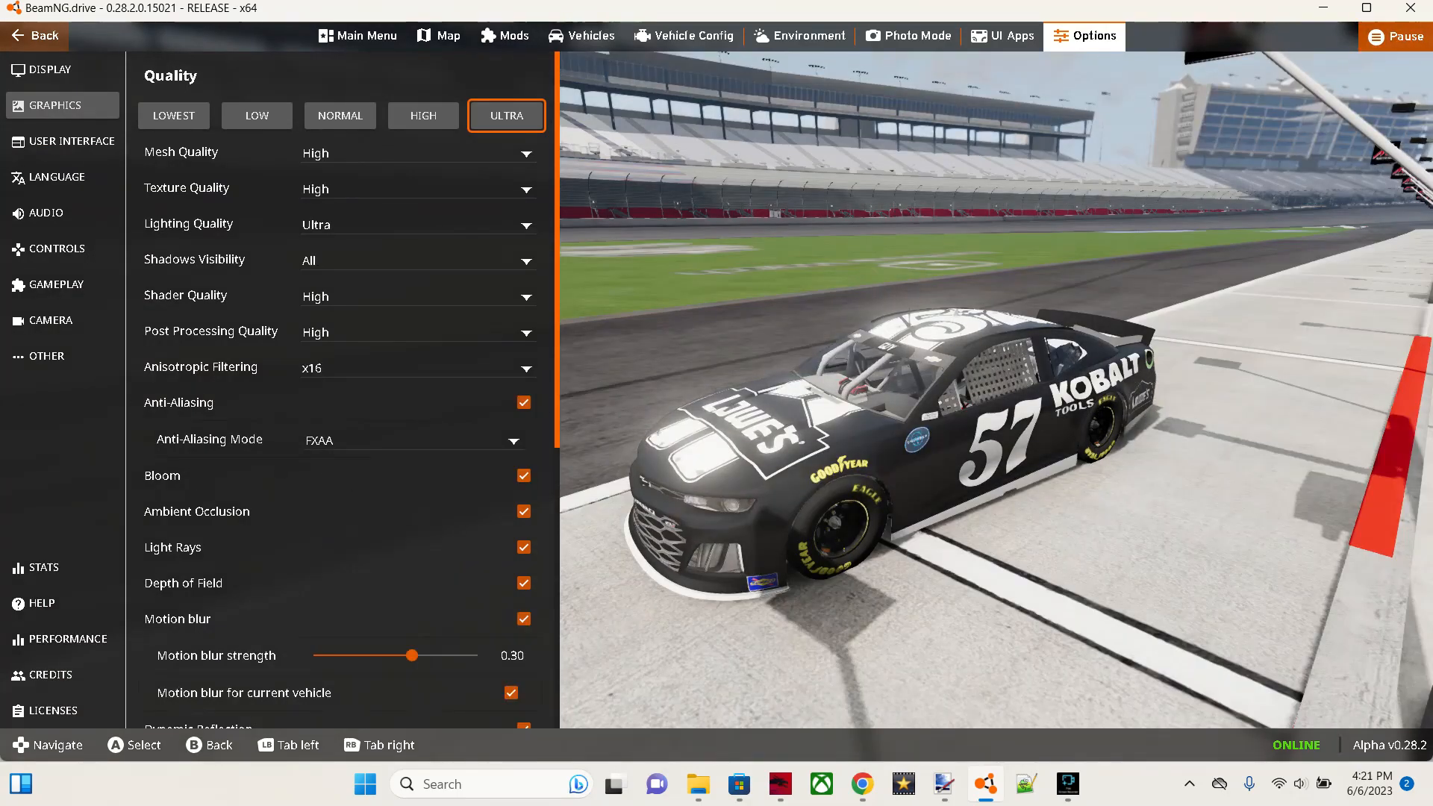
click(524, 583)
key(Escape)
key(Escape)
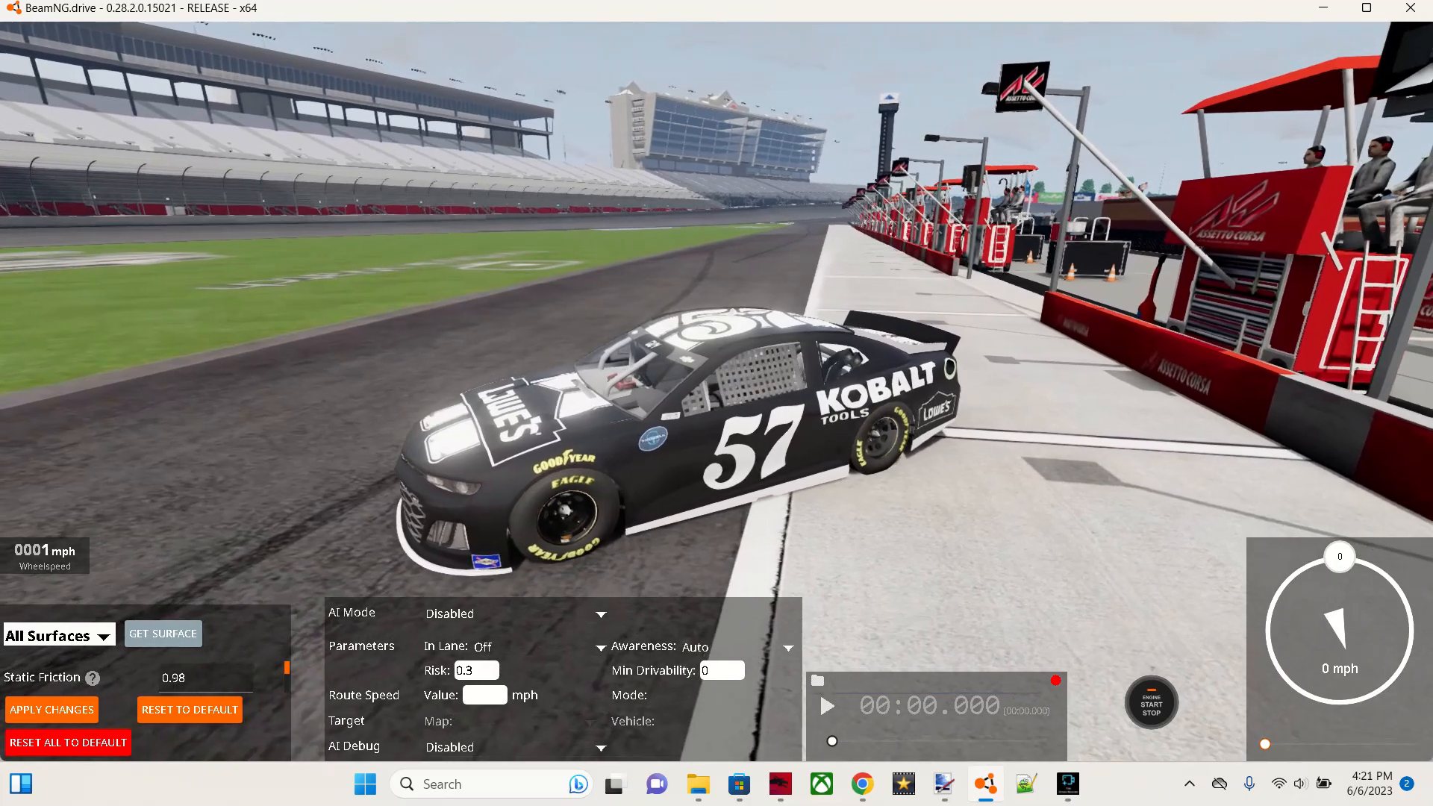
Step: Hide the on-screen interface apps and examine the Kobalt scheme on the car's hood, front and side
key(ctrl+u)
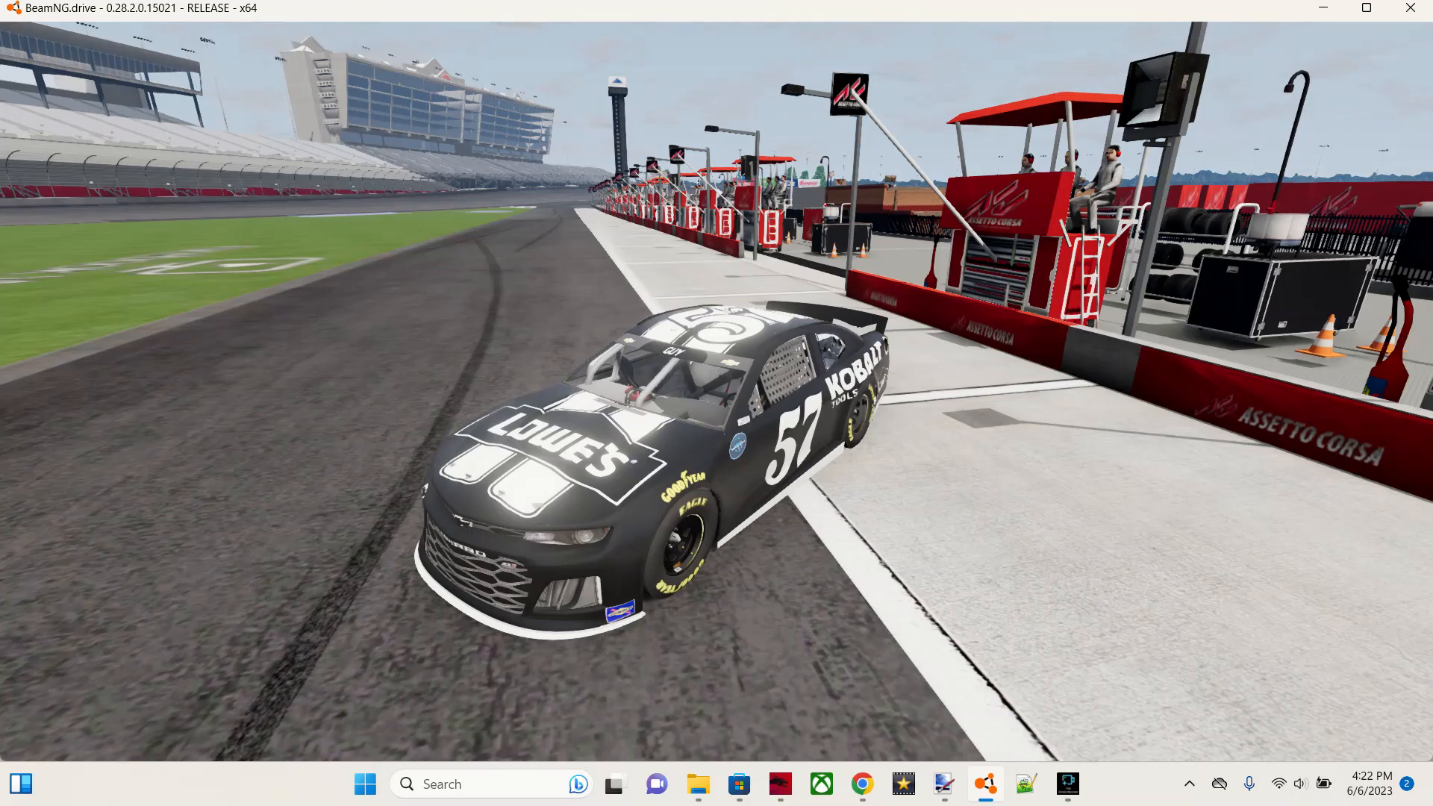
key(KP_6)
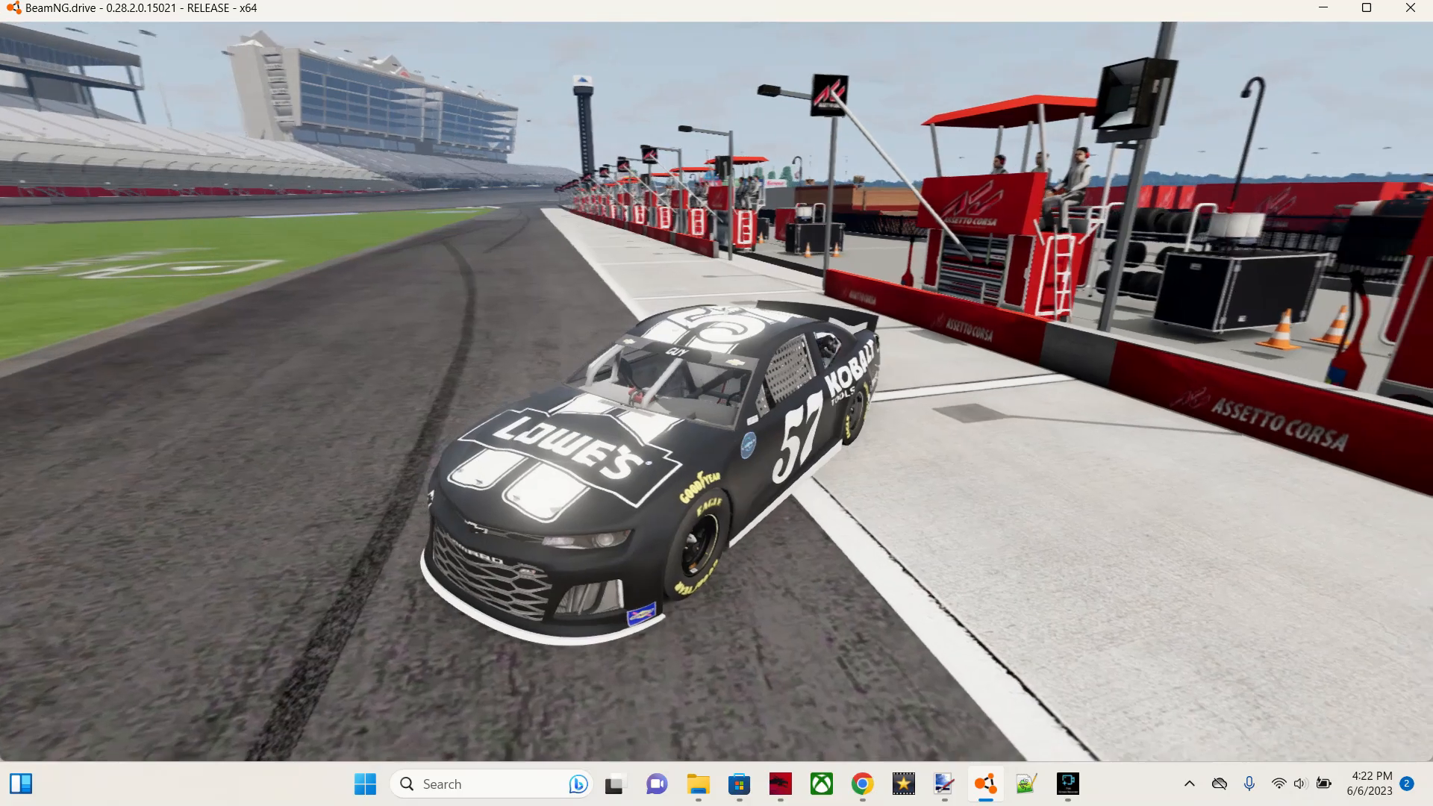